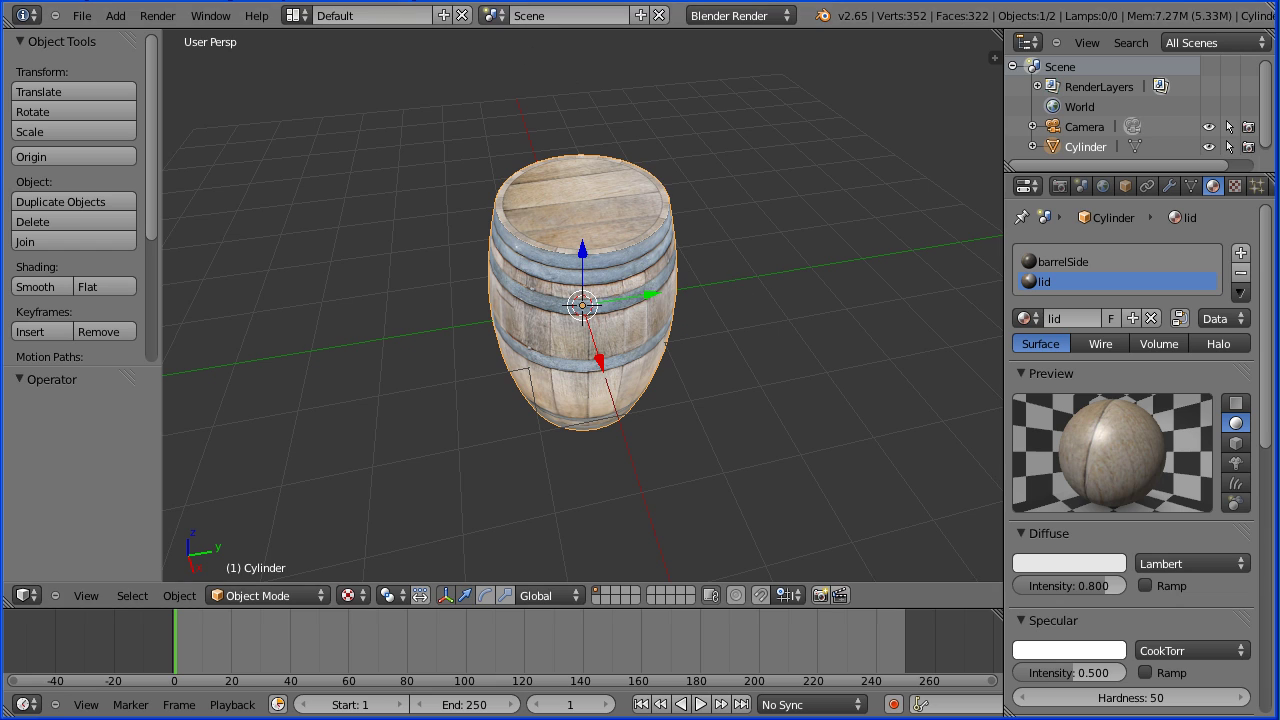
Leave the finished textured barrel and bring up the nordicFX barrel texture page in Firefox
key(alt+Tab)
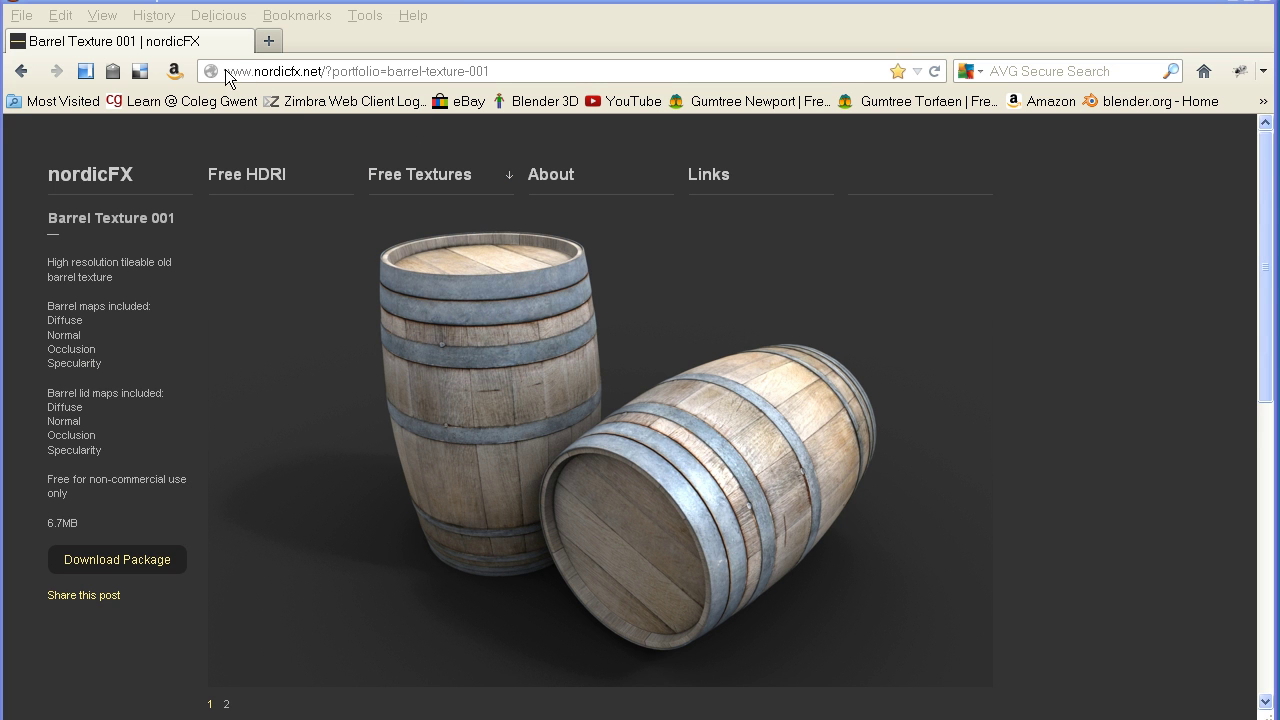
Highlight the nordicfx.net address and licence note, then advance to the flat barrel texture and save it
drag(226, 72, 316, 76)
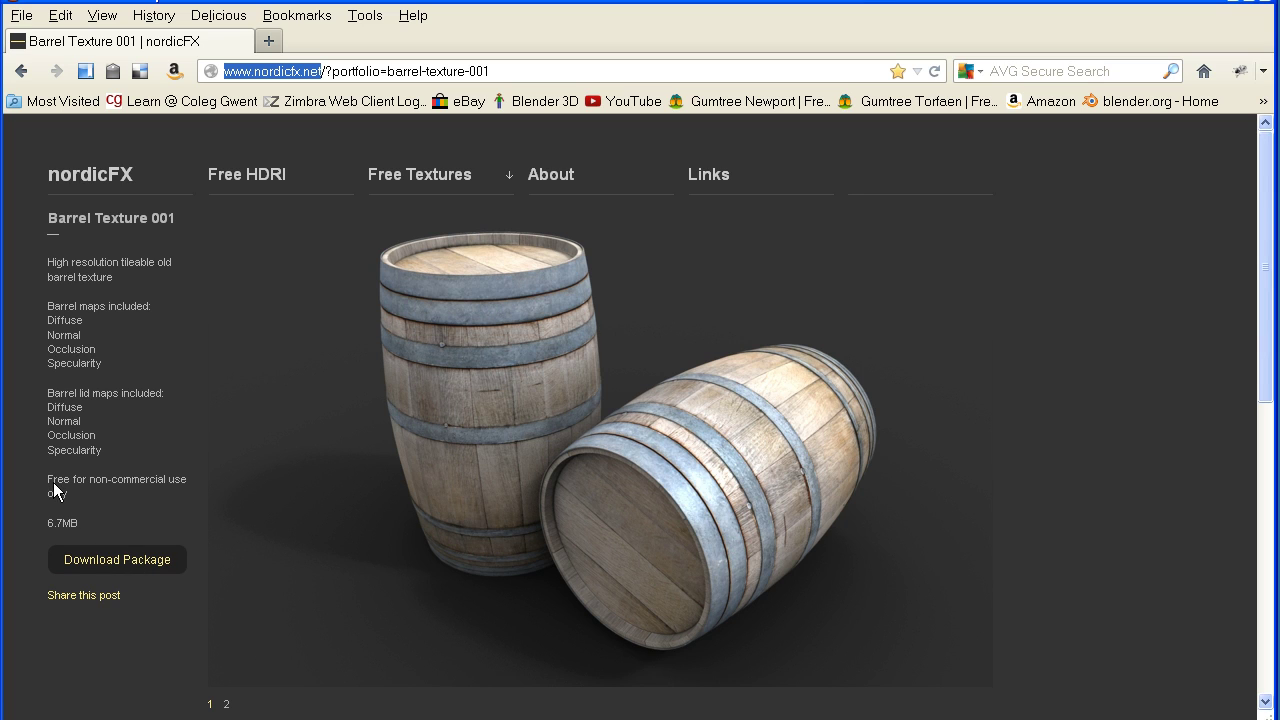
drag(50, 479, 77, 497)
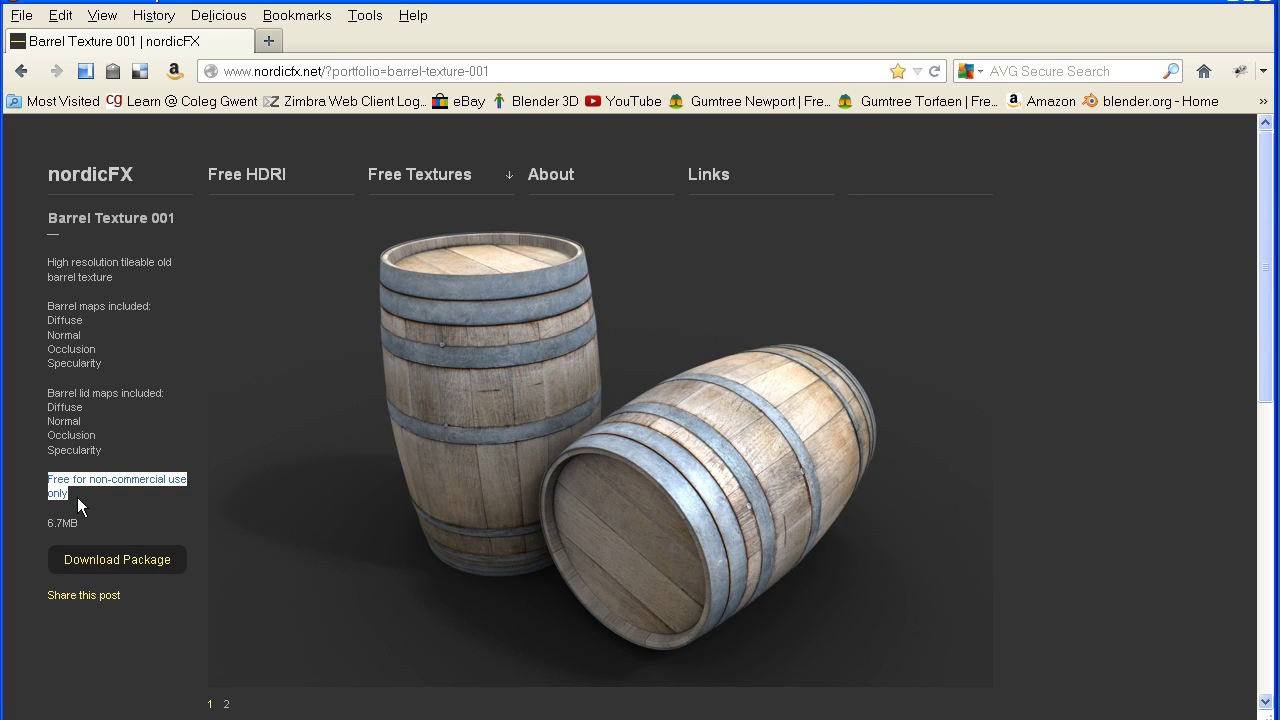
click(226, 705)
click(226, 705)
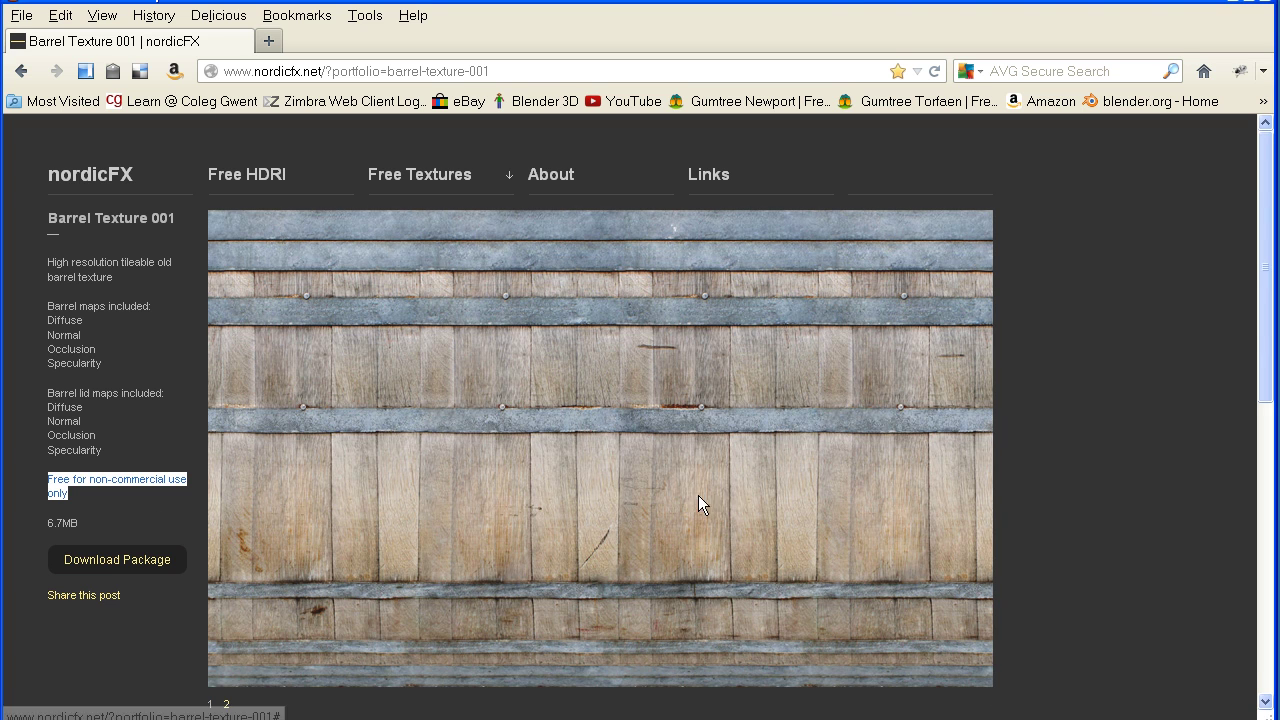
right_click(553, 456)
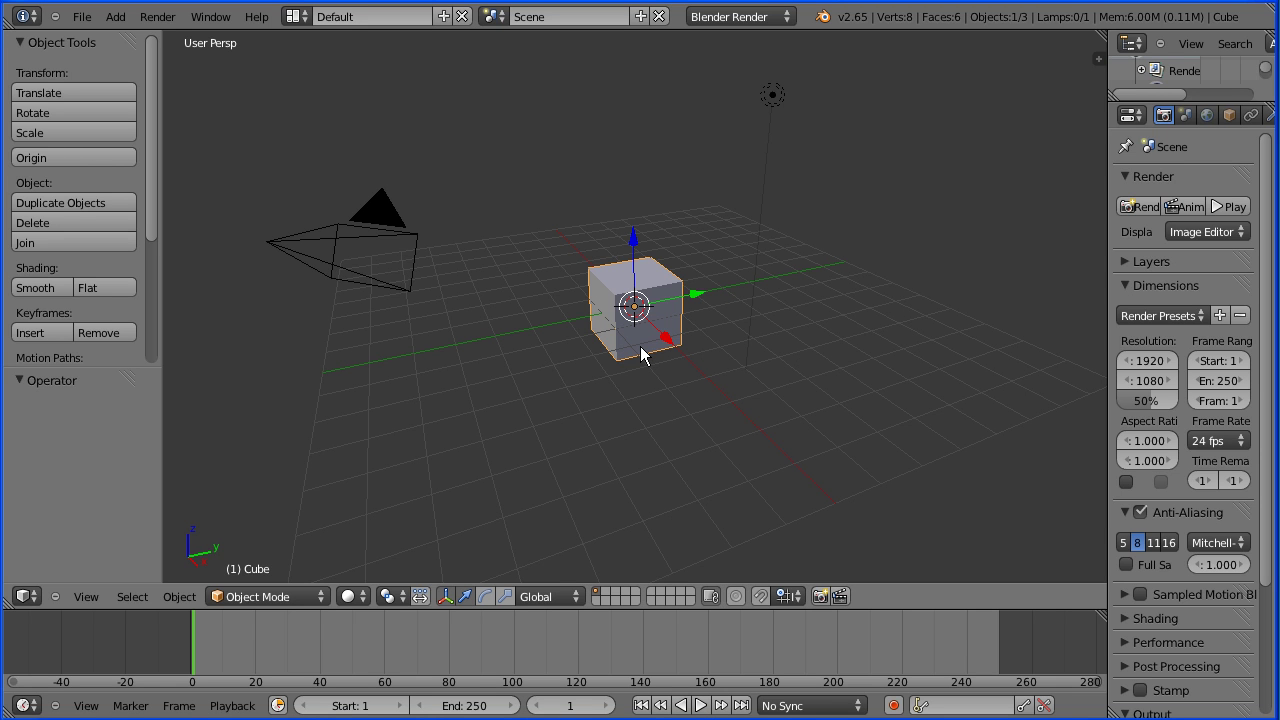
Replace the default cube with a new cylinder mesh
key(x)
click(640, 347)
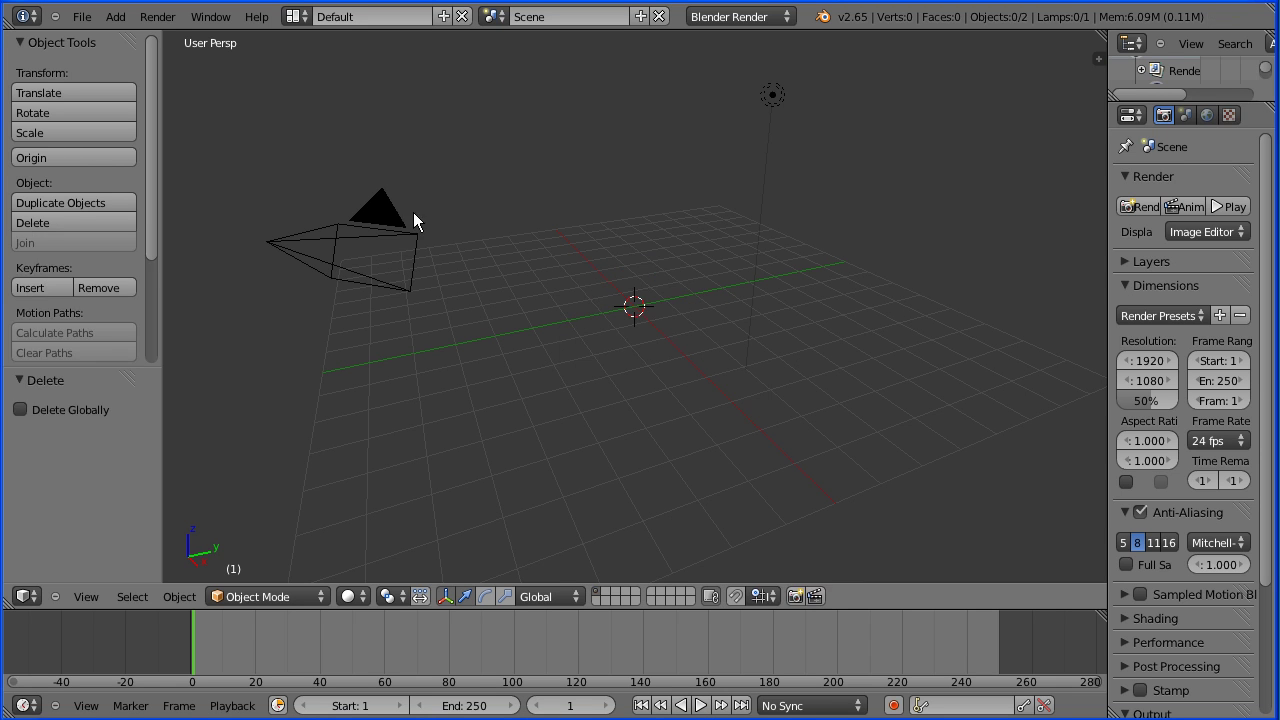
click(115, 17)
mouse_move(117, 37)
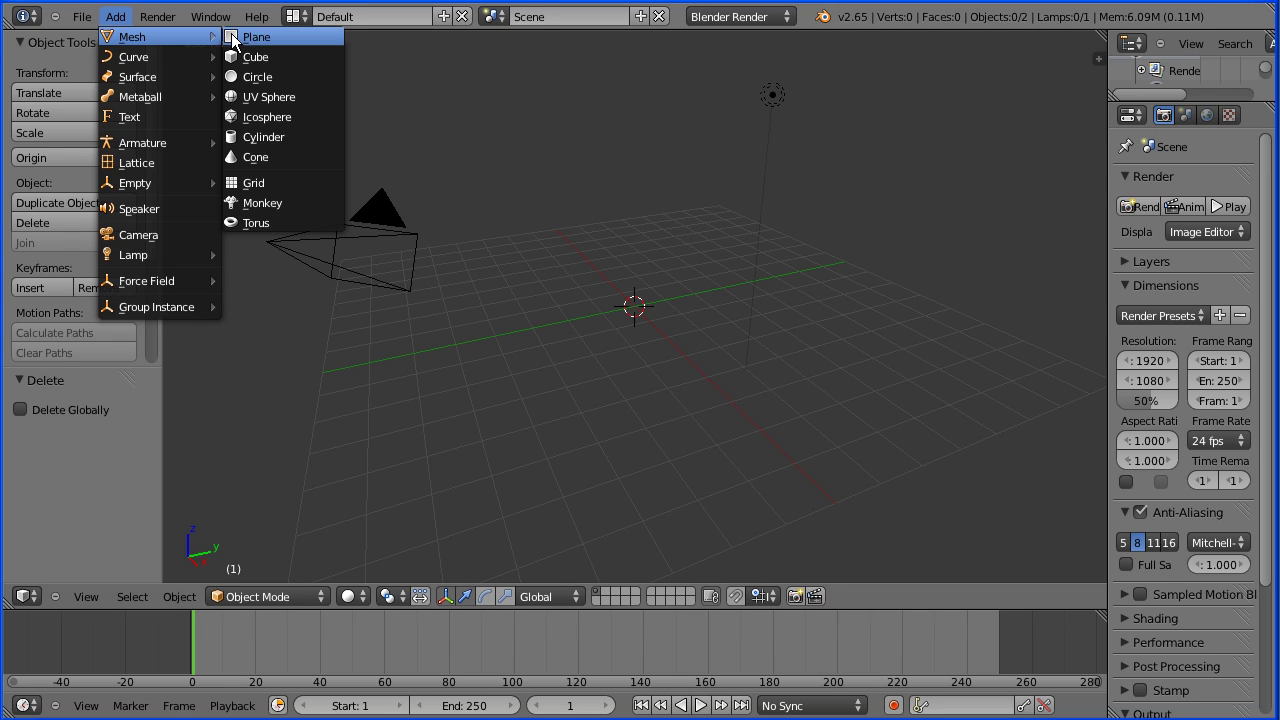
click(329, 139)
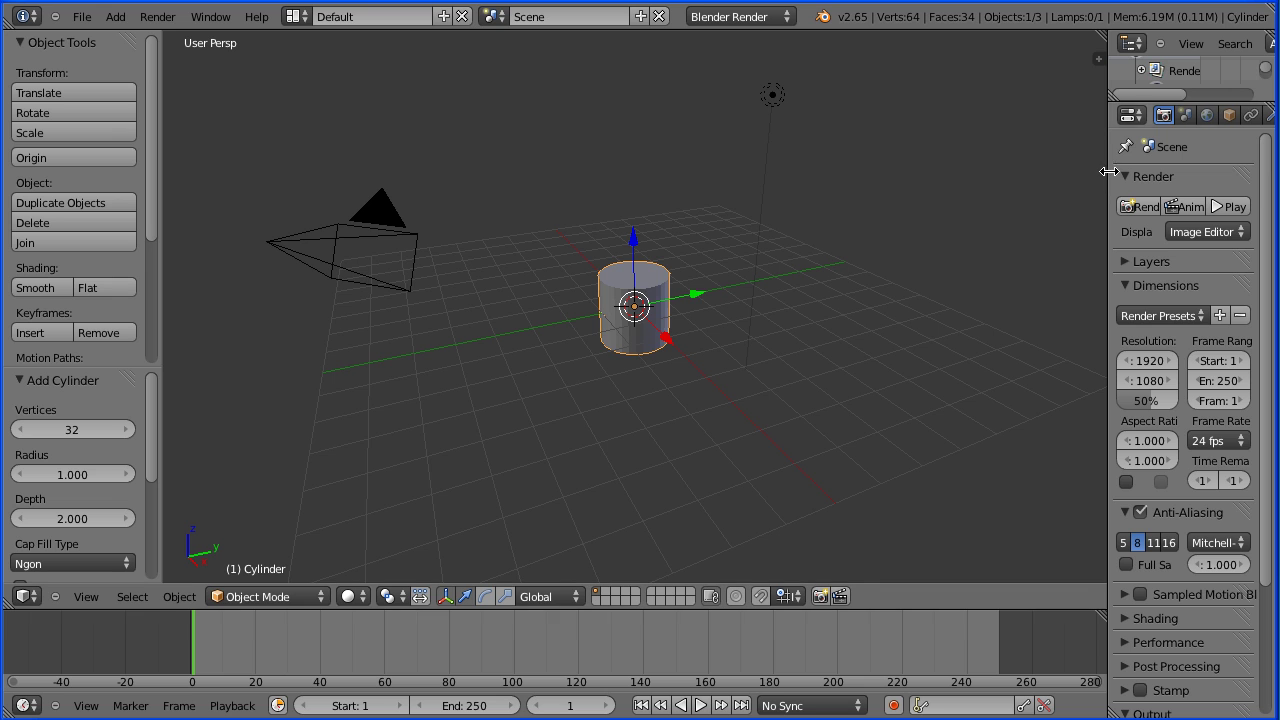
Scale the cylinder to 1.8 on Z and split the 3D view into two viewports
drag(1107, 172, 1005, 174)
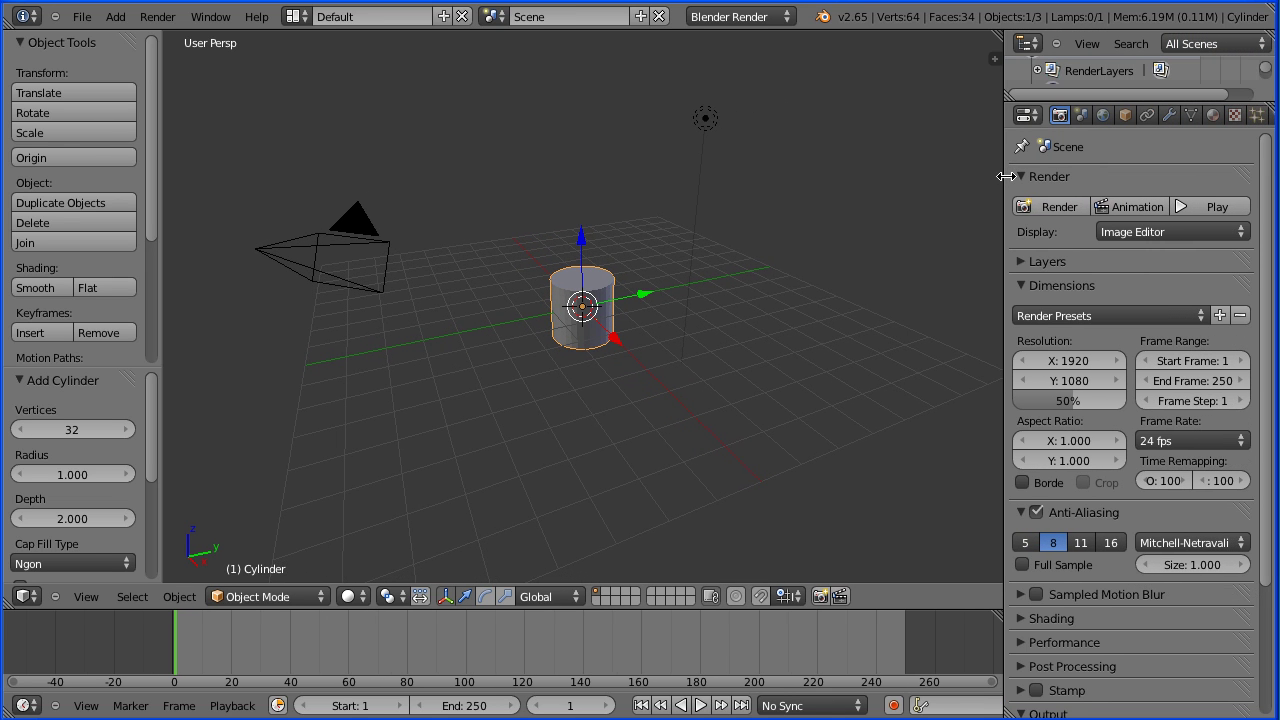
click(1124, 114)
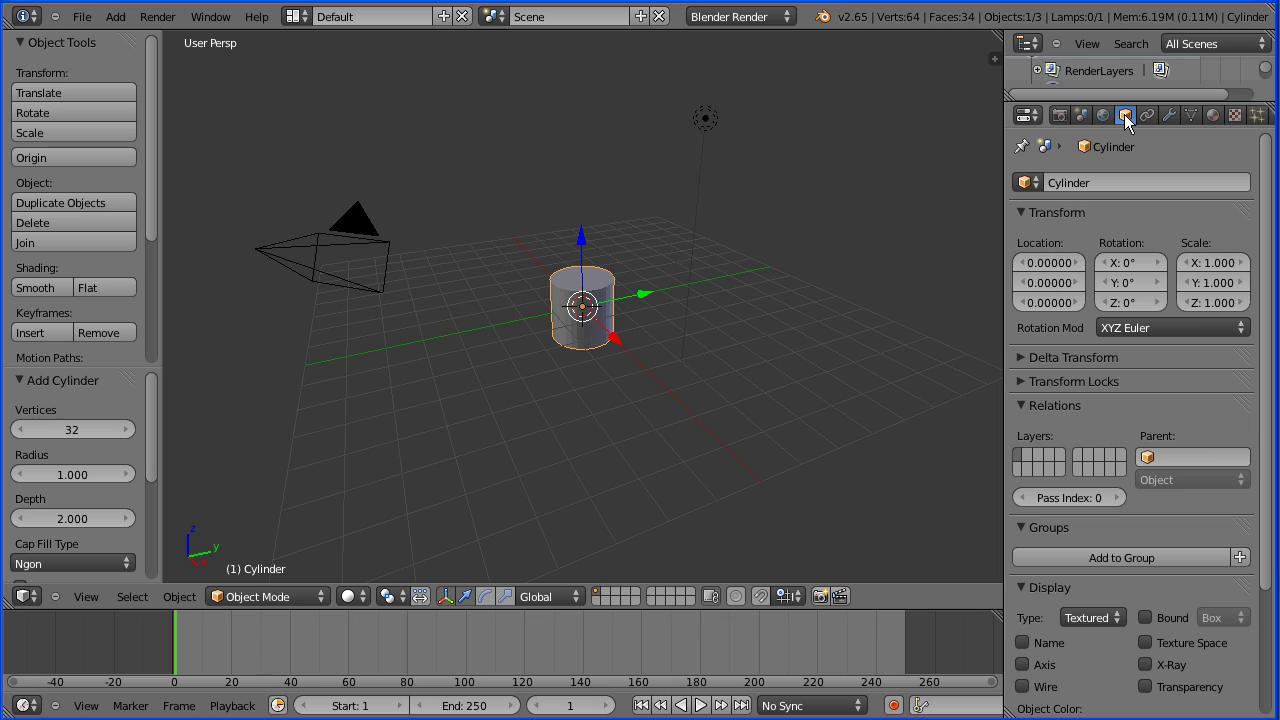
click(1198, 300)
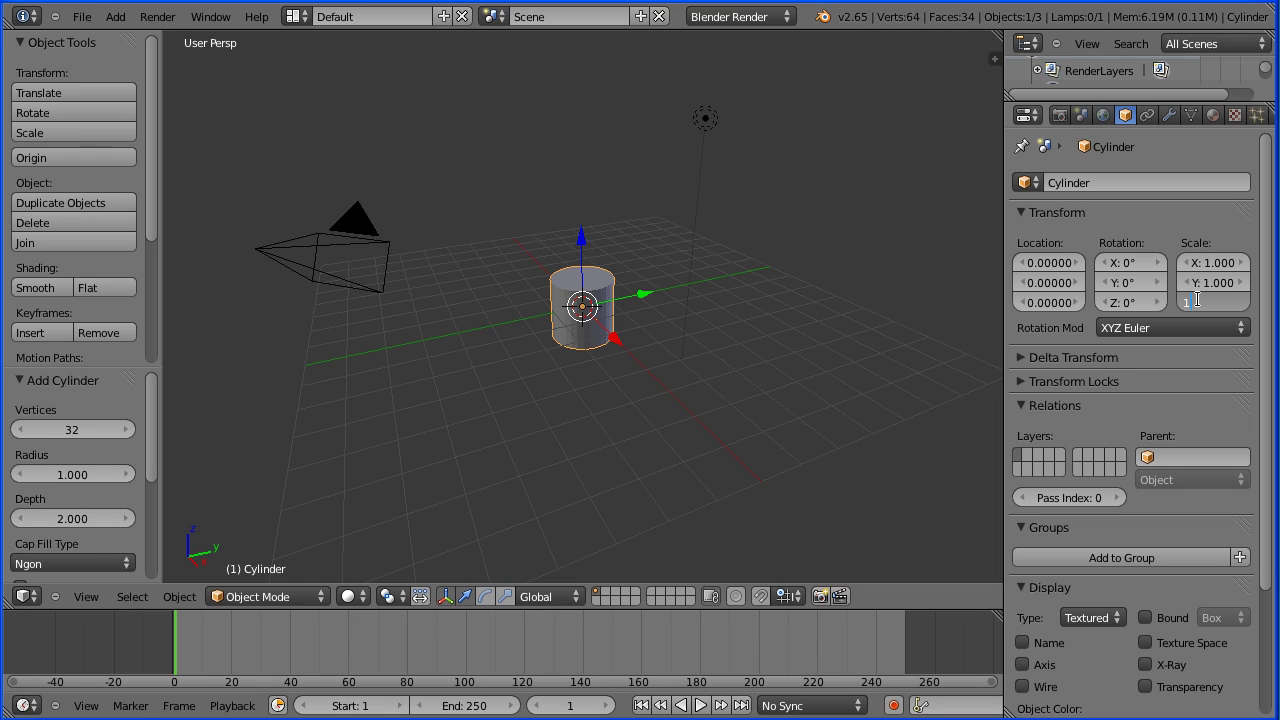
text(1.8)
key(Return)
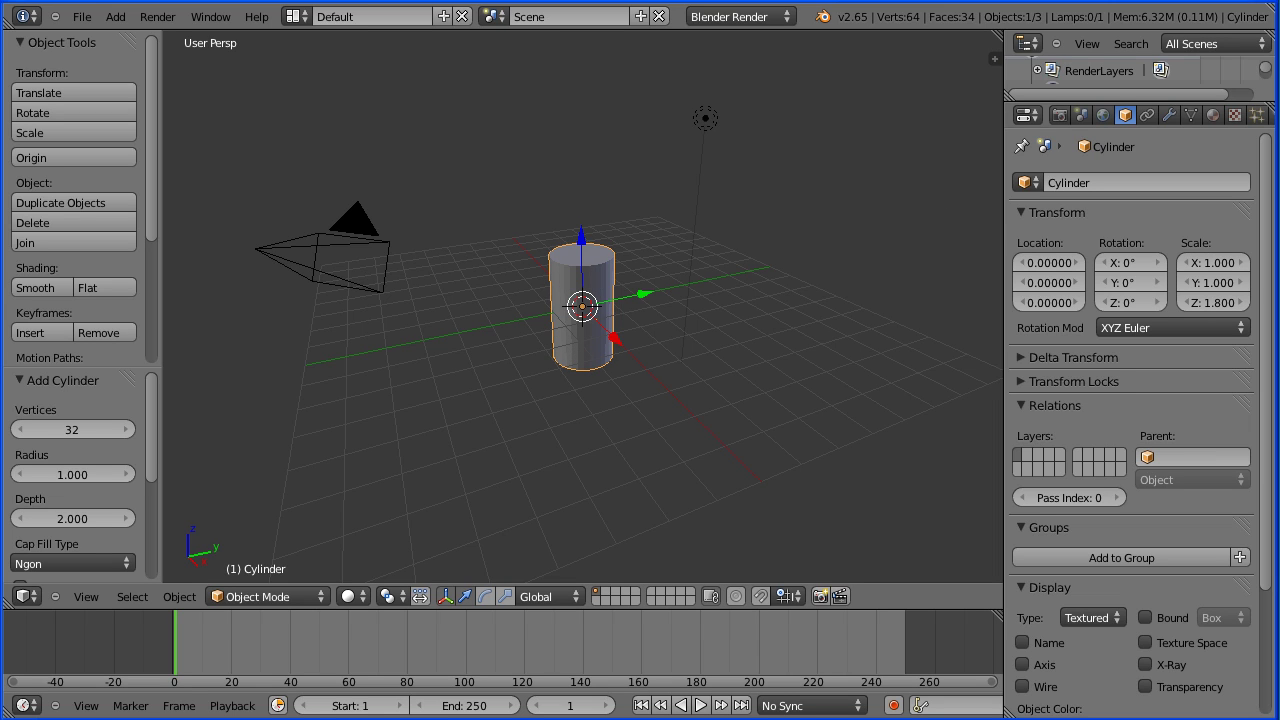
drag(990, 36, 536, 54)
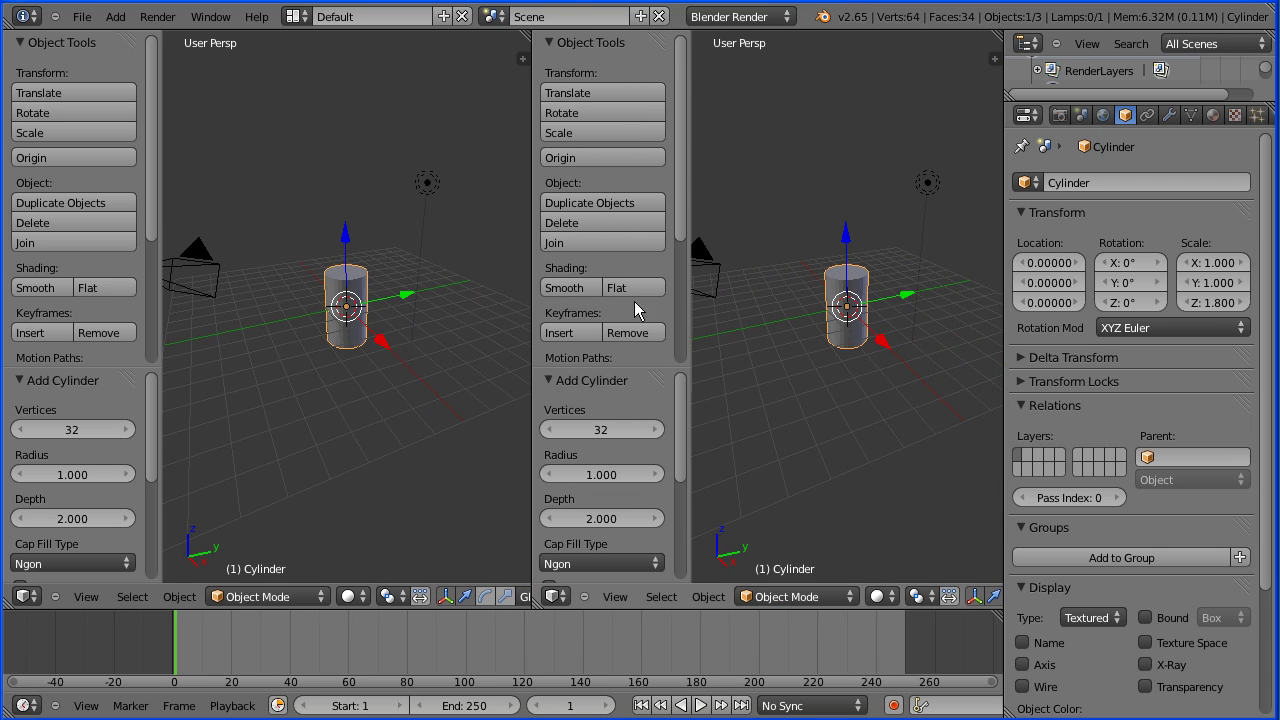
Show the cylinder zoomed in an orthographic front view on the right, and enter Edit Mode
click(616, 597)
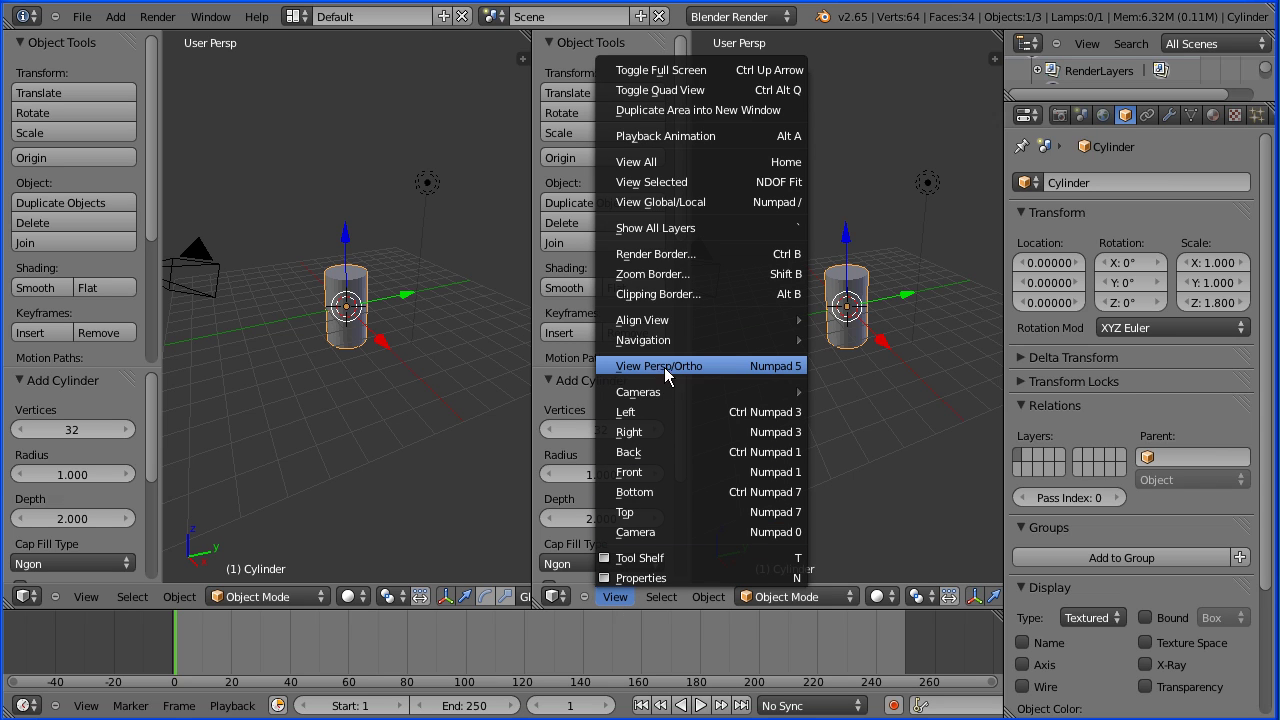
click(727, 365)
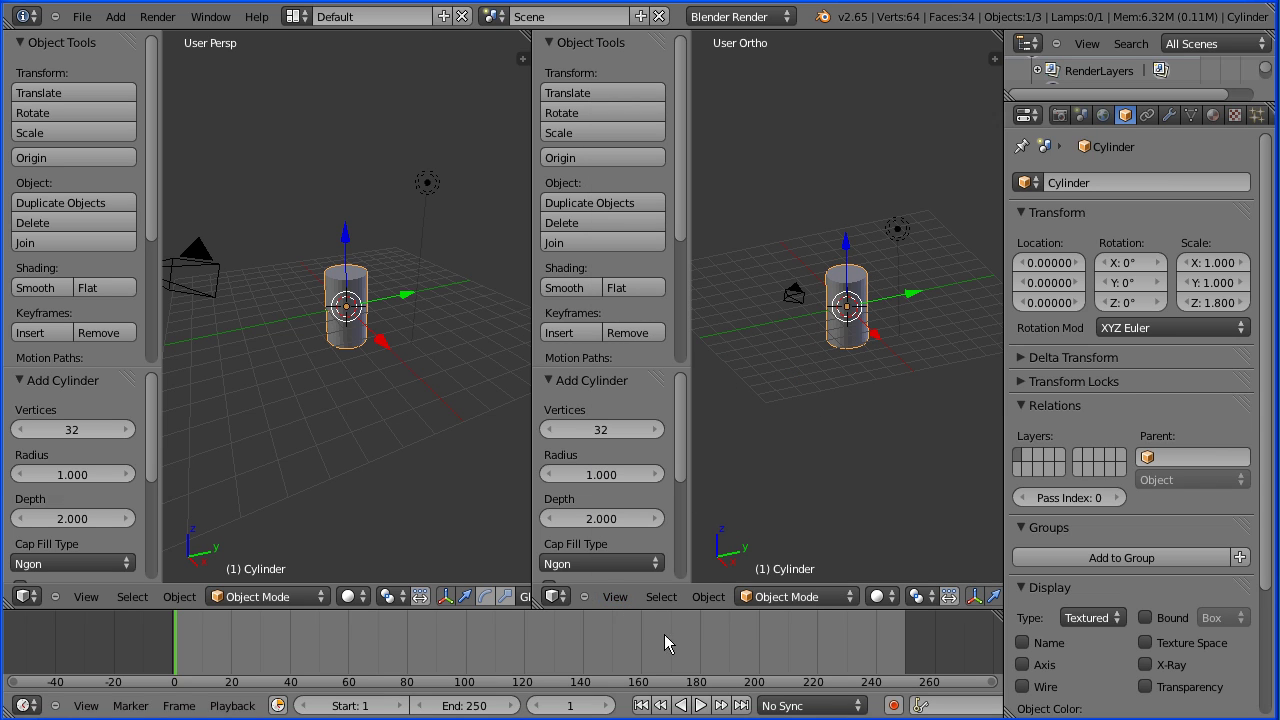
click(616, 597)
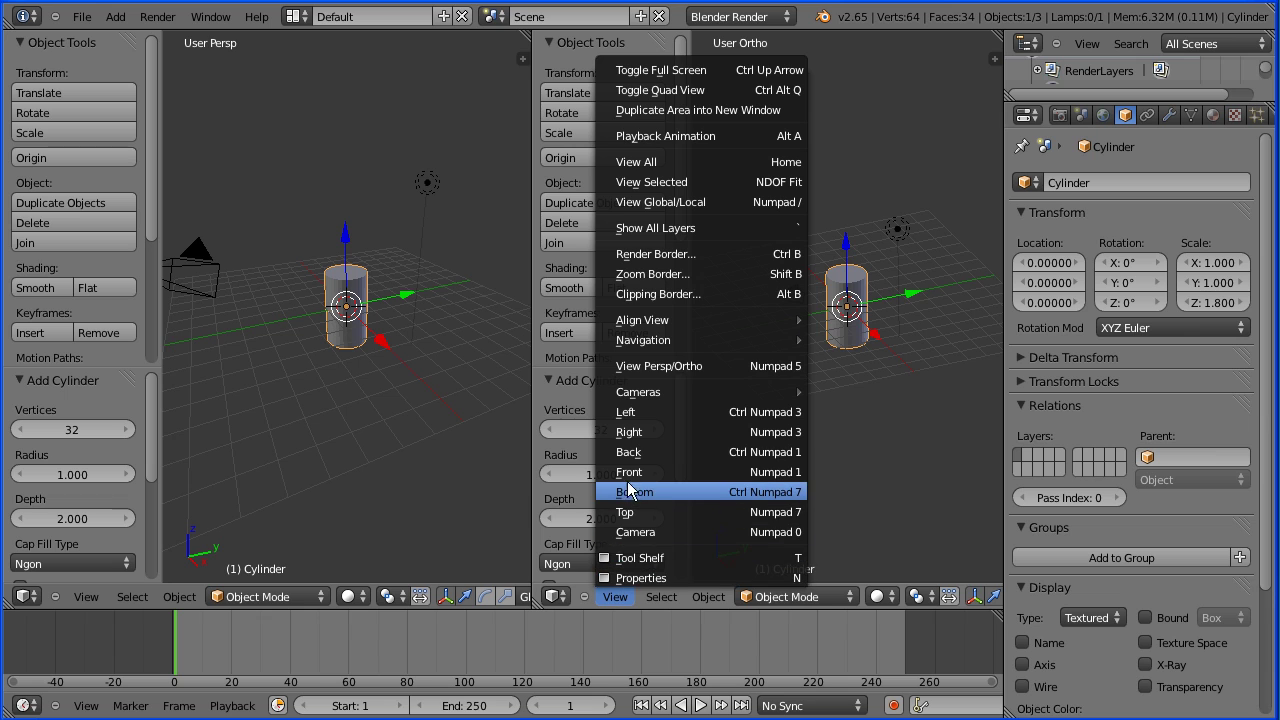
click(689, 470)
scroll(881, 445, up, 8)
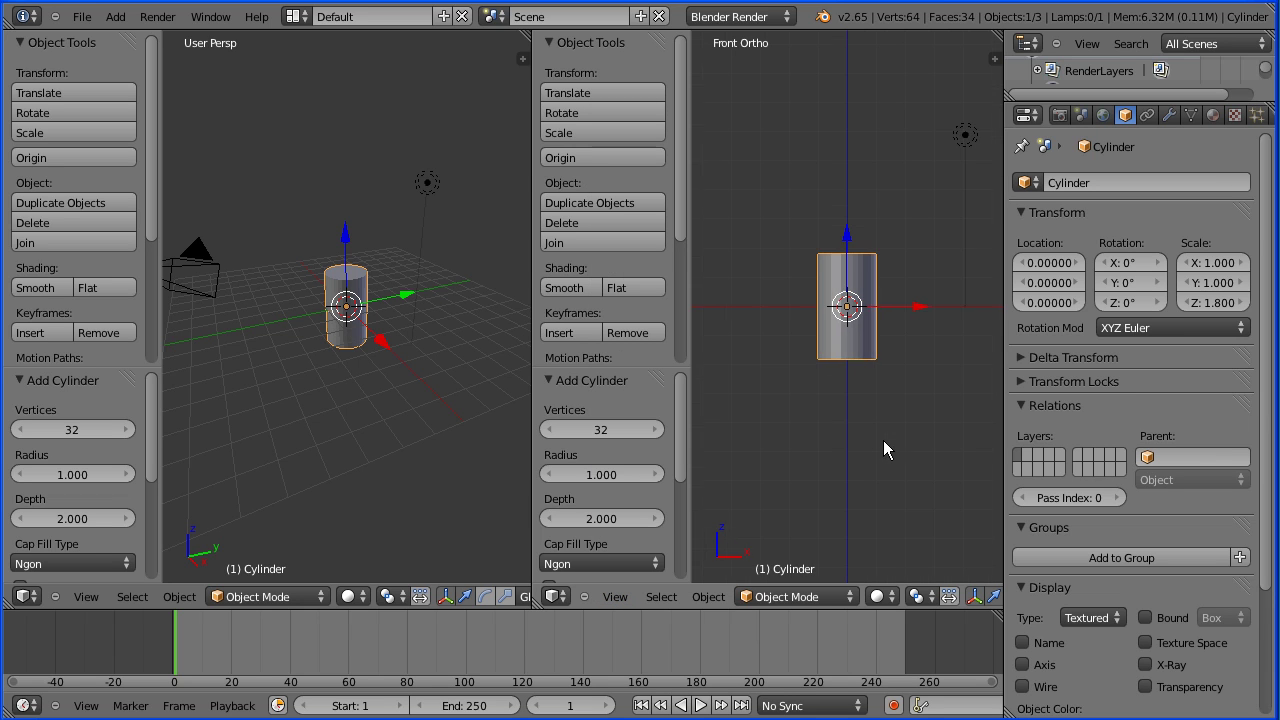
scroll(881, 455, up, 1)
scroll(422, 434, up, 6)
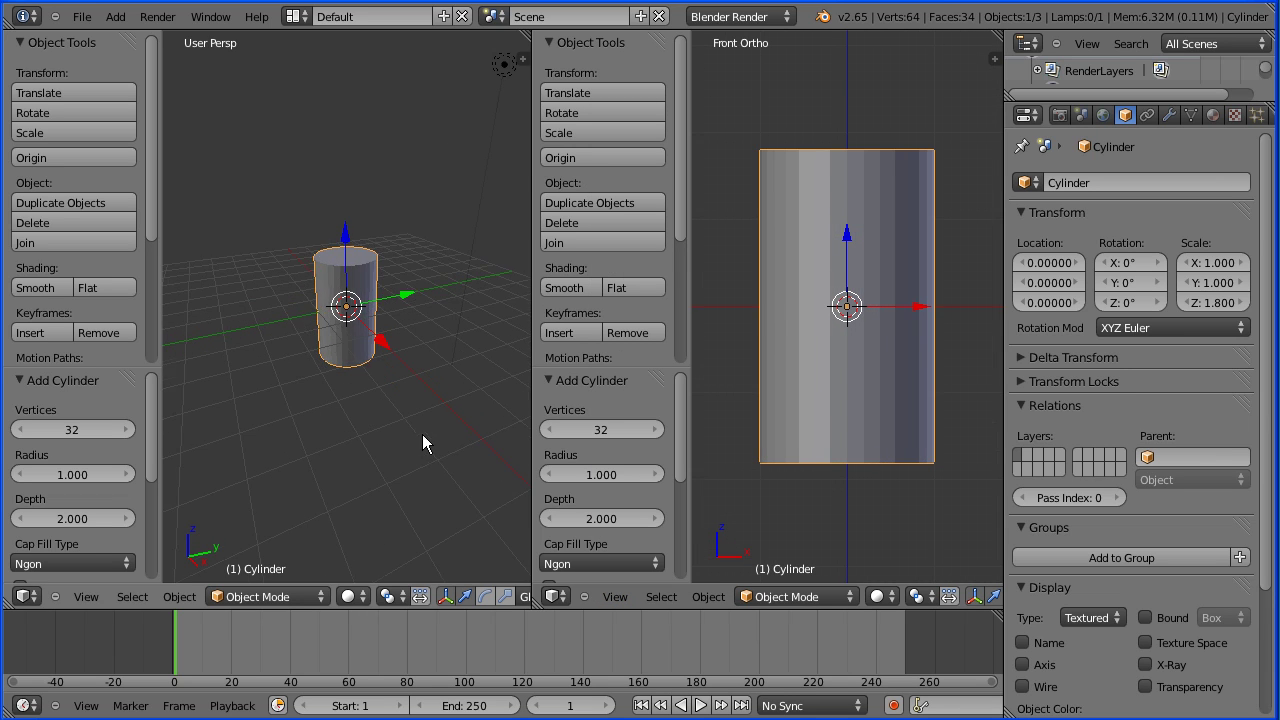
scroll(428, 454, up, 1)
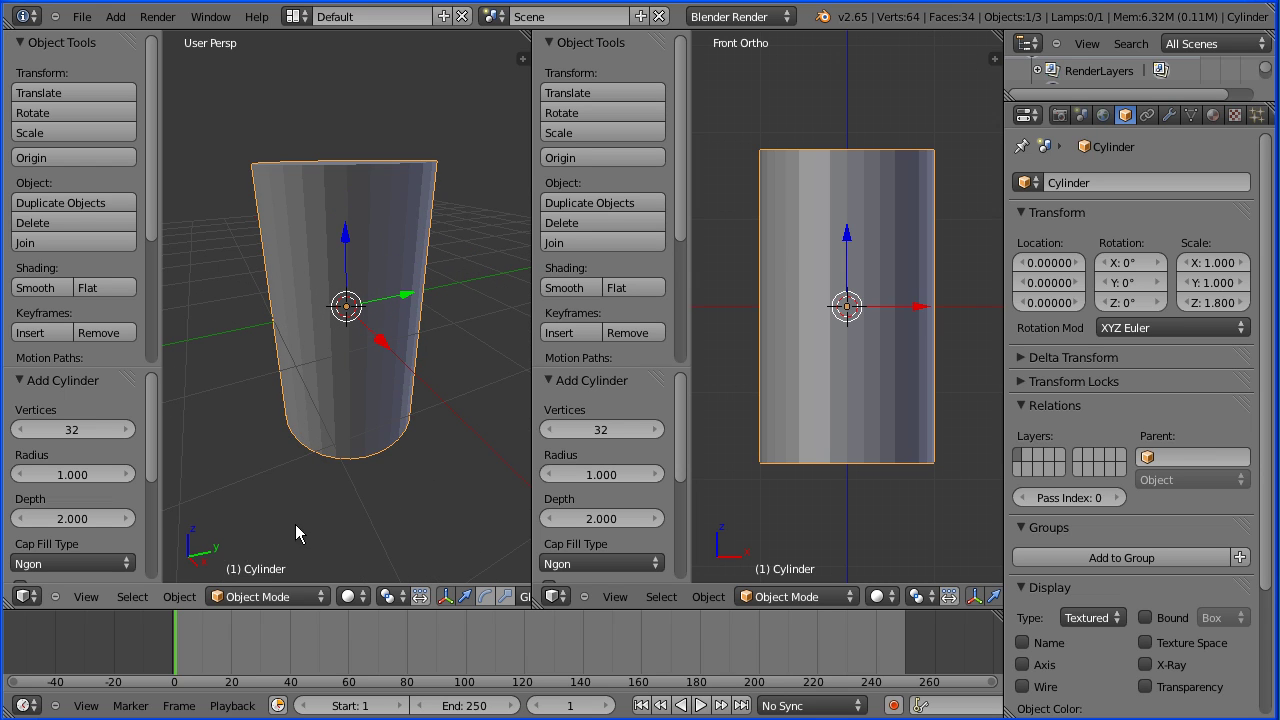
click(257, 597)
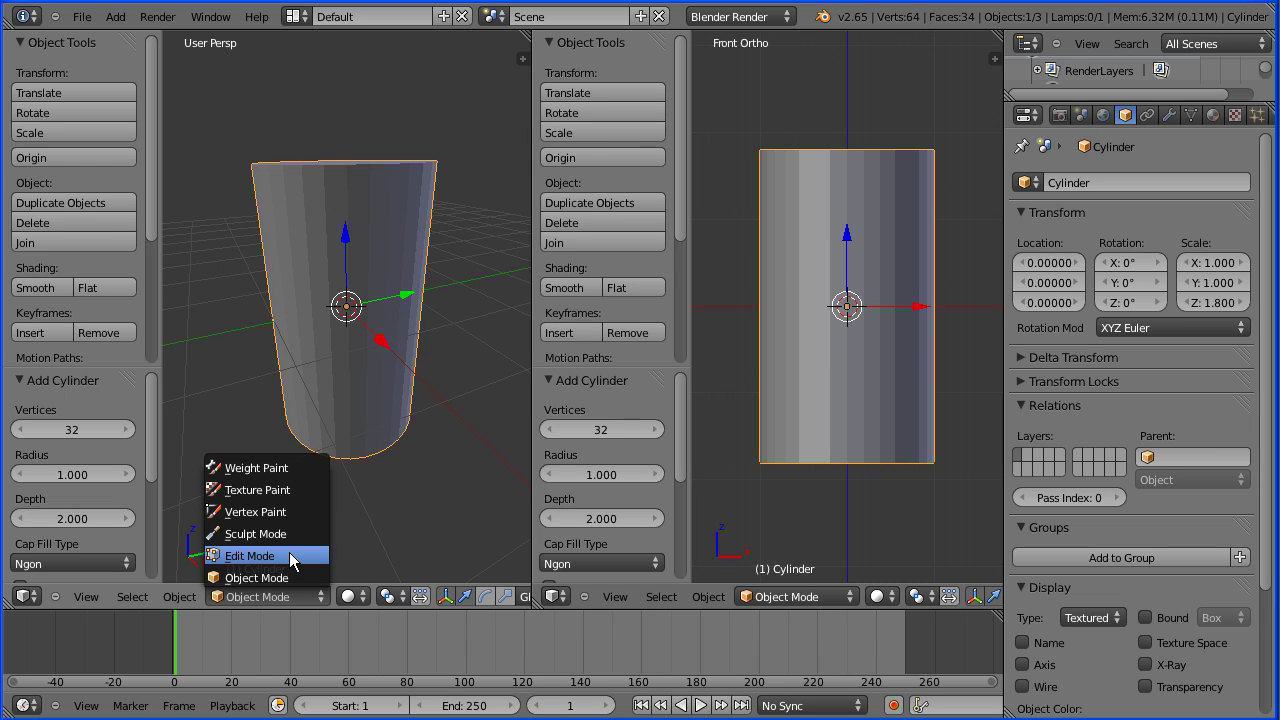
click(255, 556)
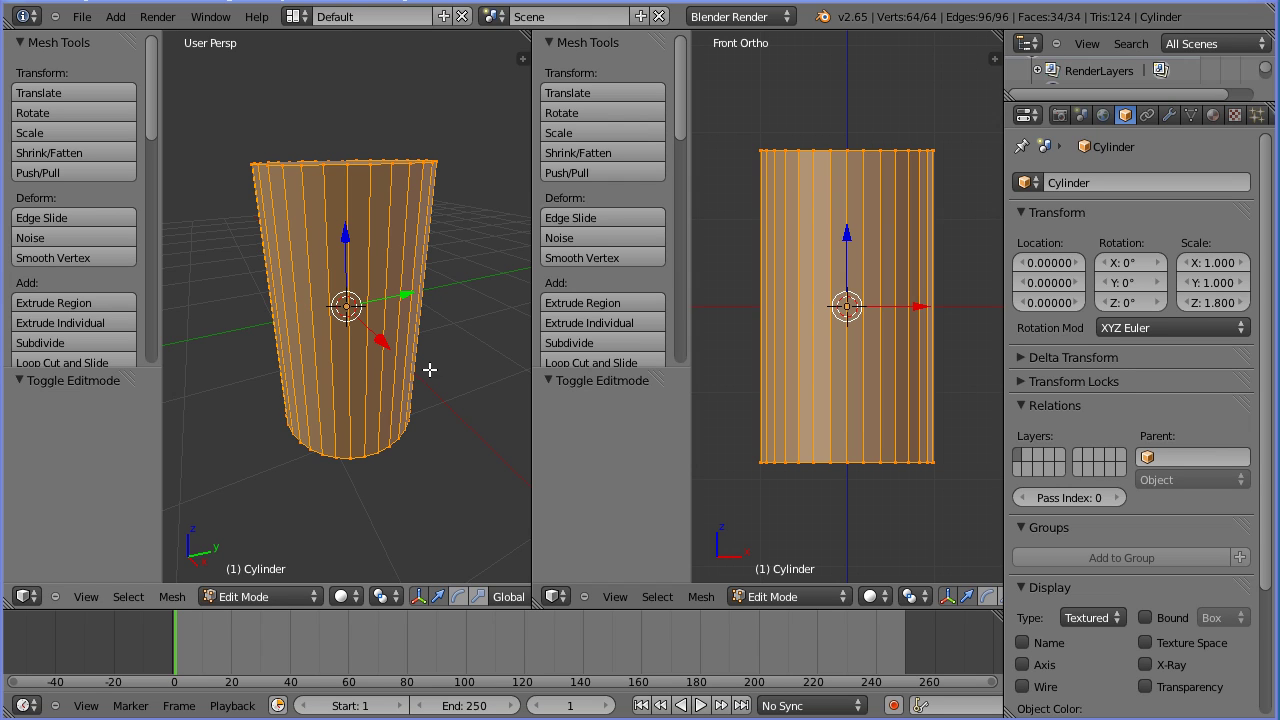
Add nine evenly spaced horizontal loop cuts around the cylinder and switch to face select mode
click(114, 362)
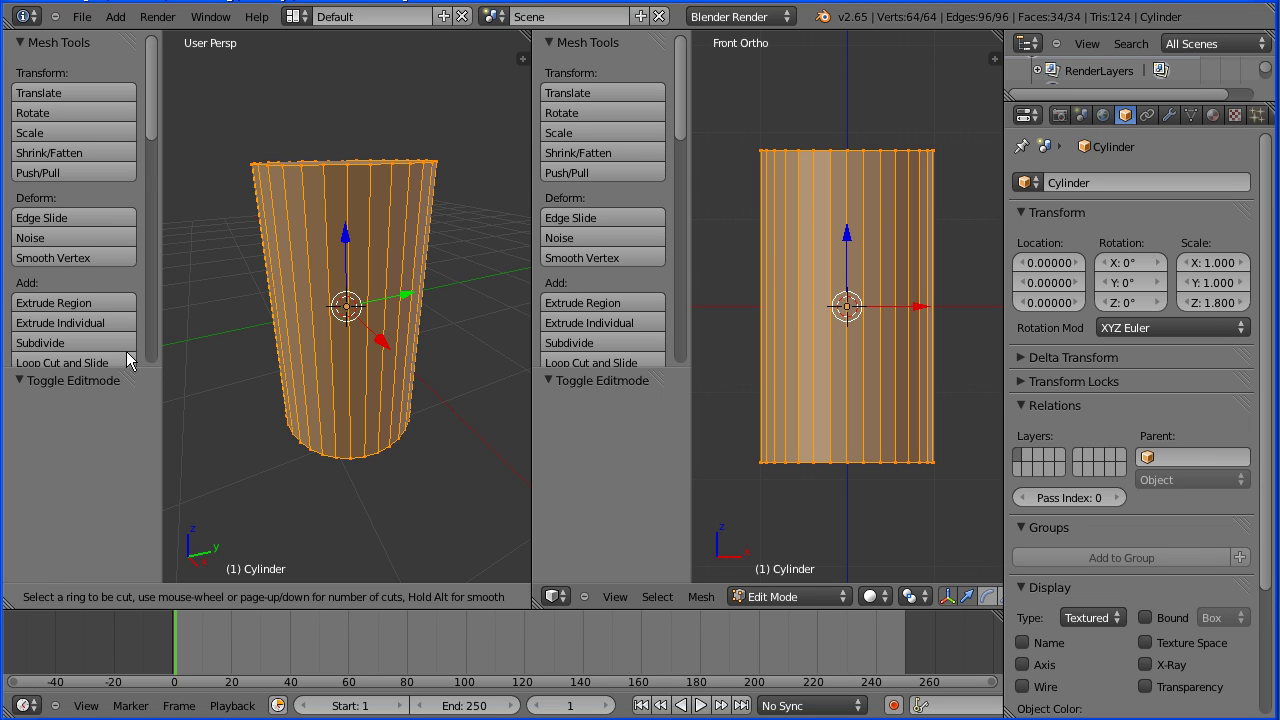
scroll(315, 331, up, 8)
click(314, 323)
right_click(314, 323)
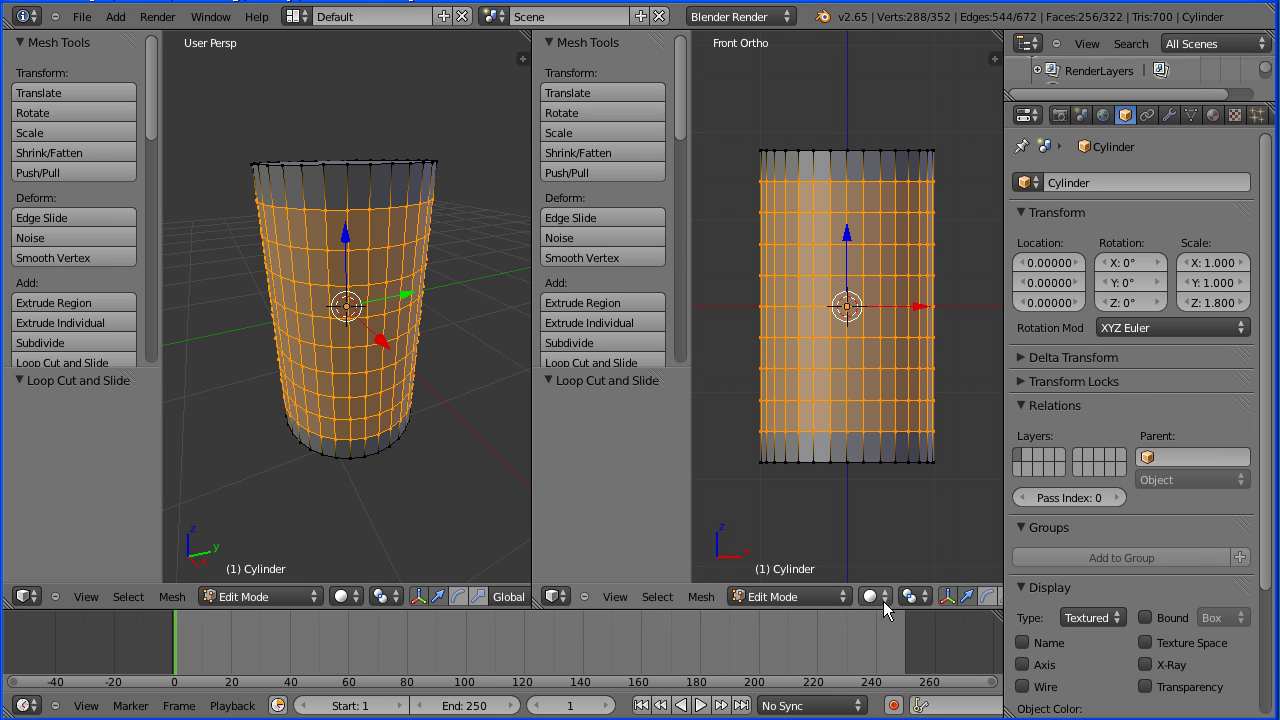
middle_drag(886, 604, 519, 598)
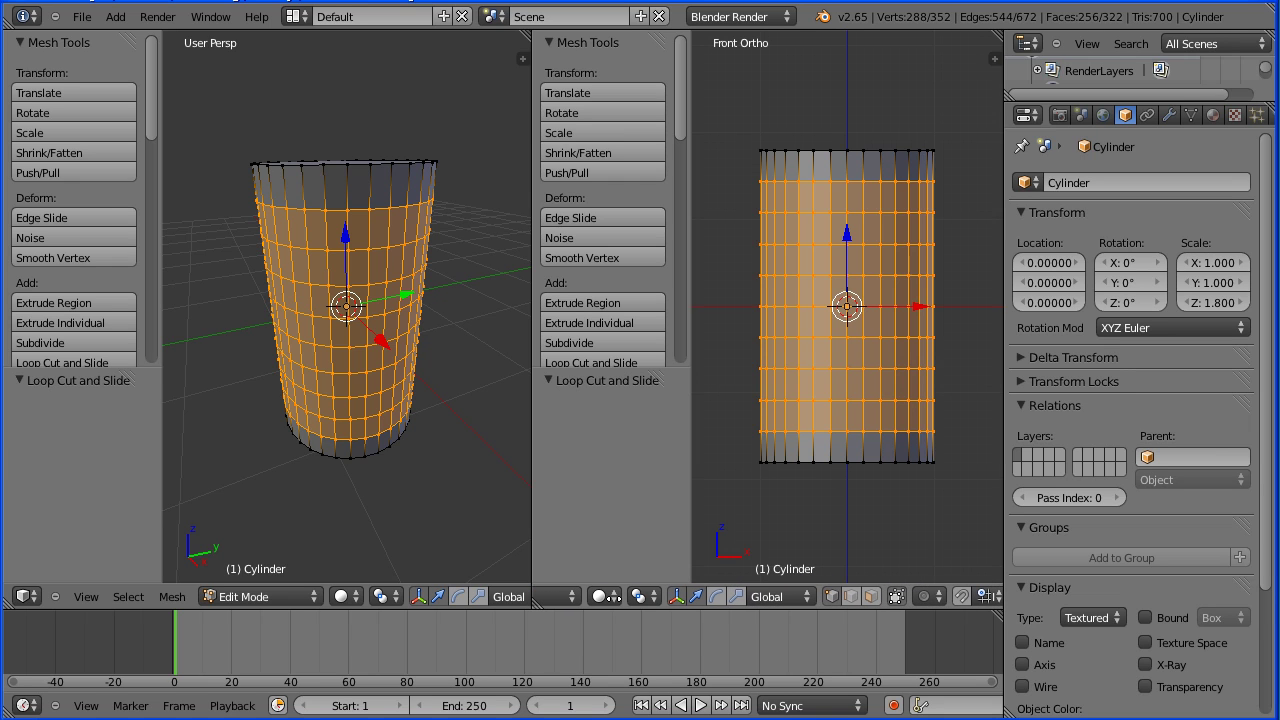
click(872, 598)
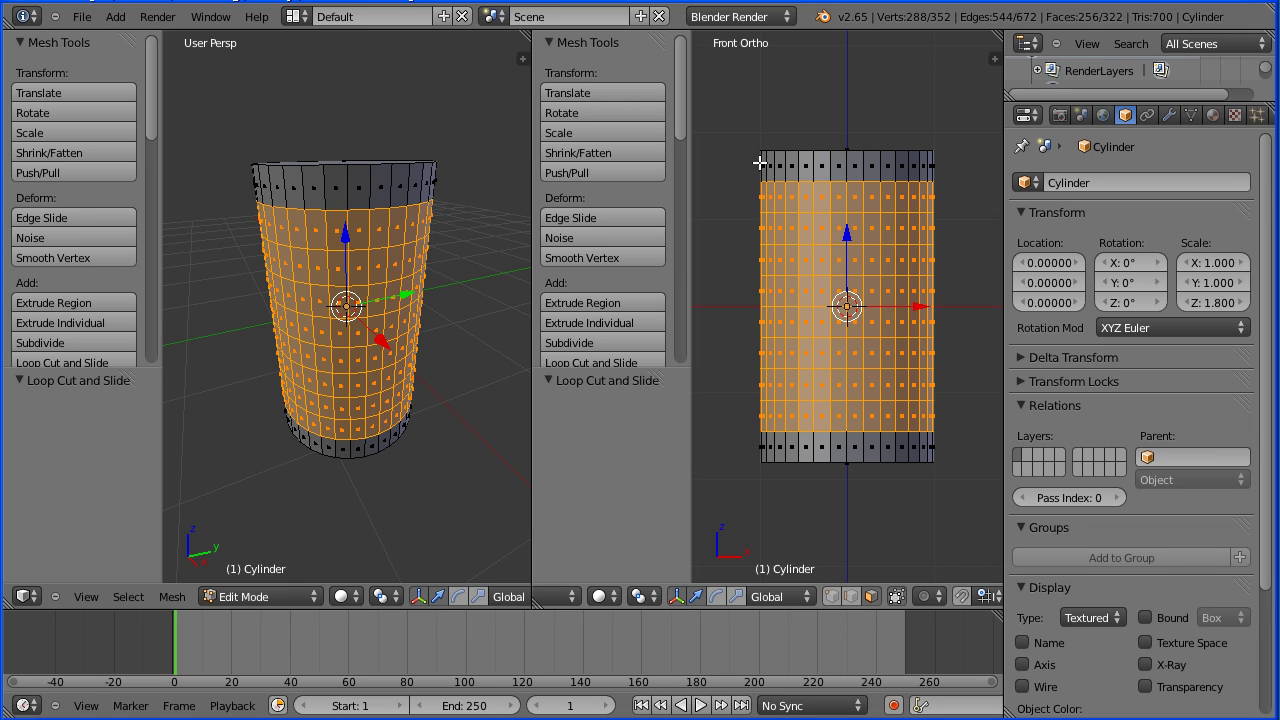
Add the top and bottom rings of side faces to the selection and check it from above
alt+shift+right_click(838, 167)
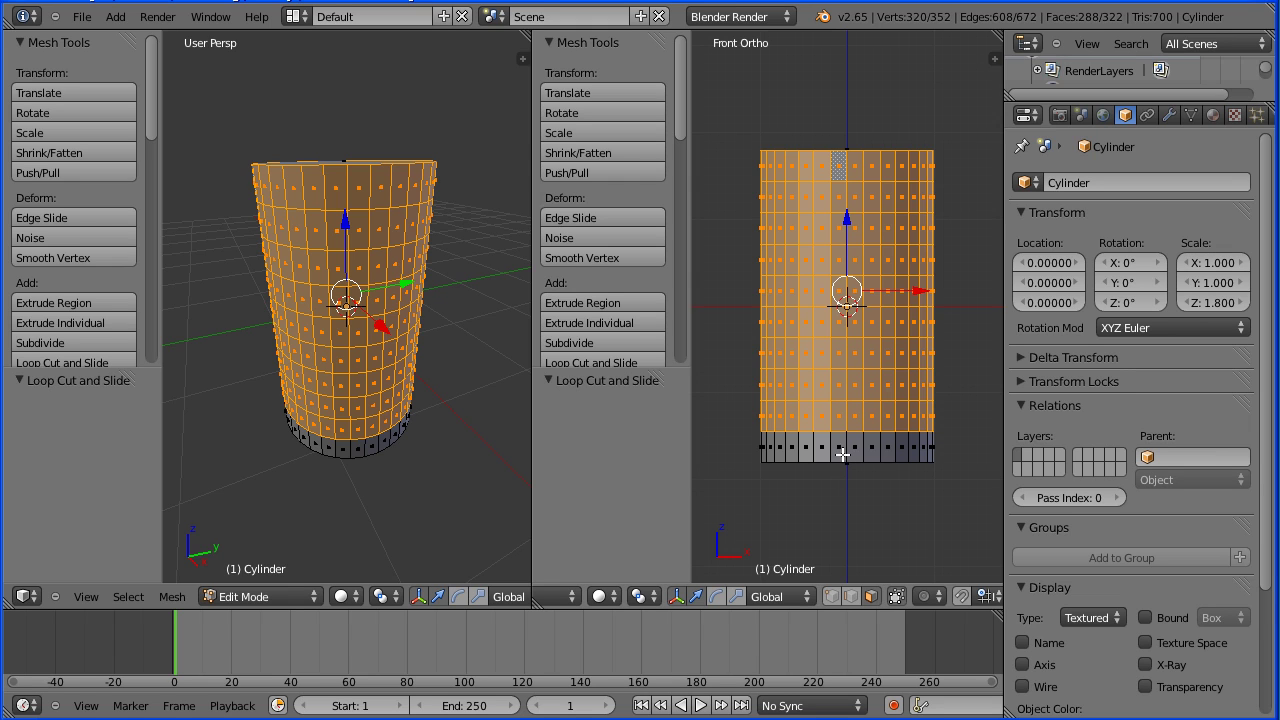
alt+shift+right_click(843, 455)
middle_drag(458, 257, 436, 276)
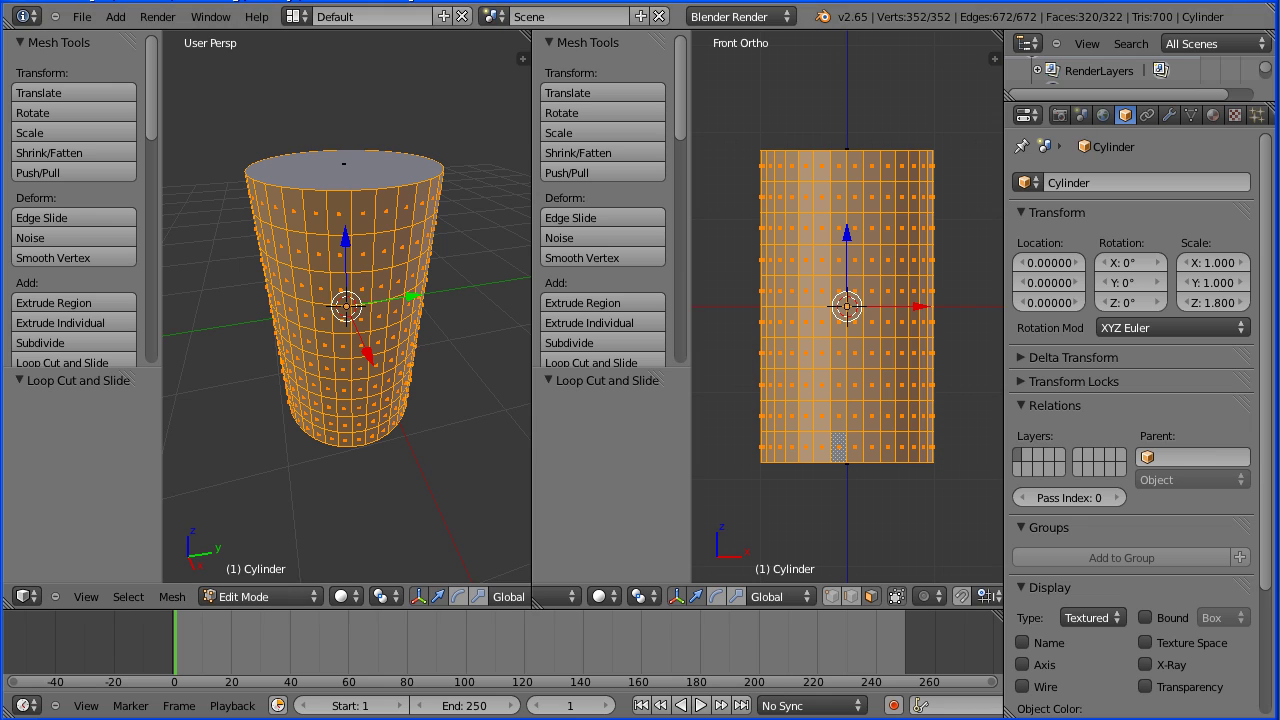
key(Tab)
key(Tab)
click(25, 596)
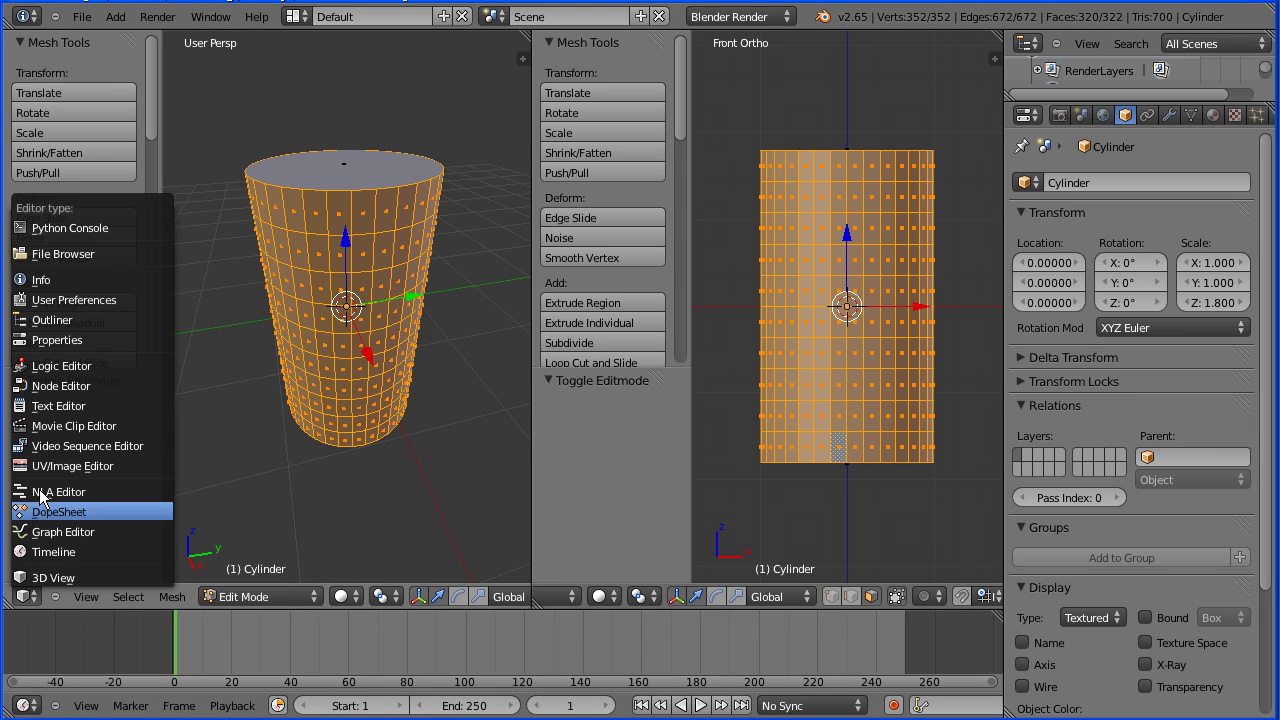
Turn the left view into a UV/Image Editor and load barrel_001_nordicfxnet_diffuse_reduced.jpg
click(132, 466)
click(127, 596)
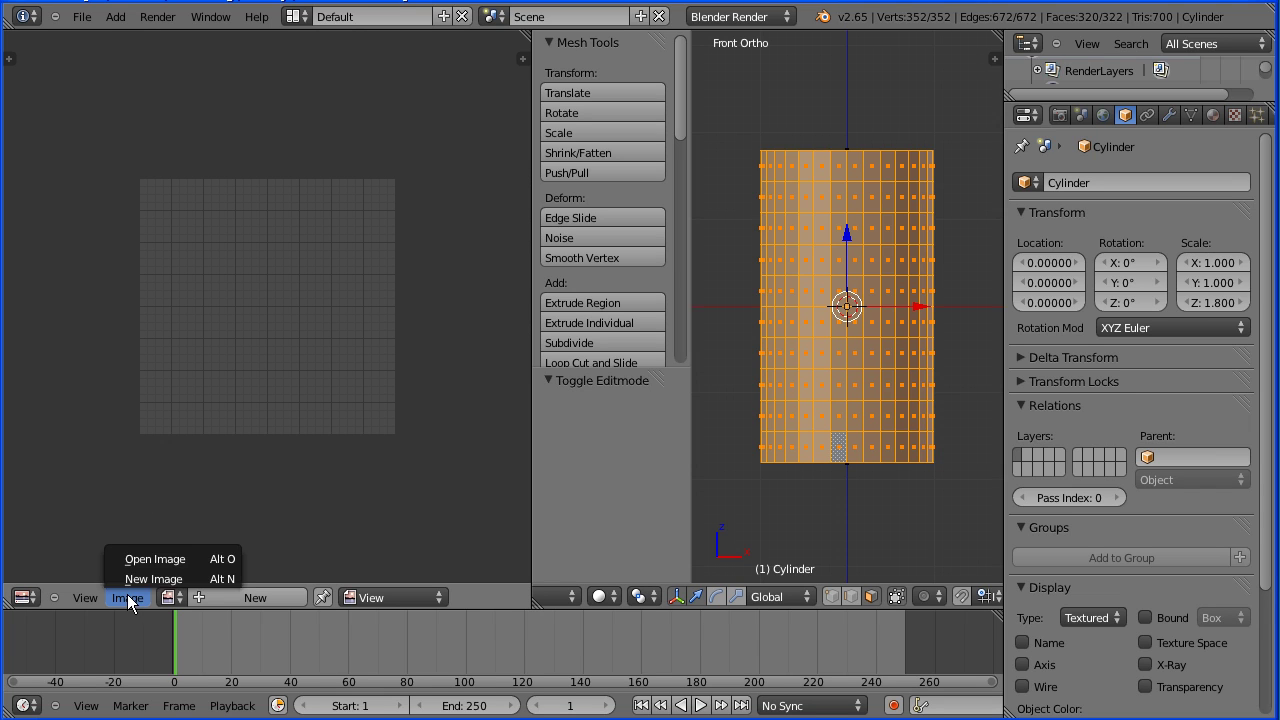
click(195, 558)
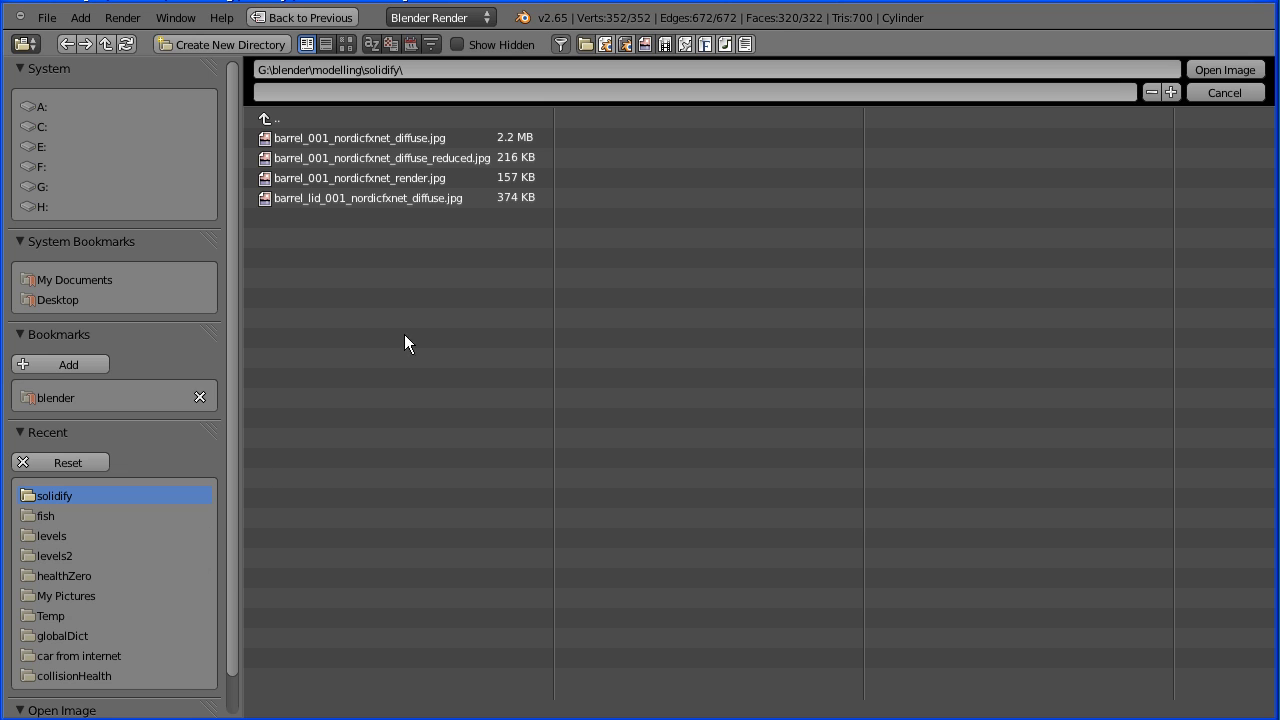
click(401, 159)
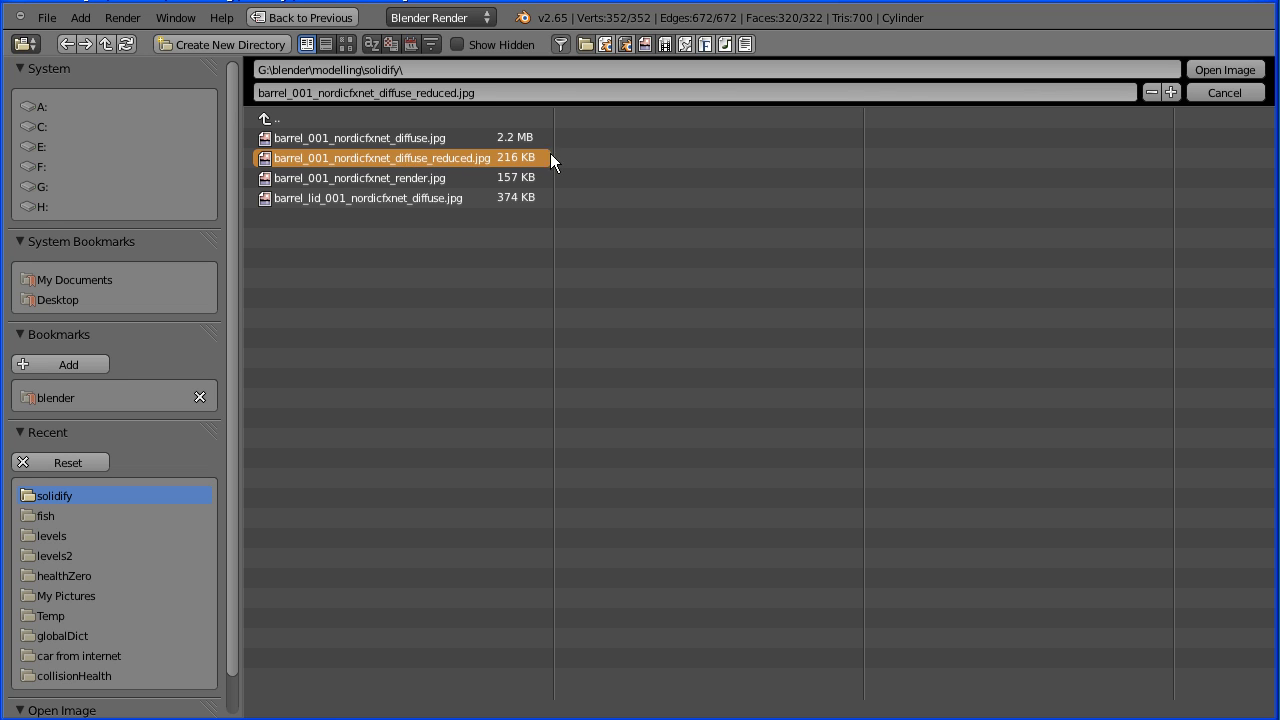
click(1226, 71)
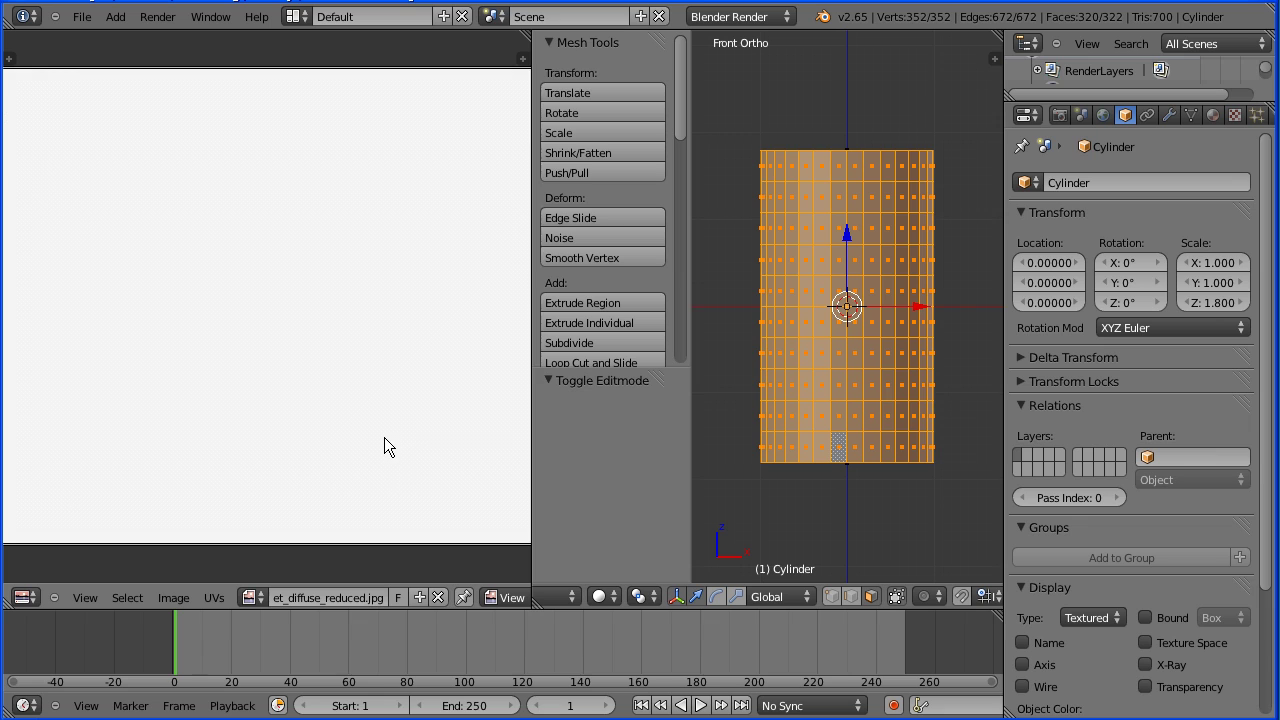
Unwrap the cylinder's UVs over the barrel texture, then reselect all faces
scroll(384, 447, down, 2)
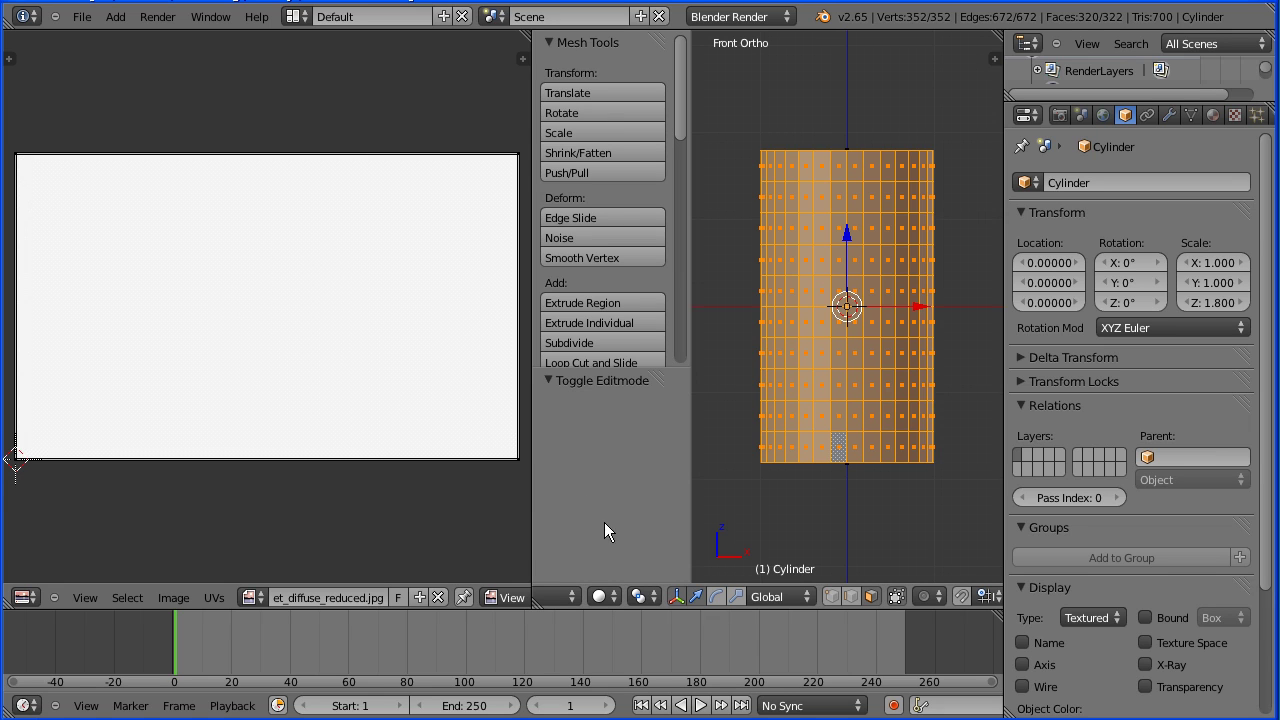
middle_drag(648, 600, 932, 604)
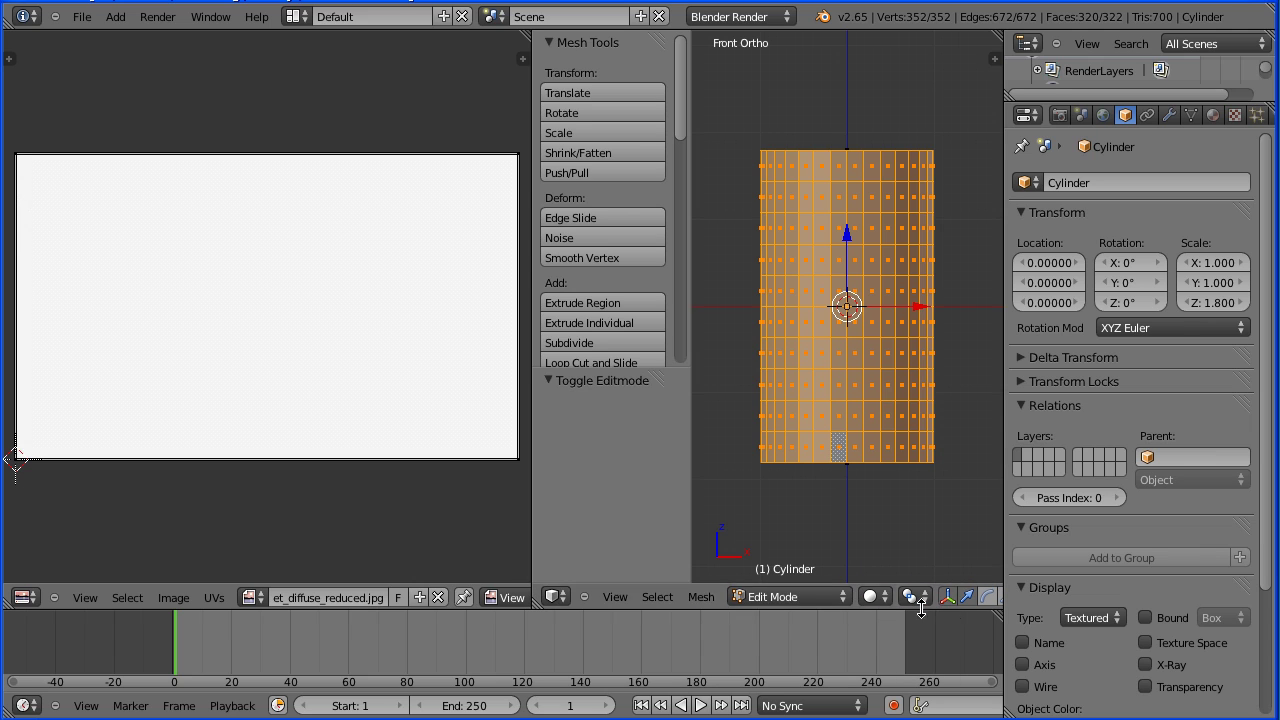
click(700, 597)
mouse_move(763, 445)
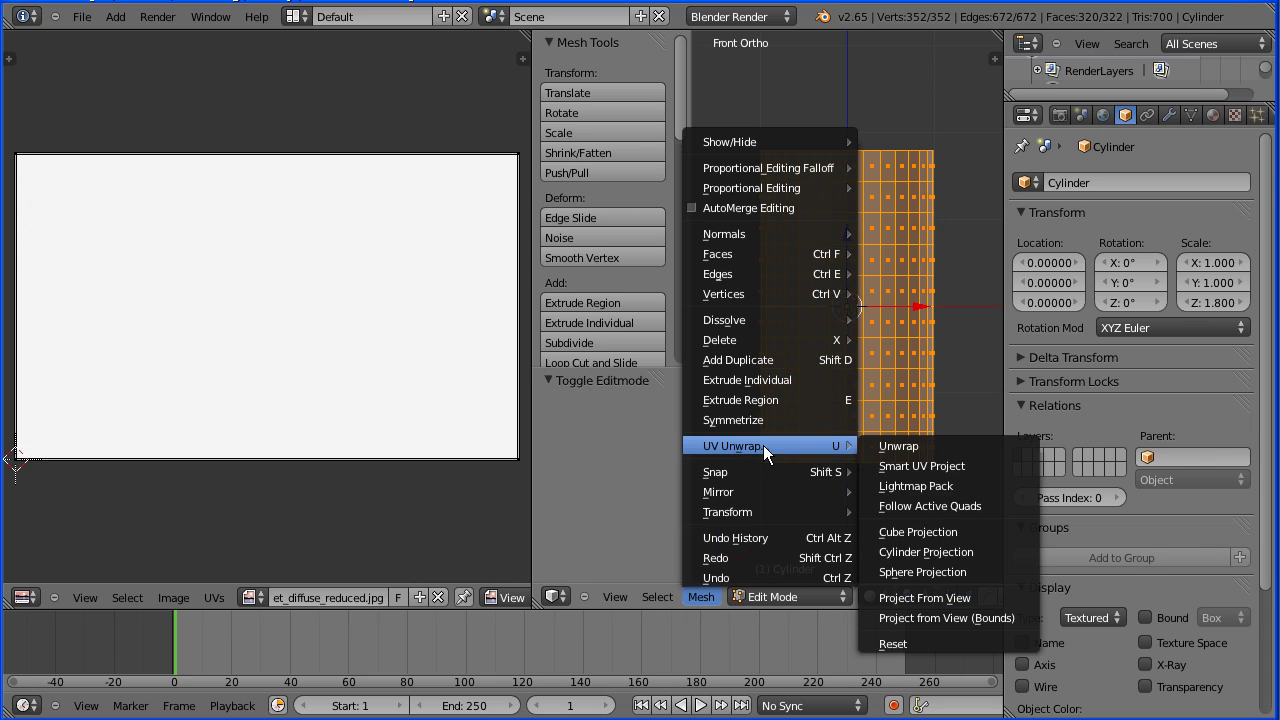
click(898, 447)
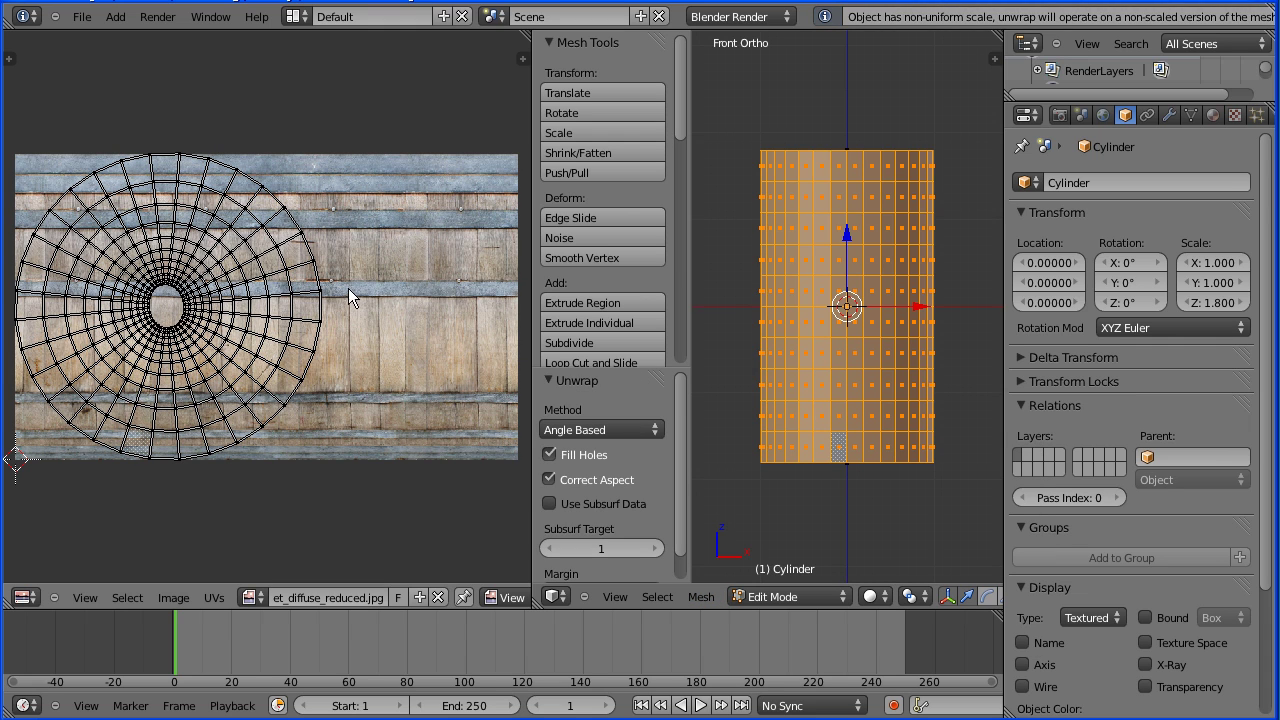
key(Tab)
key(Tab)
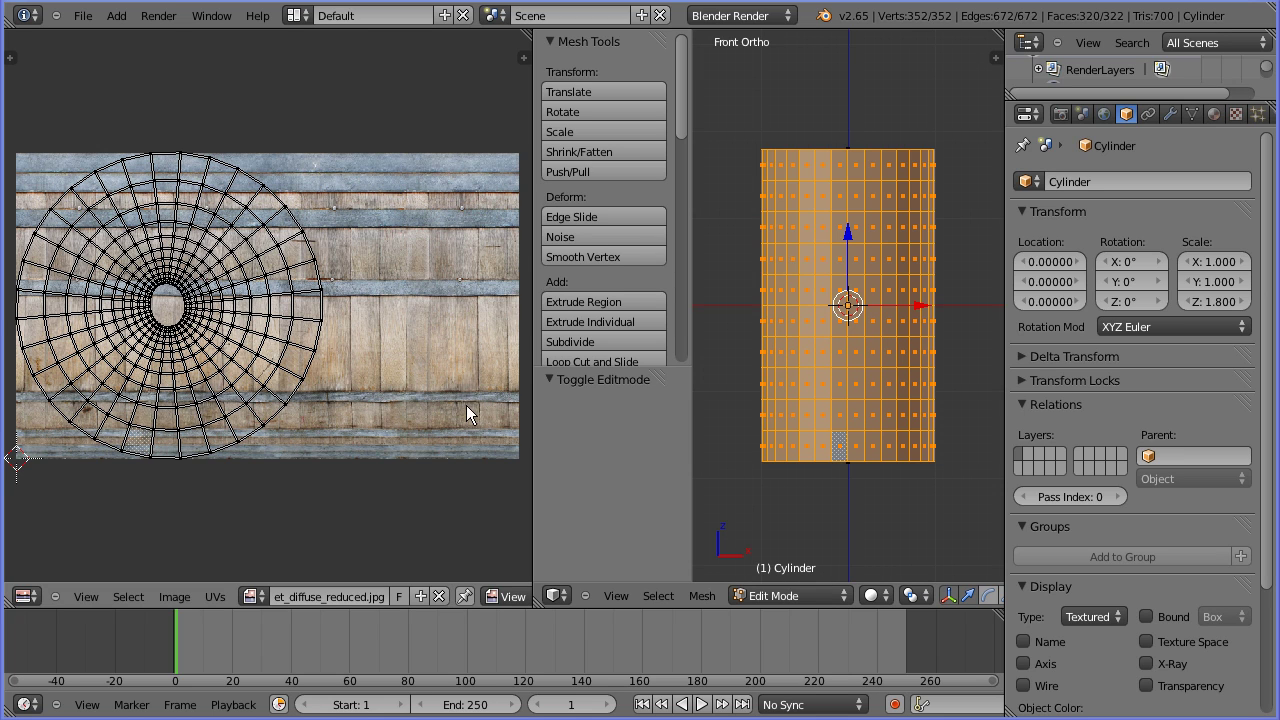
right_click(888, 447)
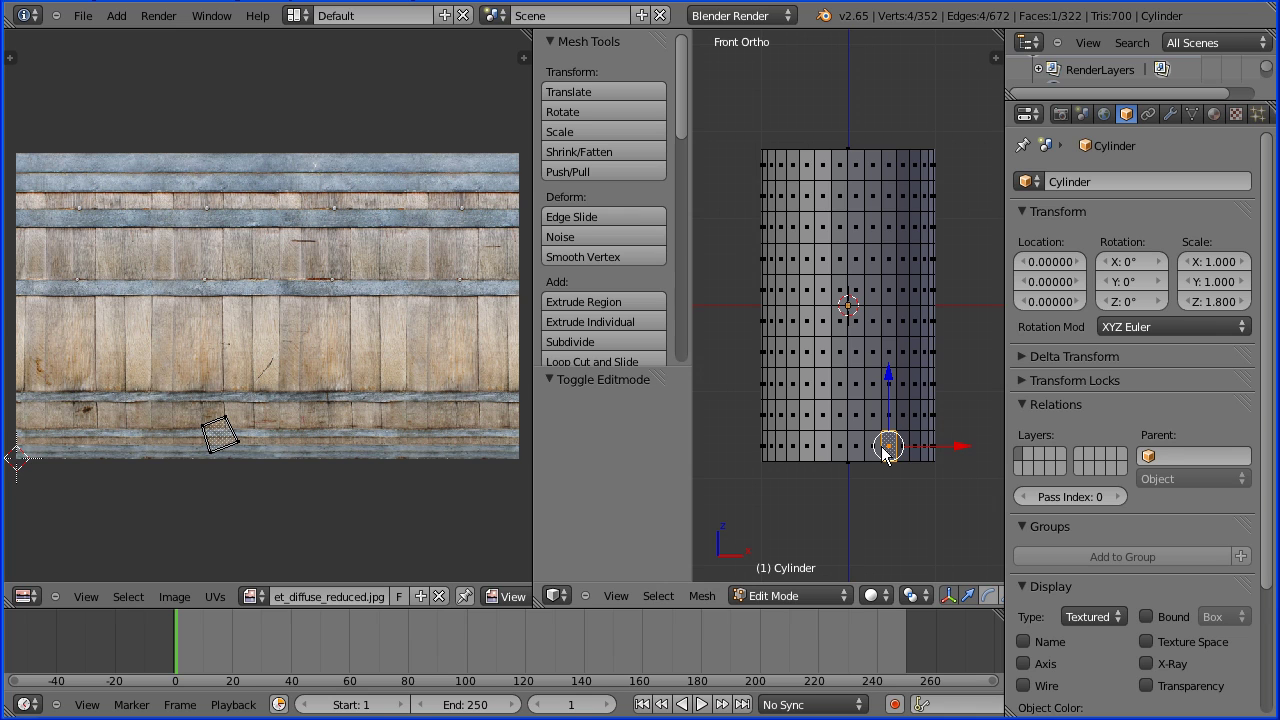
key(a)
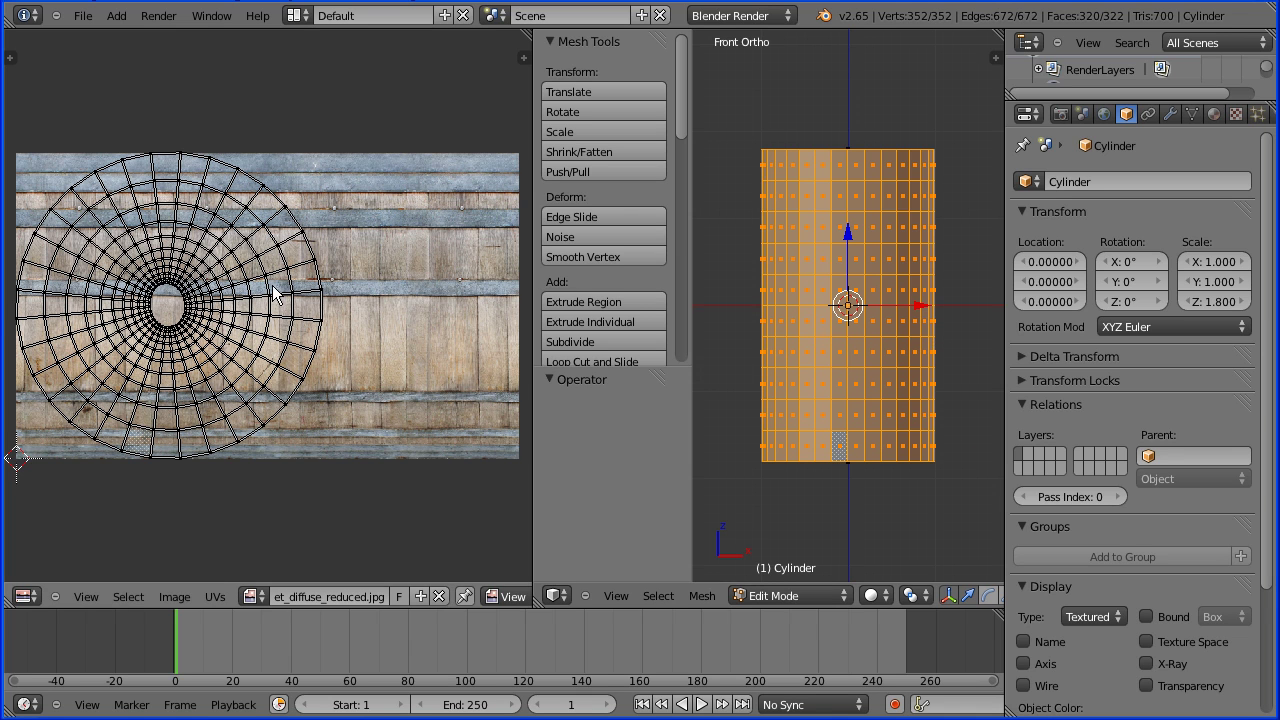
Re-project the cylinder's UVs with Cylinder Projection and refresh Edit Mode
click(703, 596)
mouse_move(752, 447)
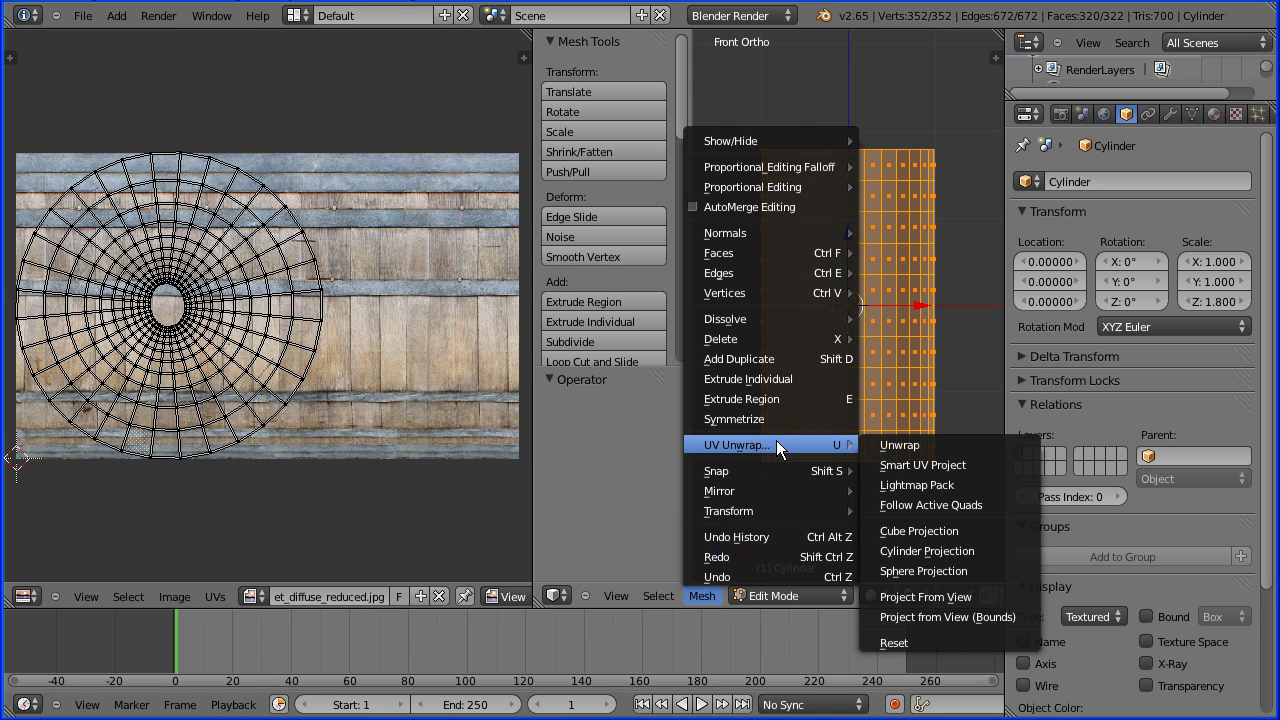
click(1006, 550)
key(Tab)
key(Tab)
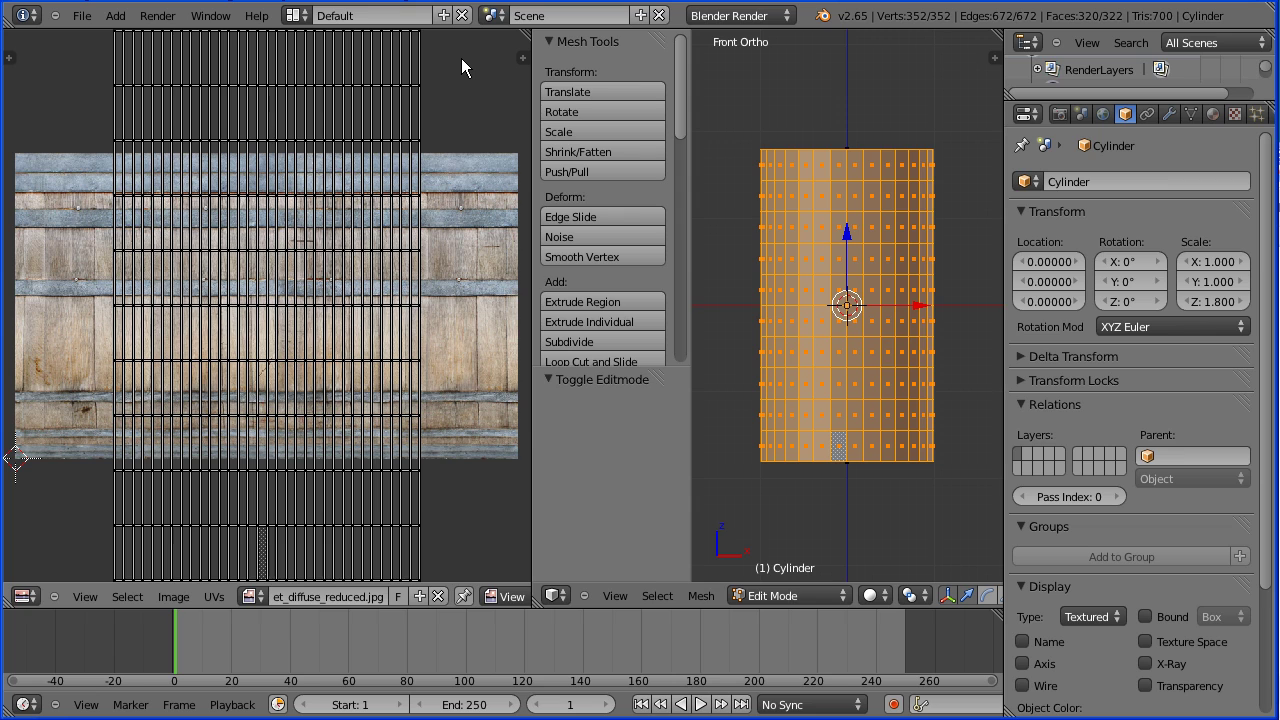
Select all UVs and scale them along Y, then X, to roughly match the texture
key(a)
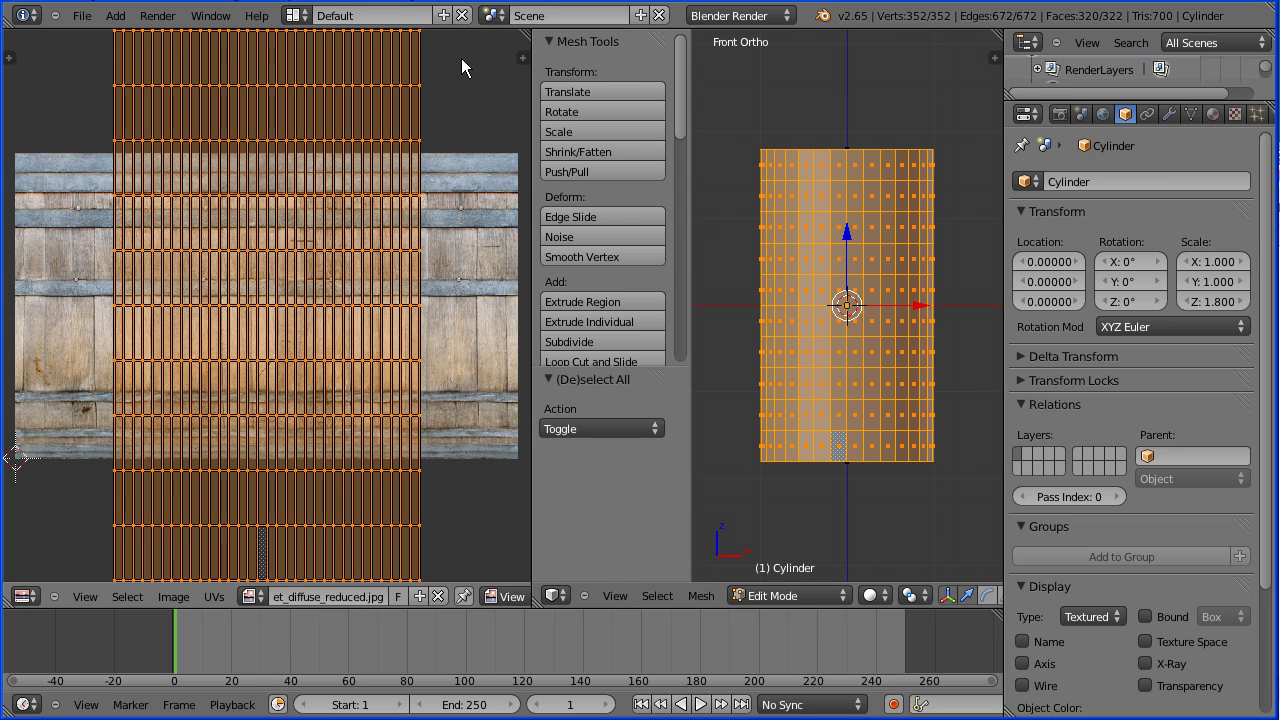
key(s)
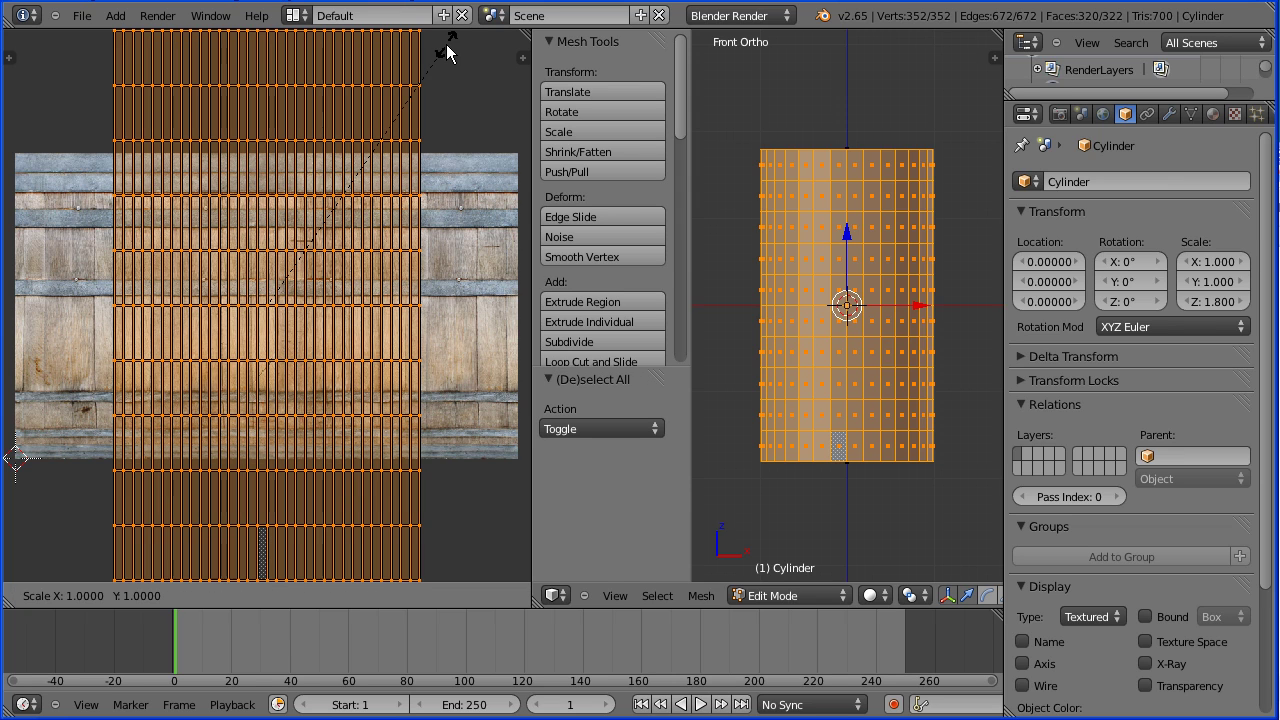
key(y)
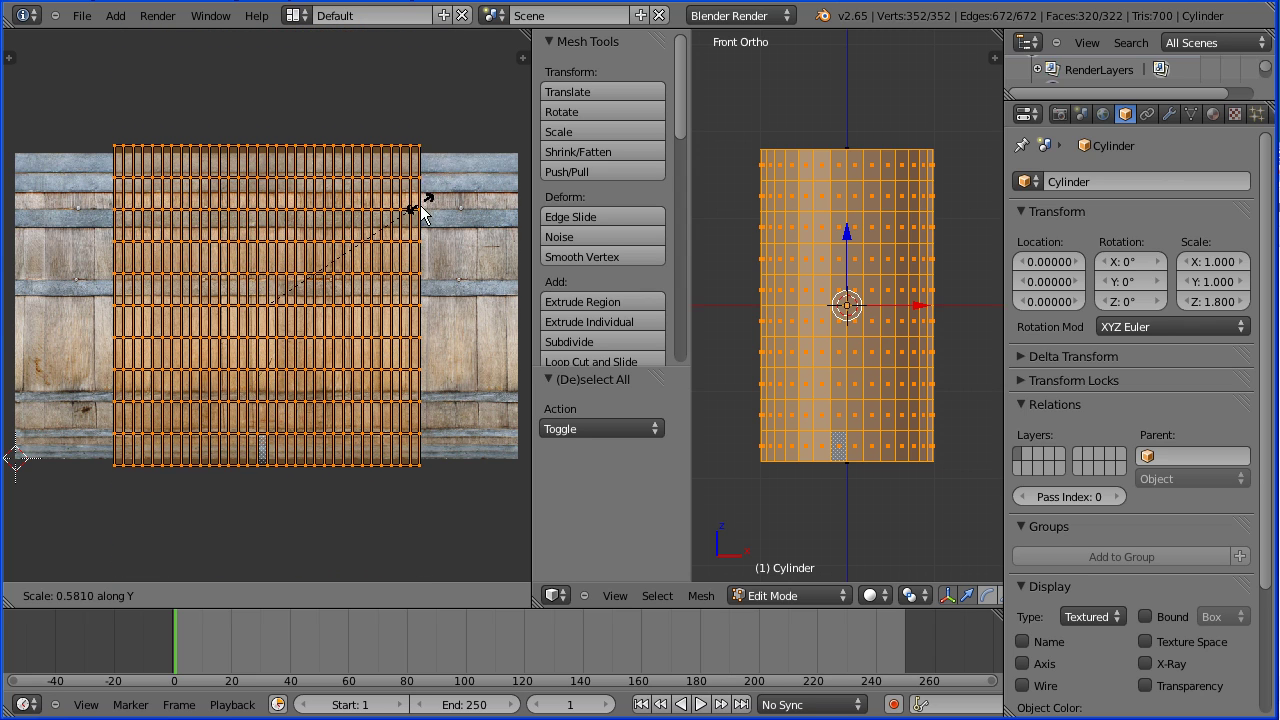
click(405, 208)
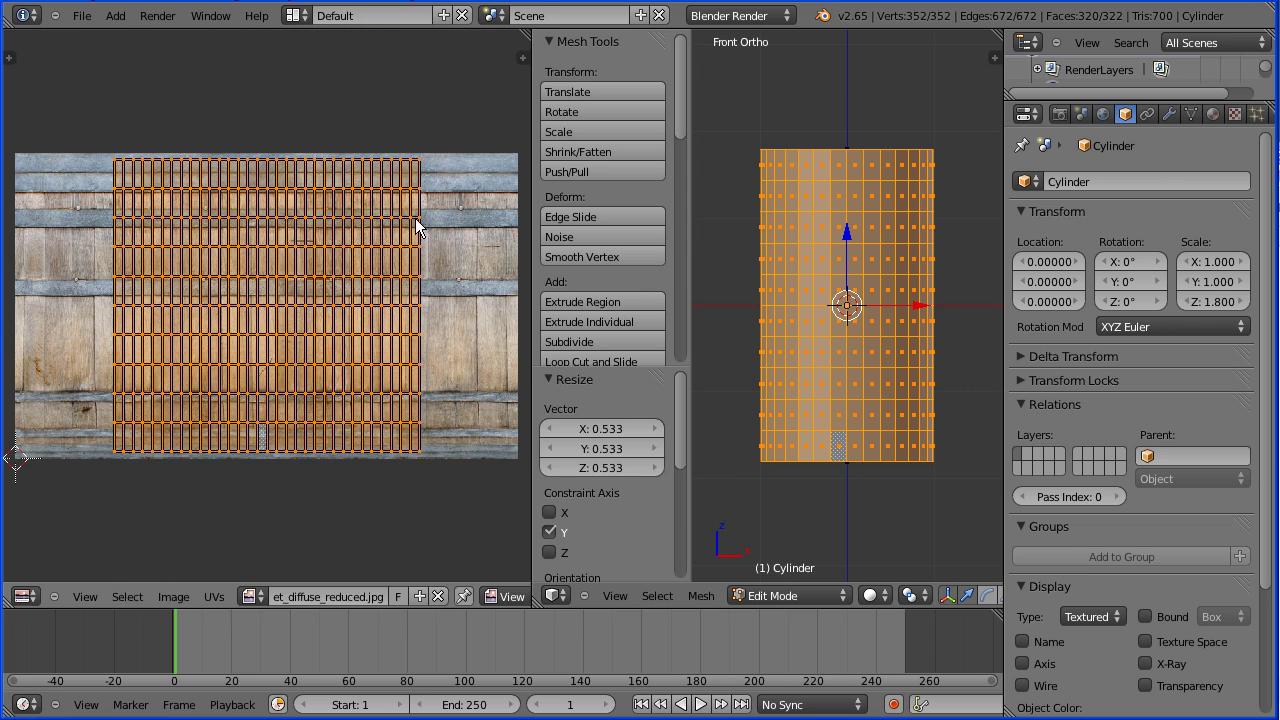
key(s)
key(x)
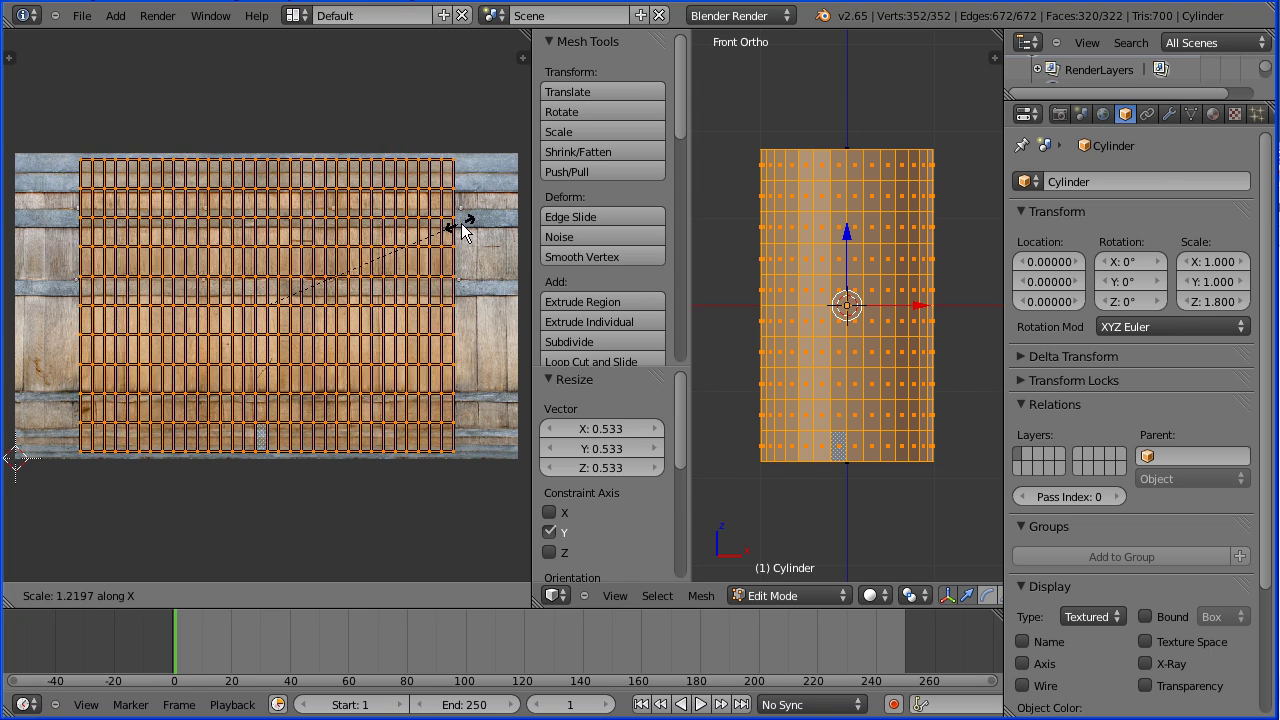
click(526, 220)
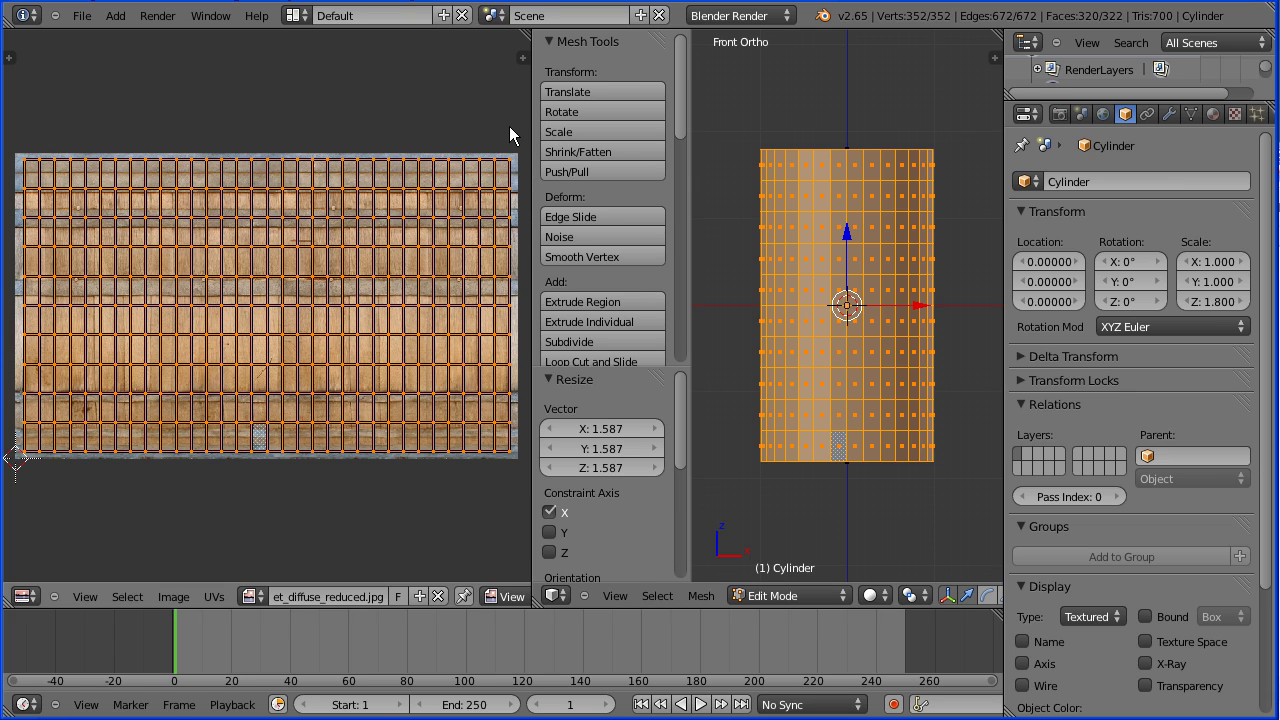
Zoom in and fine-scale the UVs on Y and X so their edges meet the image borders
middle_drag(513, 129, 282, 269)
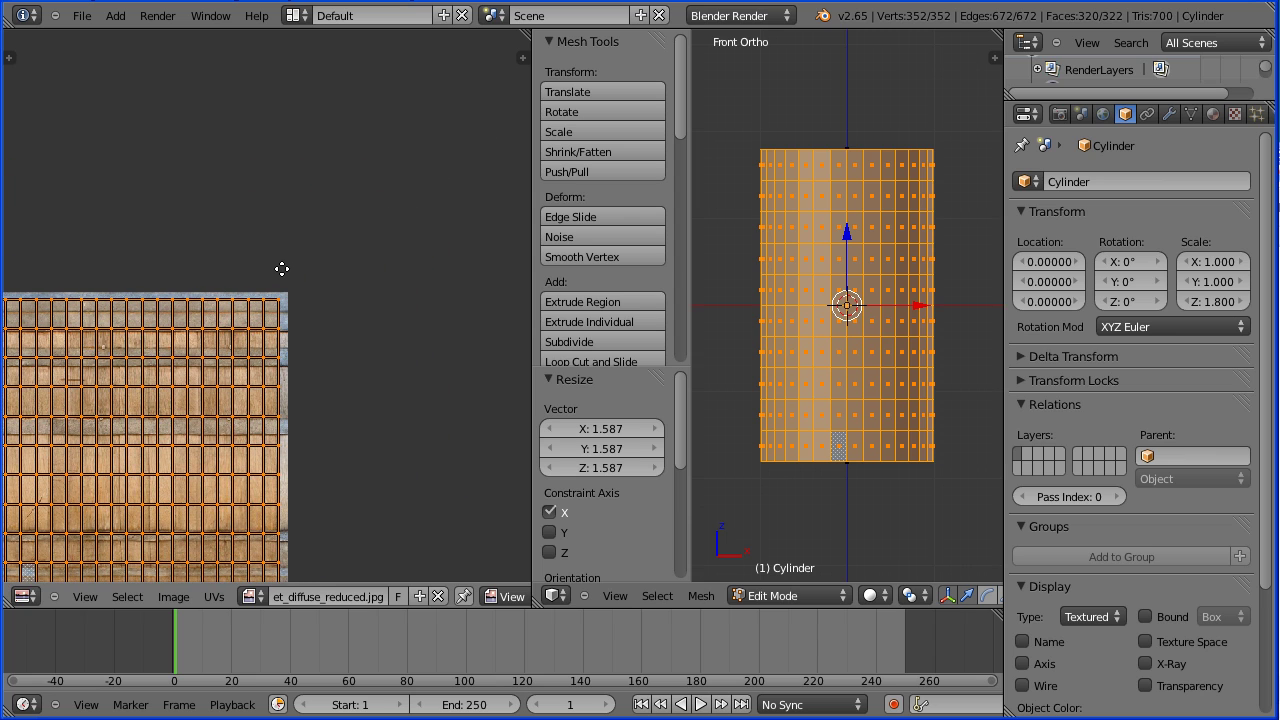
scroll(350, 365, up, 10)
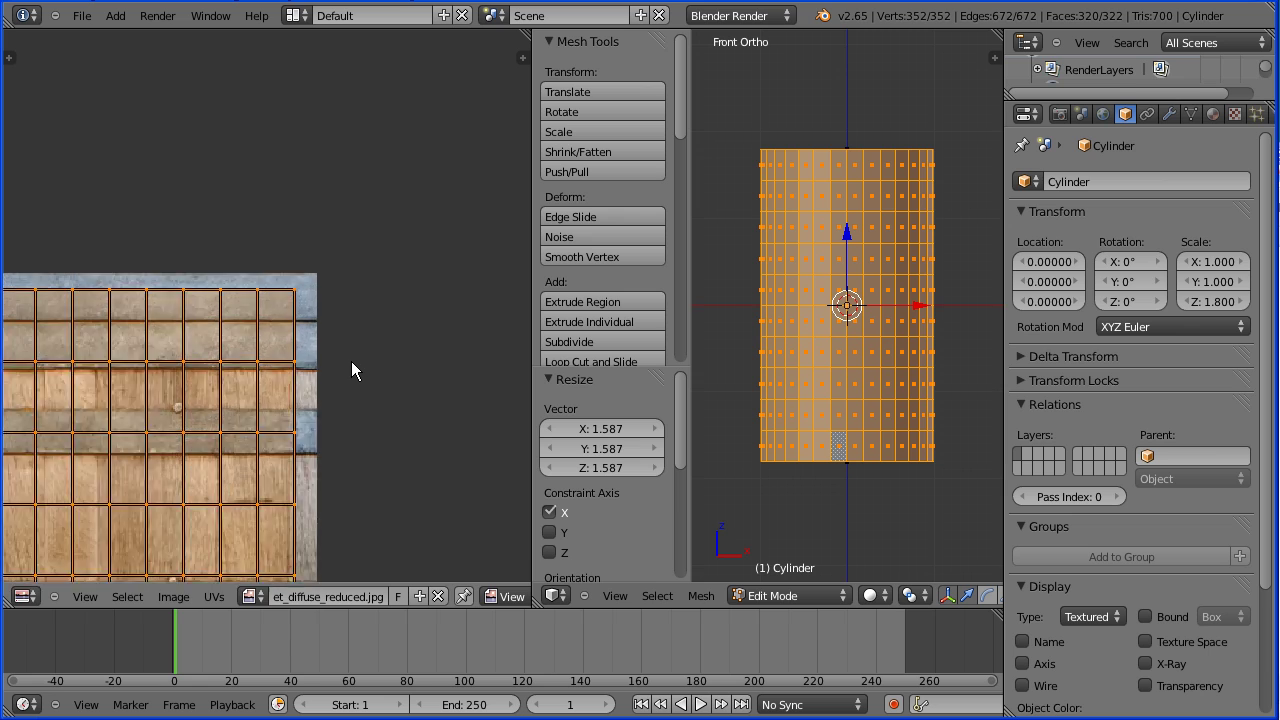
scroll(356, 359, up, 1)
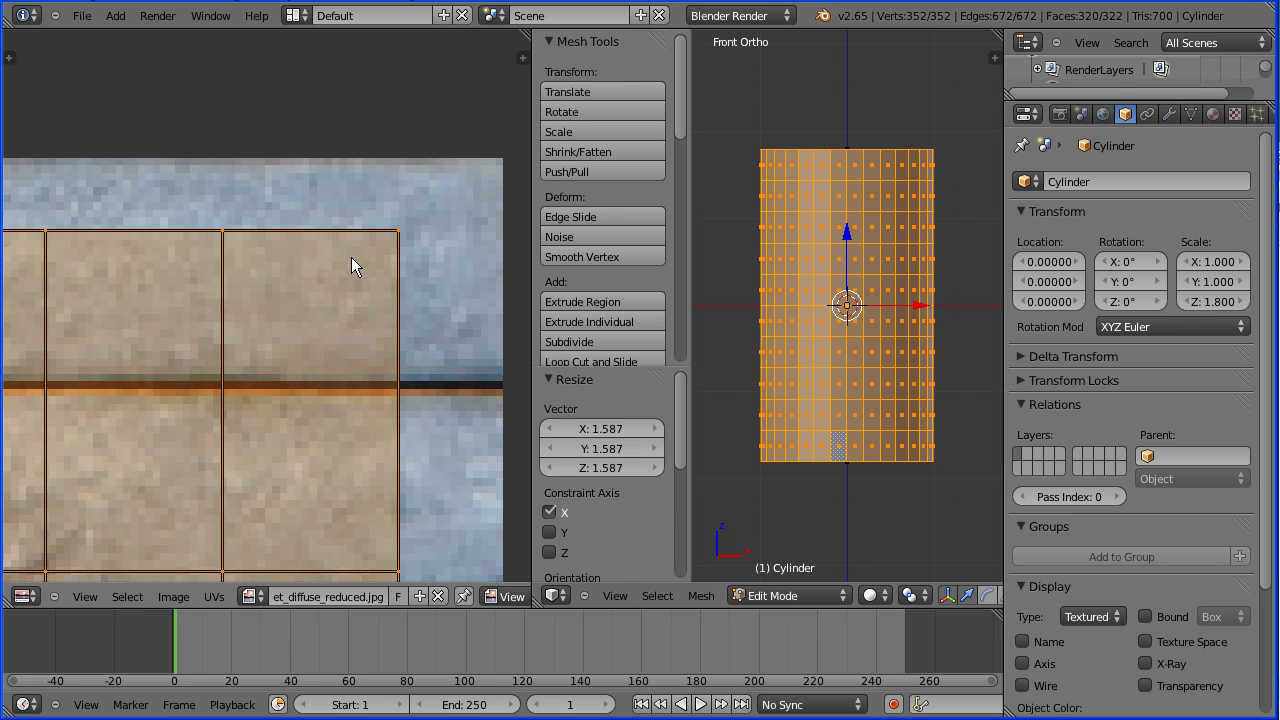
key(s)
key(y)
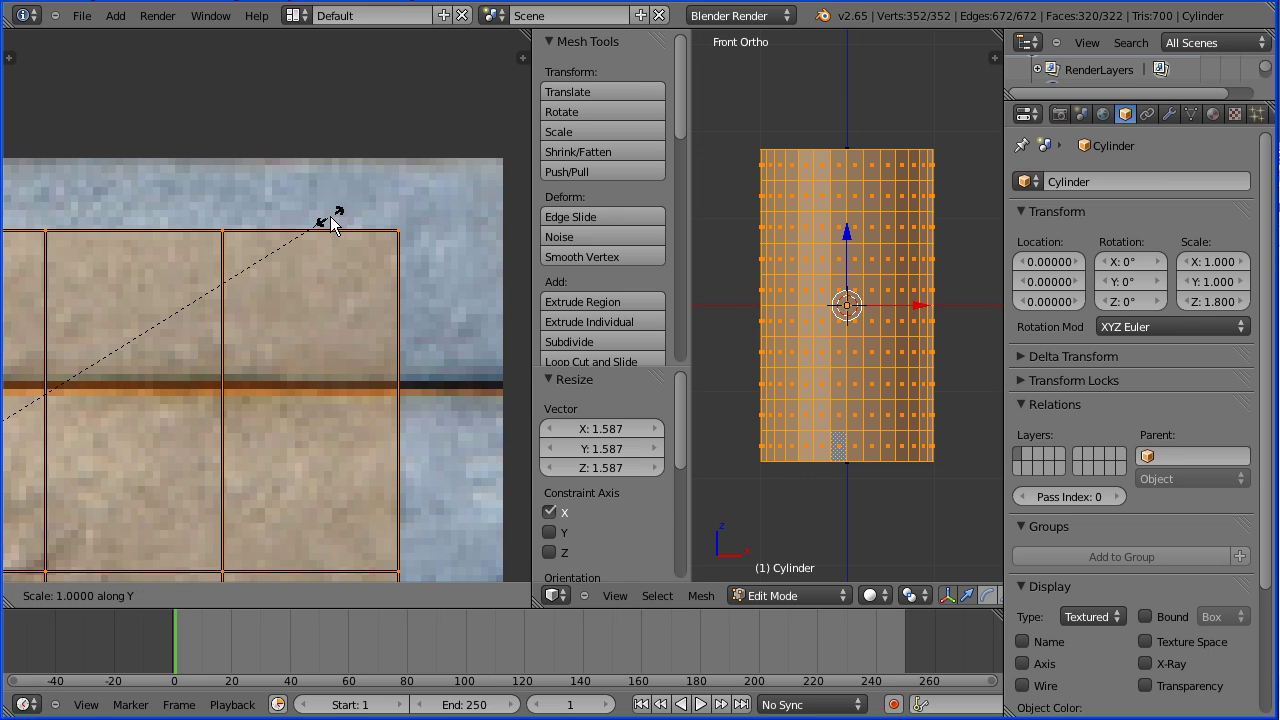
click(403, 78)
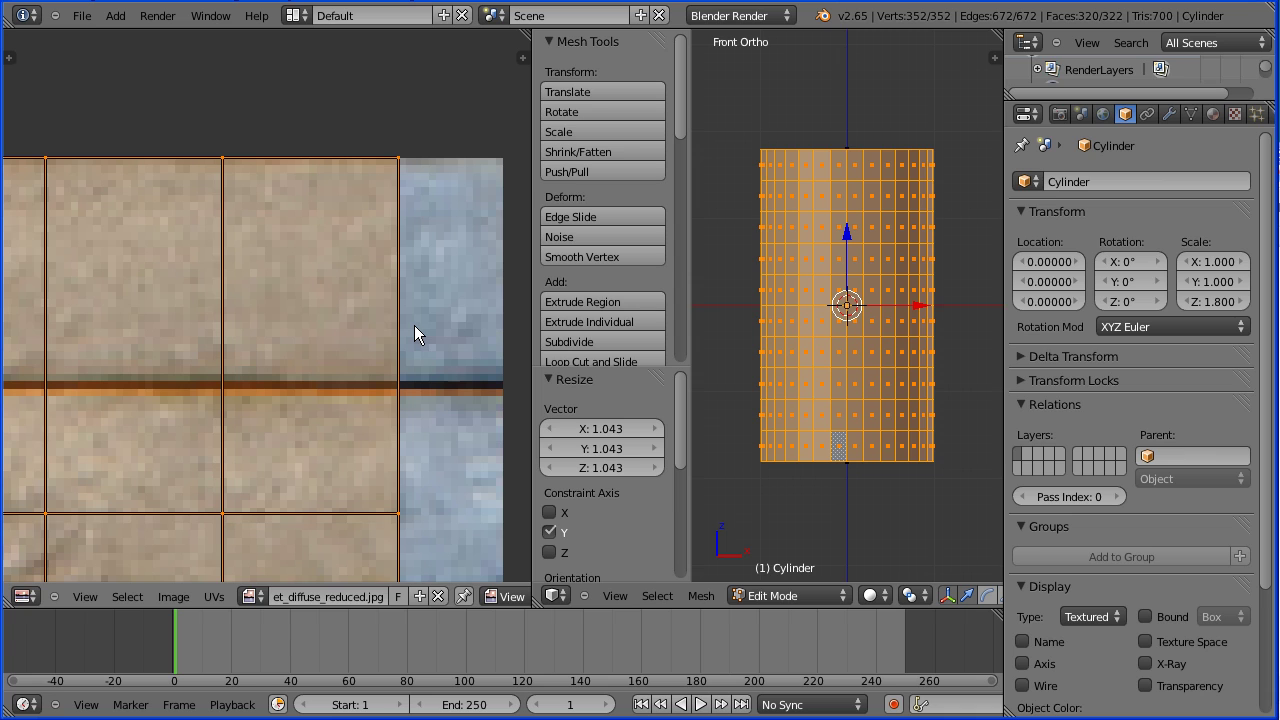
key(s)
key(x)
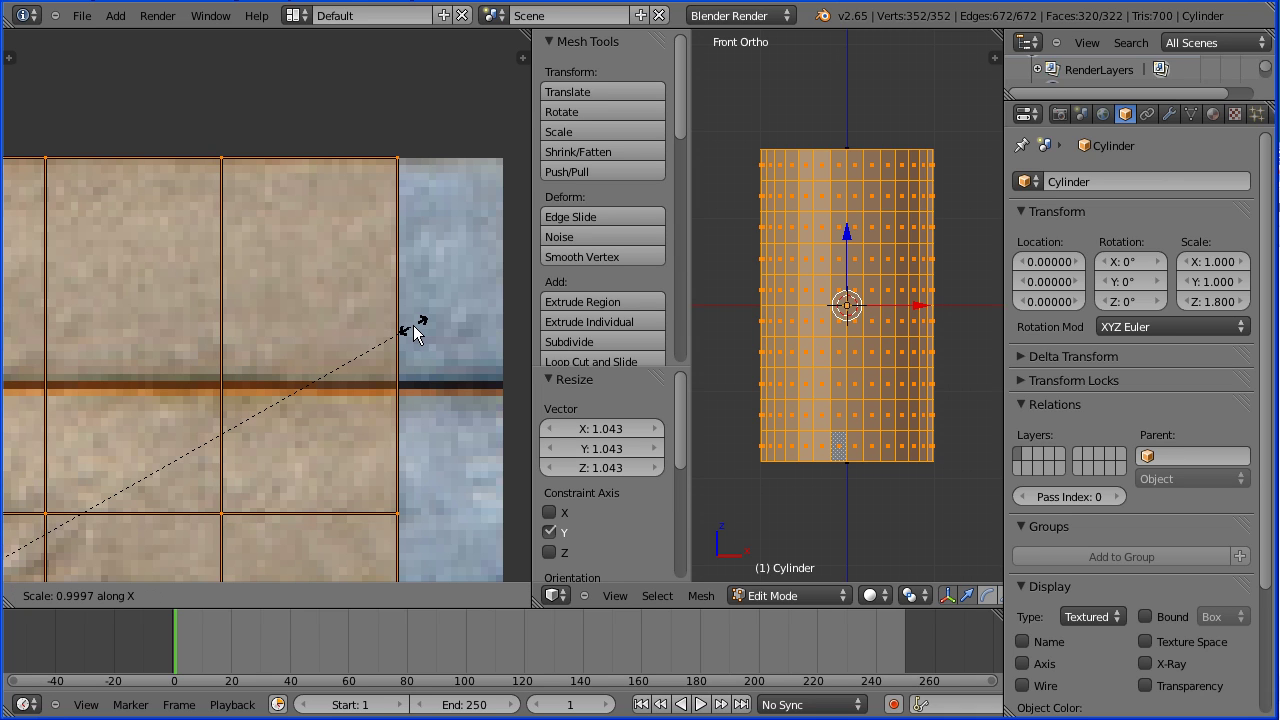
click(552, 326)
key(Tab)
key(Tab)
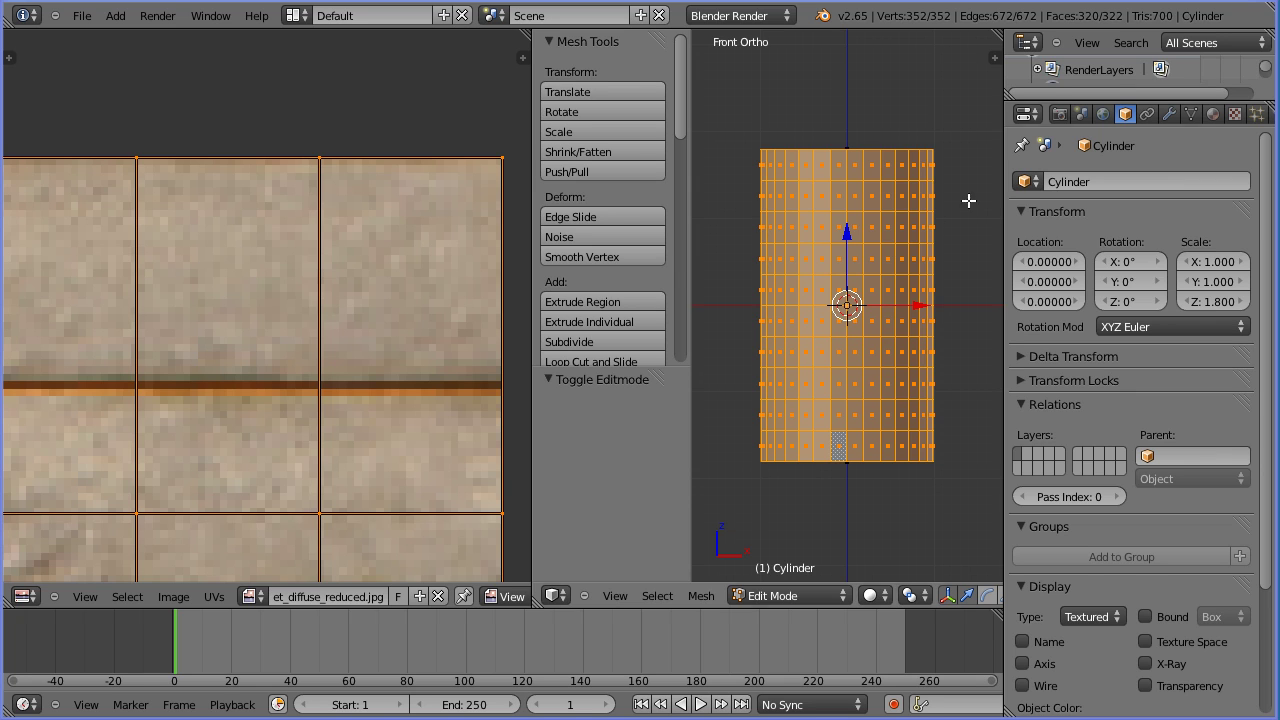
Create a new material named barrelSide and assign it to the selected faces
click(1215, 114)
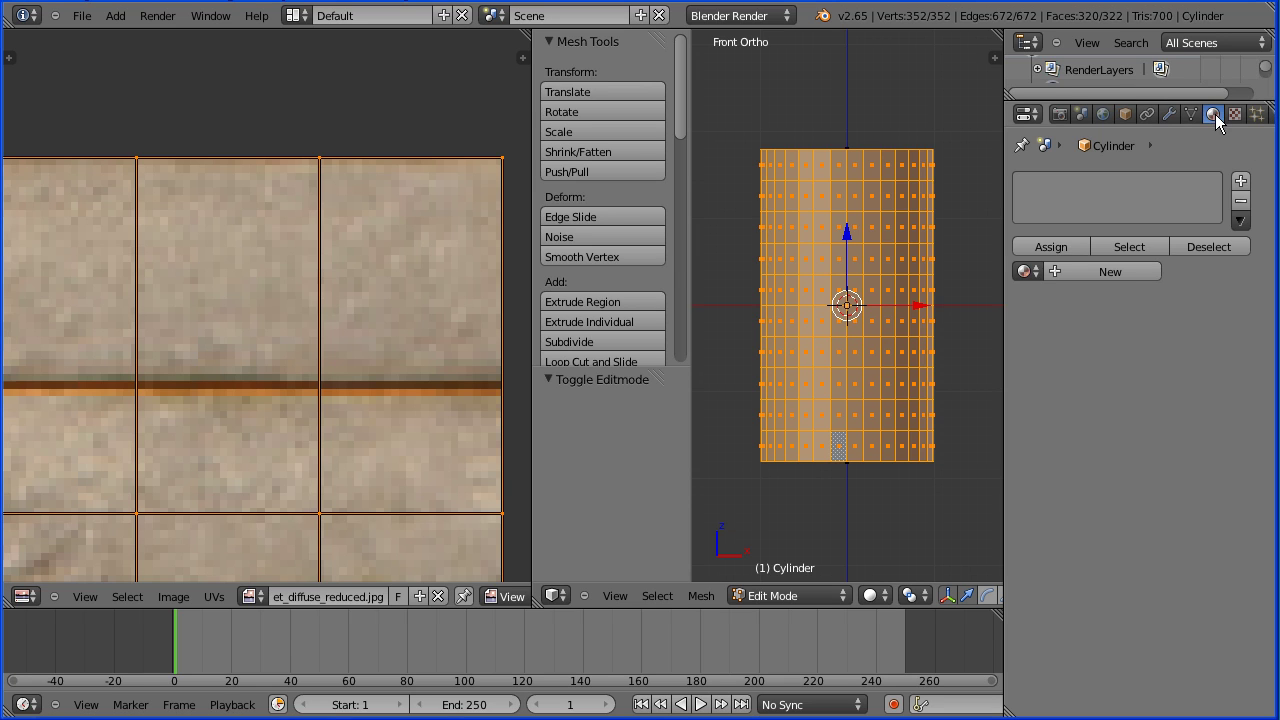
click(1065, 273)
click(1053, 271)
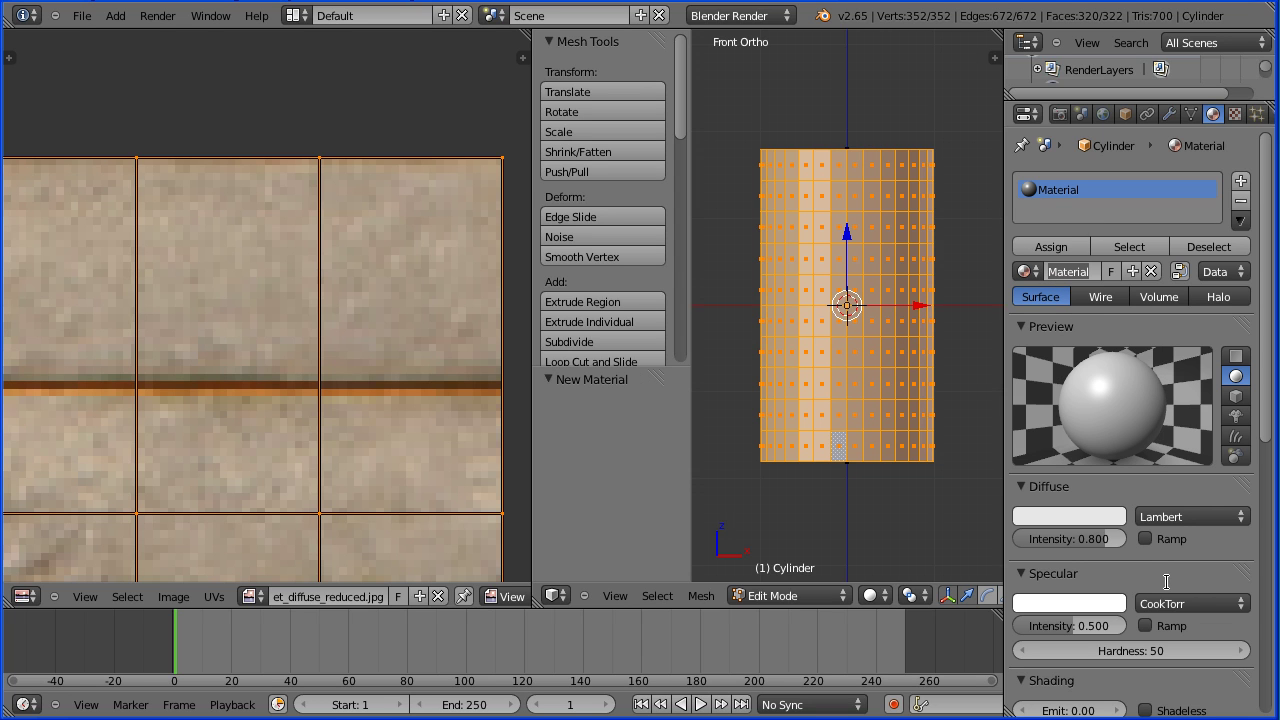
text(barrelSide)
key(Return)
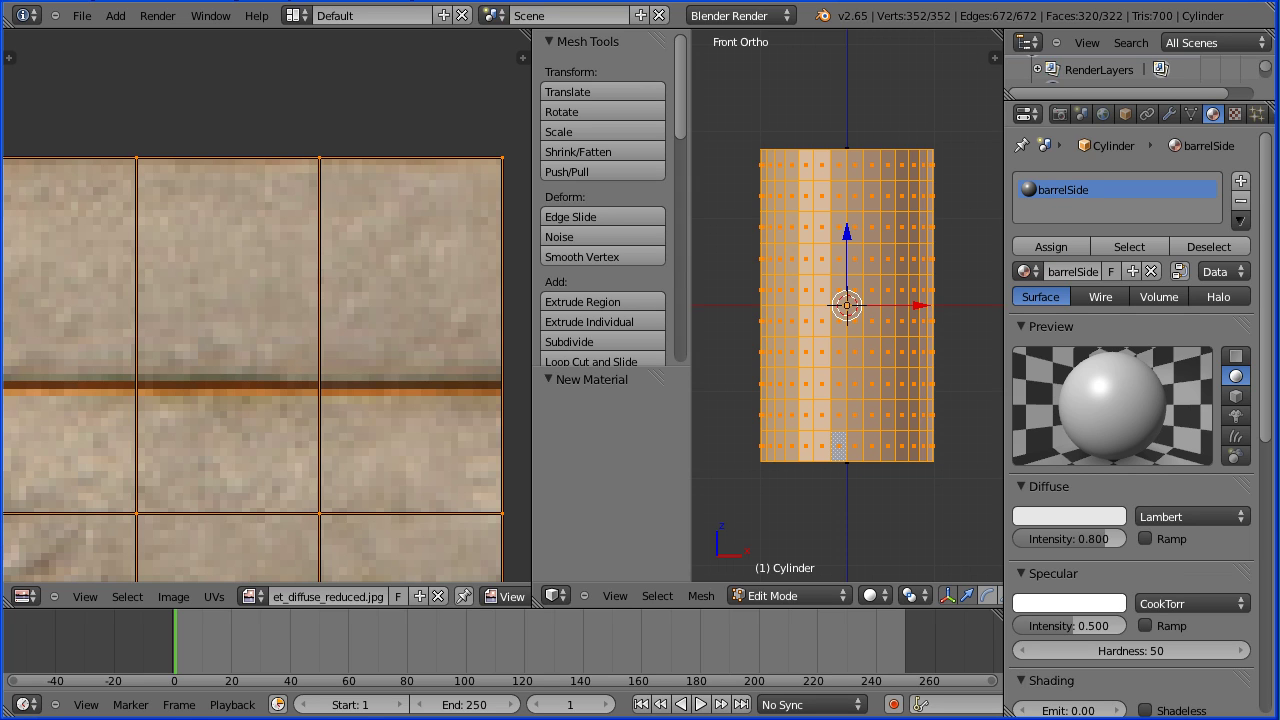
click(1064, 246)
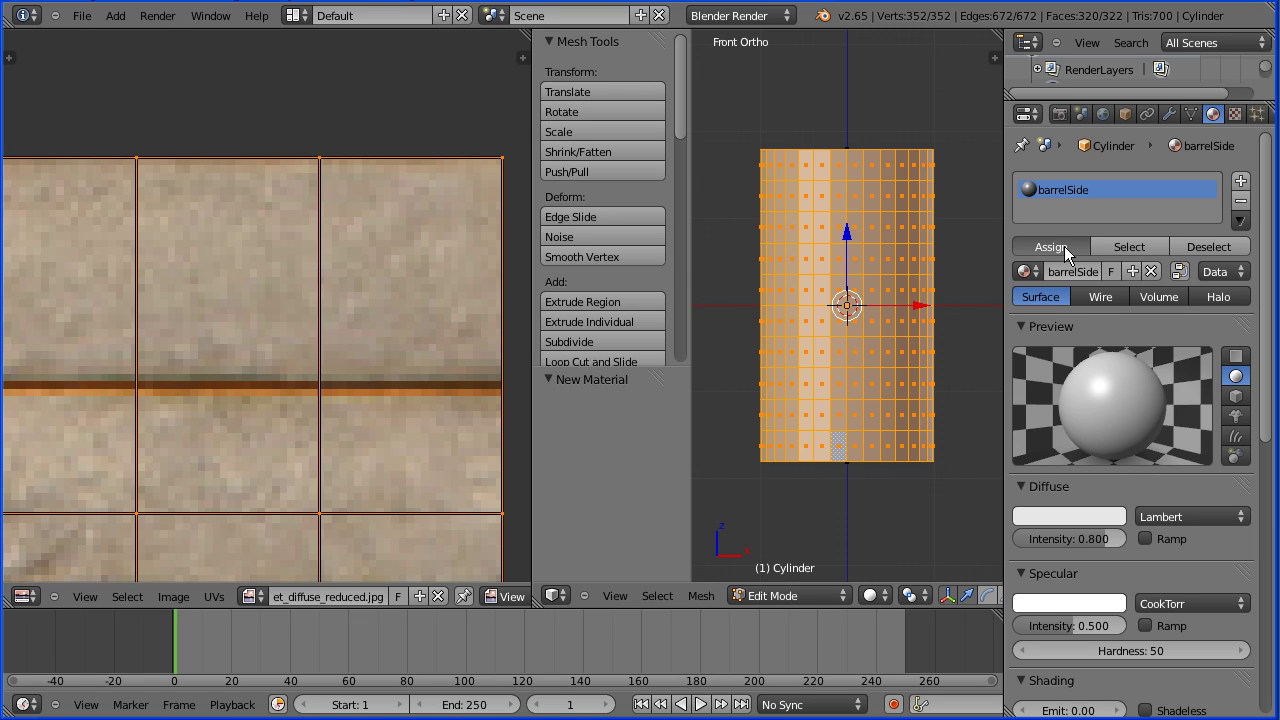
Add an Image or Movie texture named barrelSide that uses the loaded barrel diffuse image
click(1237, 117)
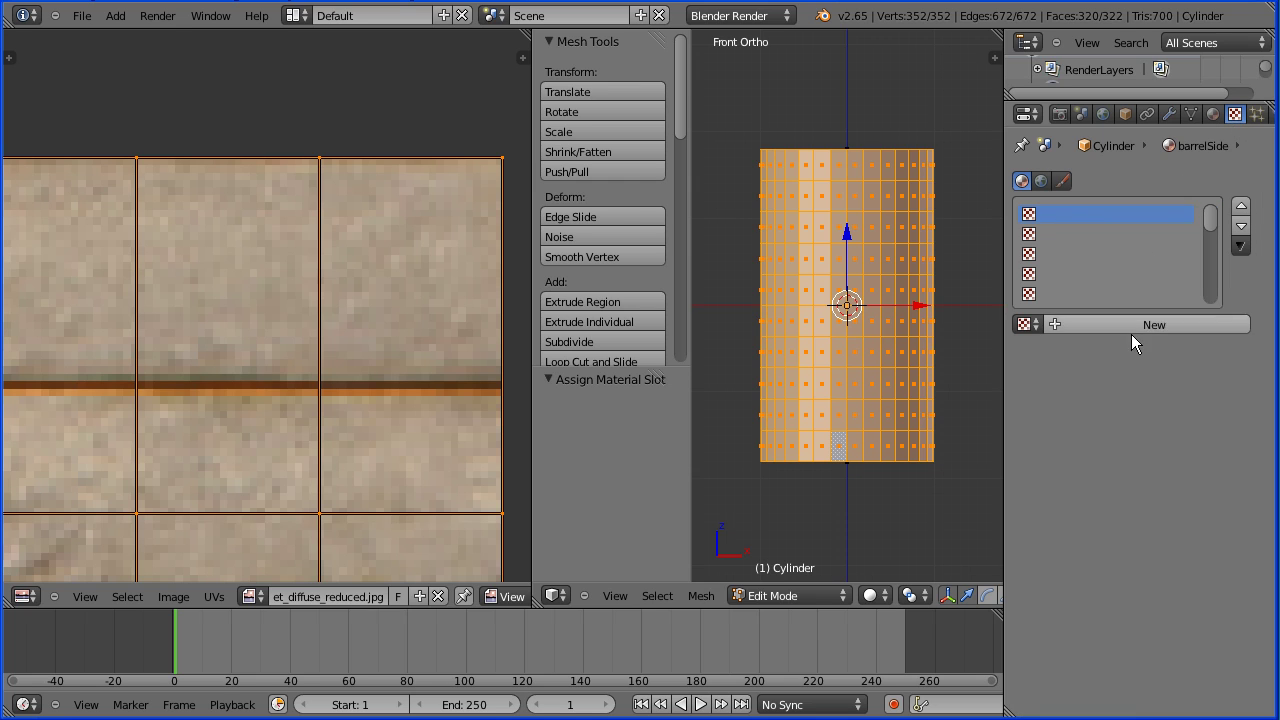
click(1057, 321)
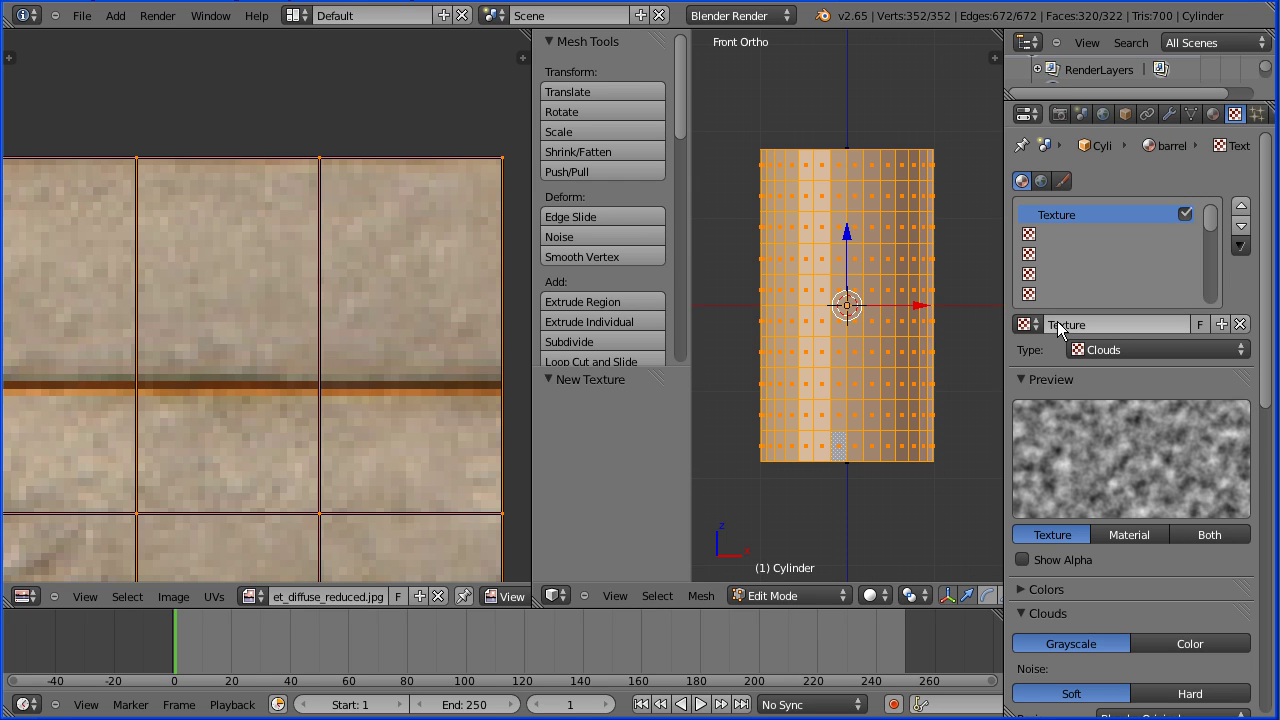
click(1057, 321)
text(barrel)
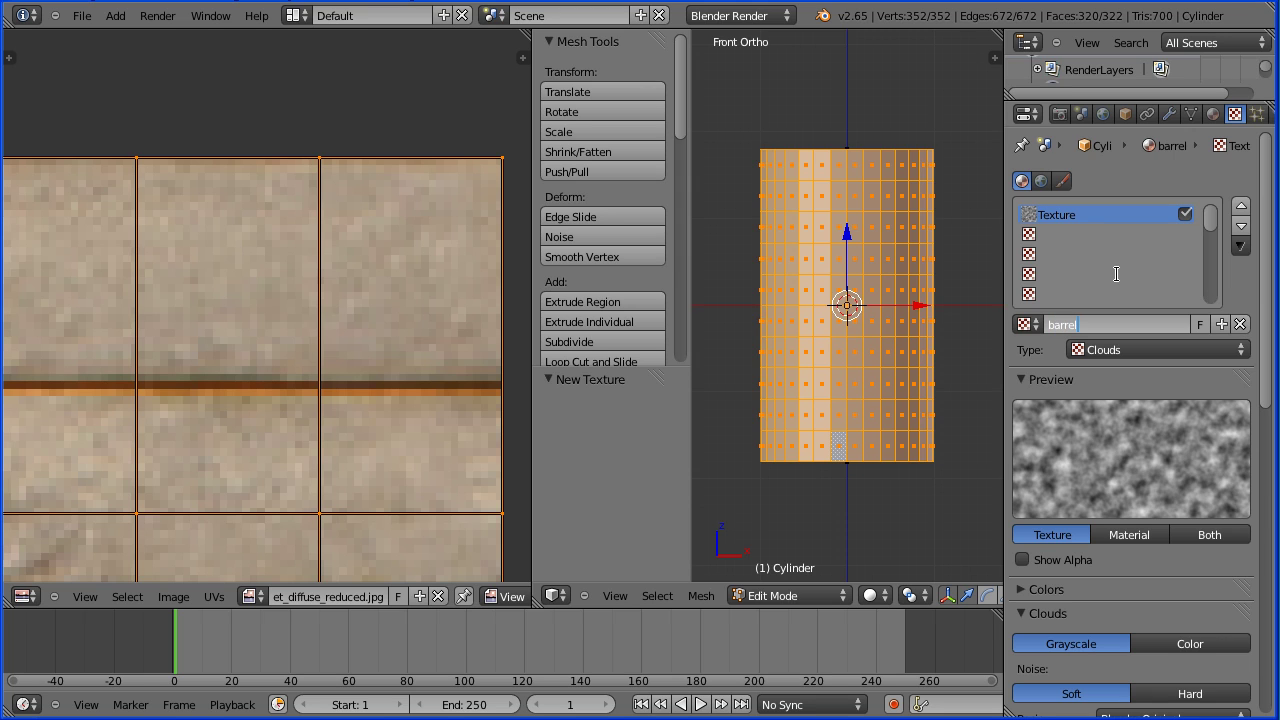
text(Side)
key(Return)
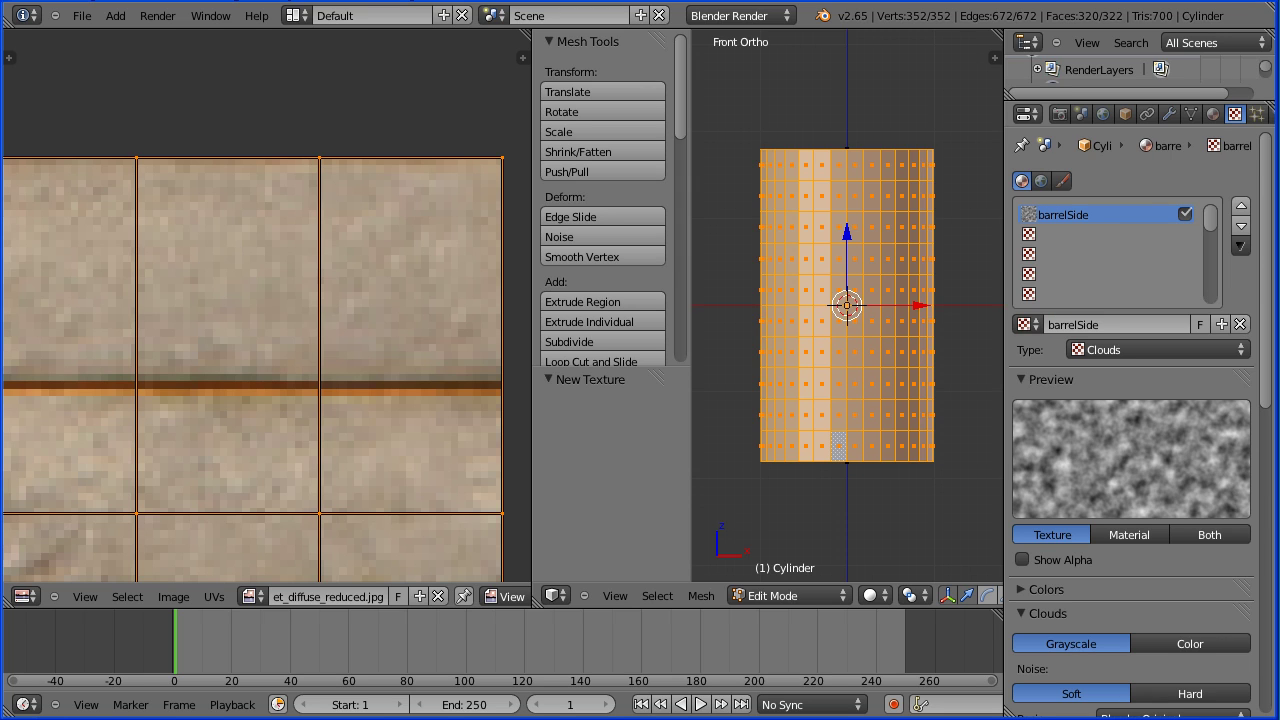
click(1084, 350)
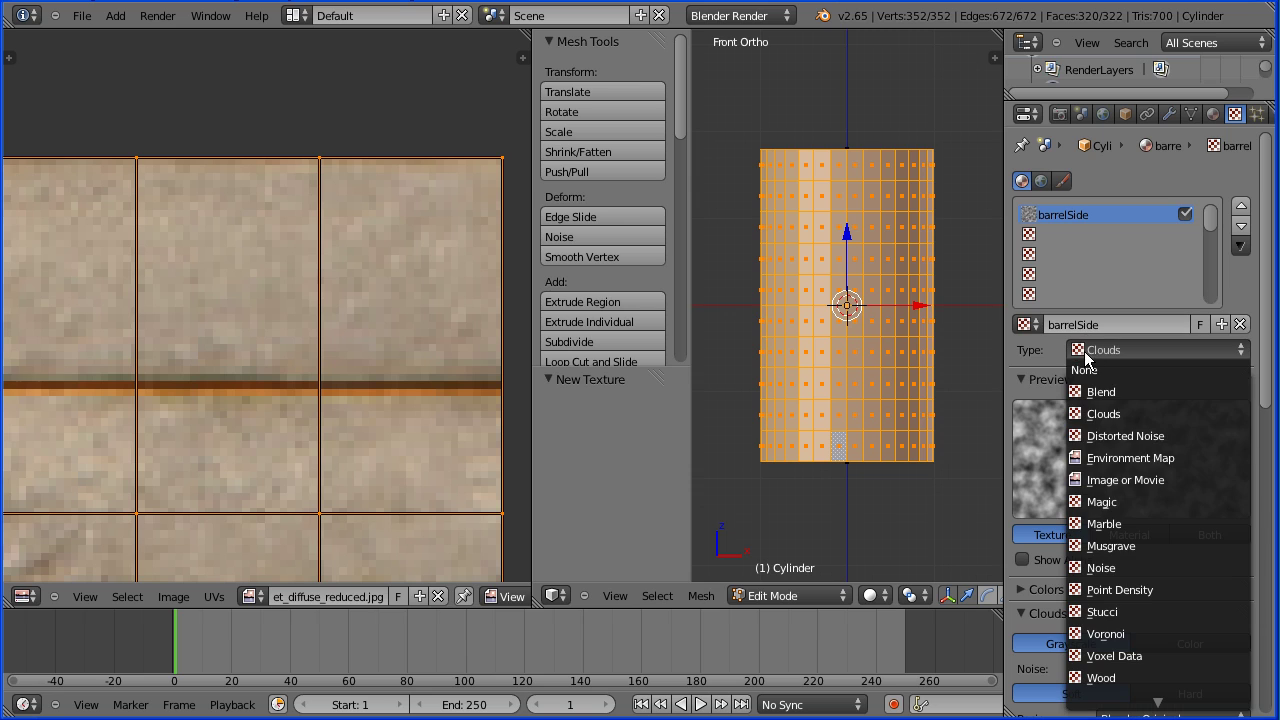
click(1179, 480)
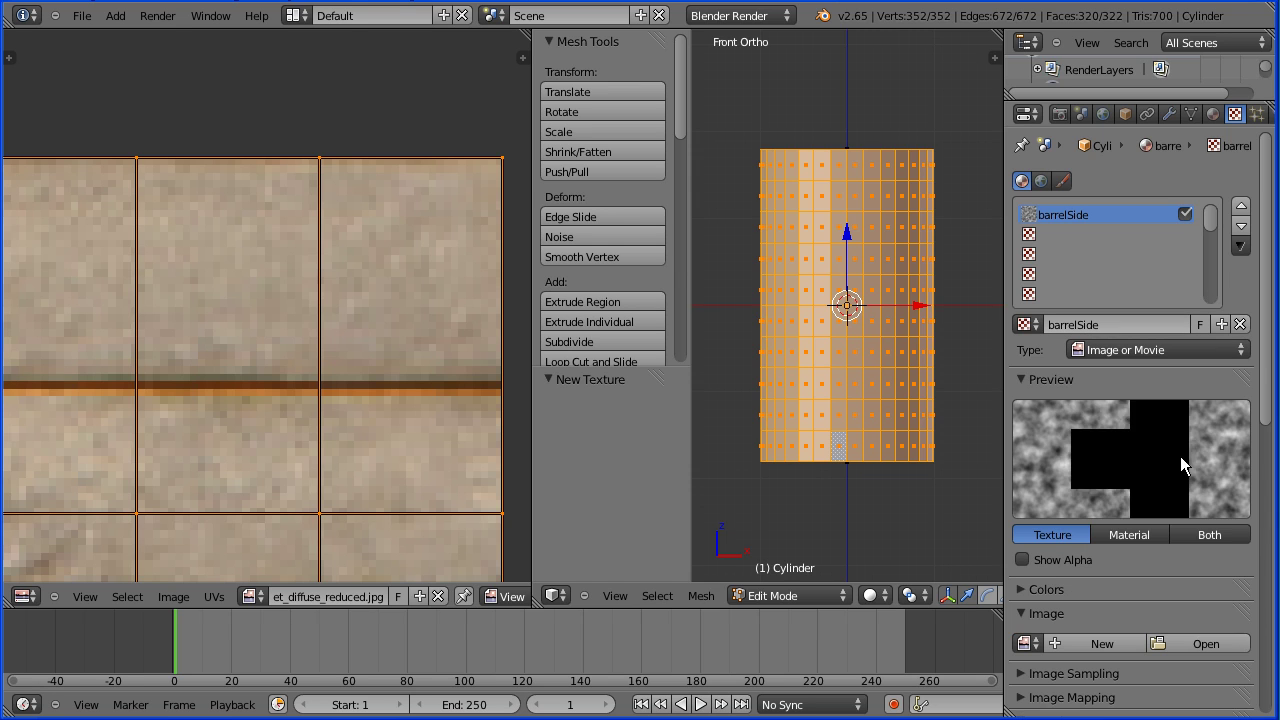
click(1026, 646)
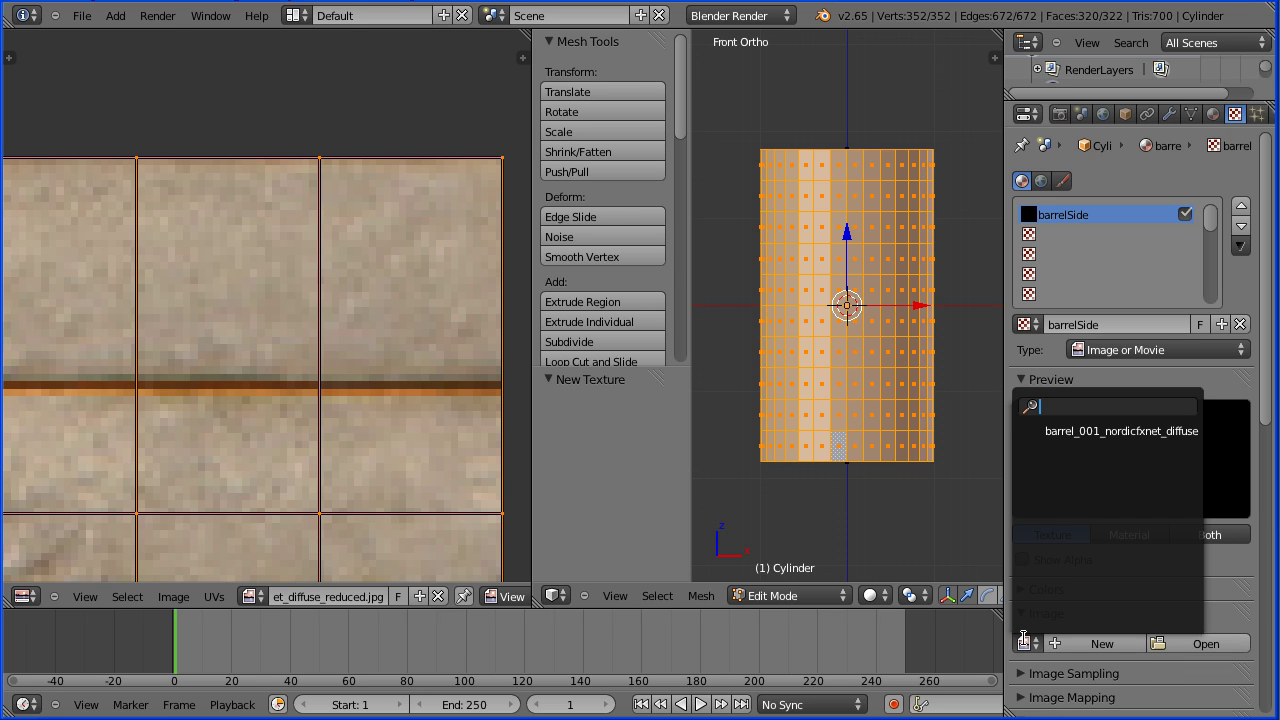
click(1142, 430)
drag(1266, 372, 1272, 558)
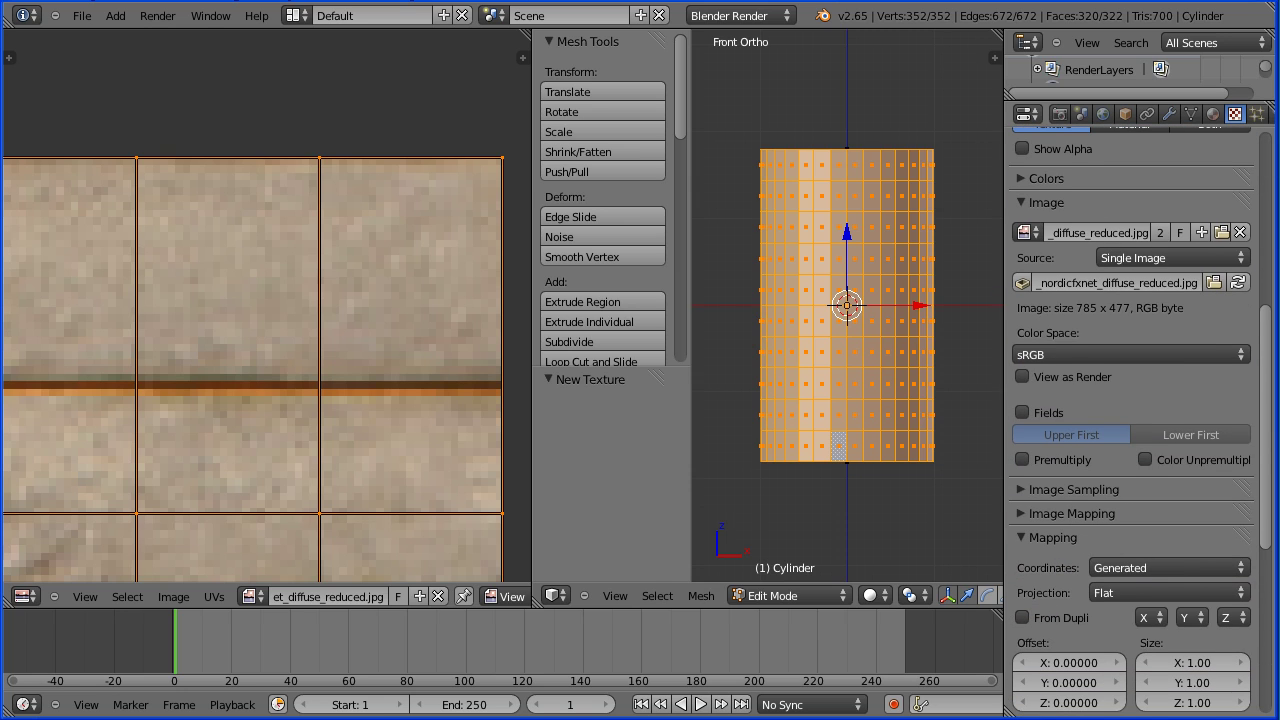
Pack the barrelSide image, map it with UV coordinates, and show Texture shading in Object Mode
click(1023, 283)
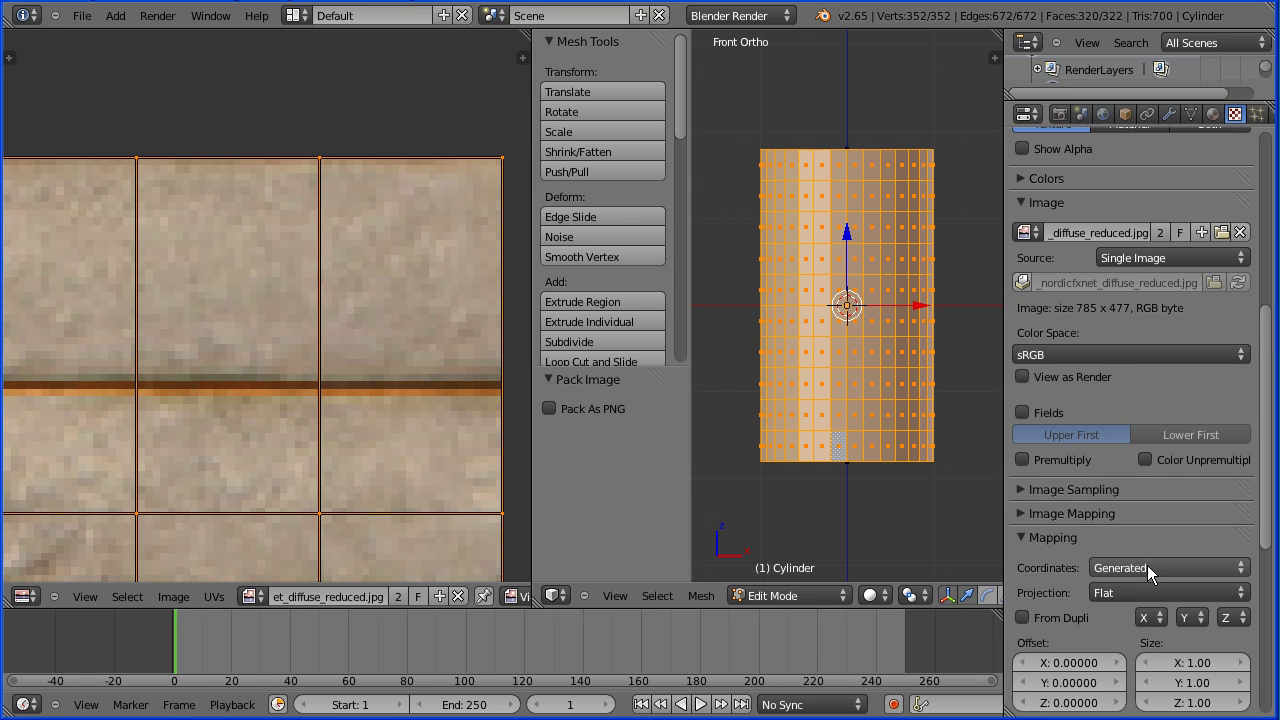
click(1133, 568)
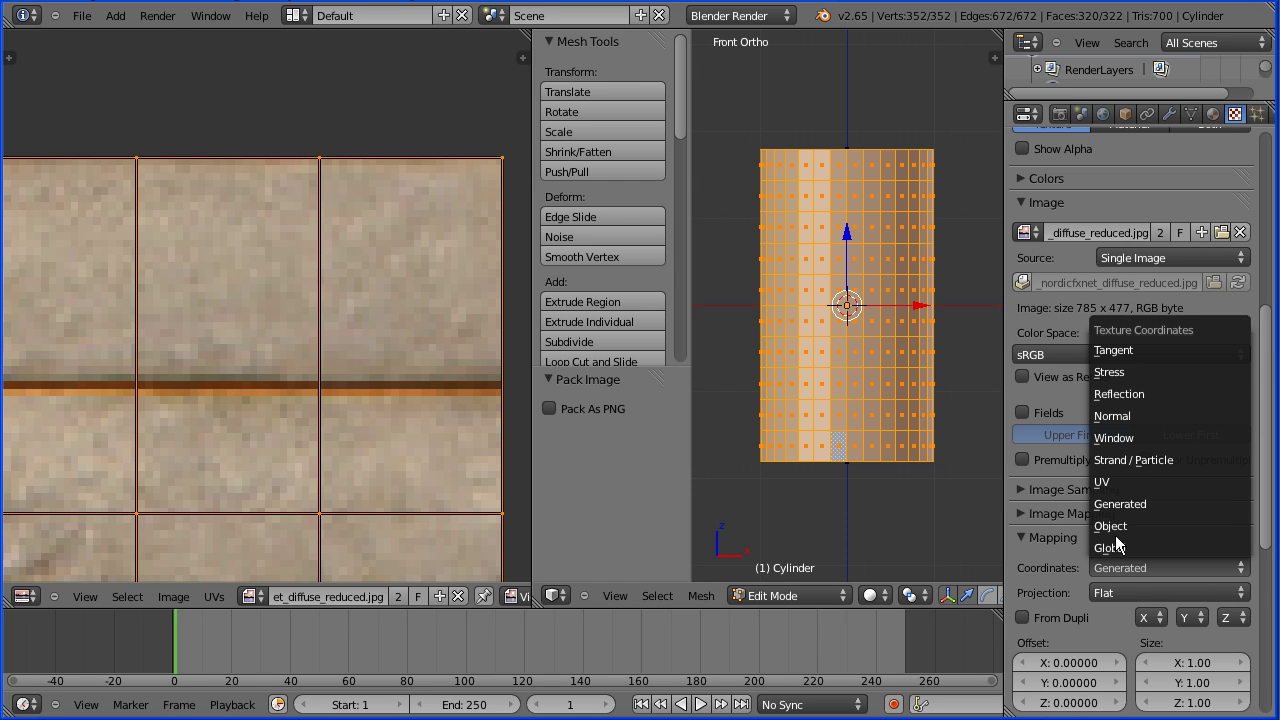
click(1166, 482)
key(Tab)
key(Tab)
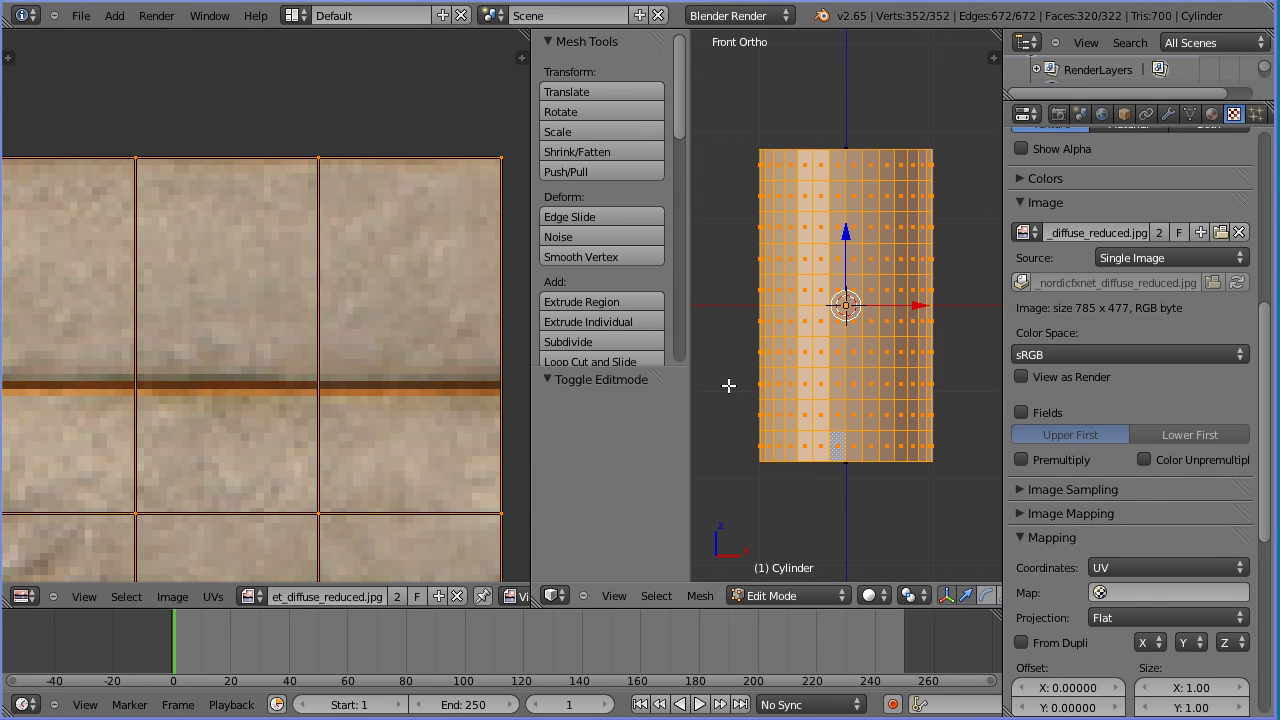
click(880, 598)
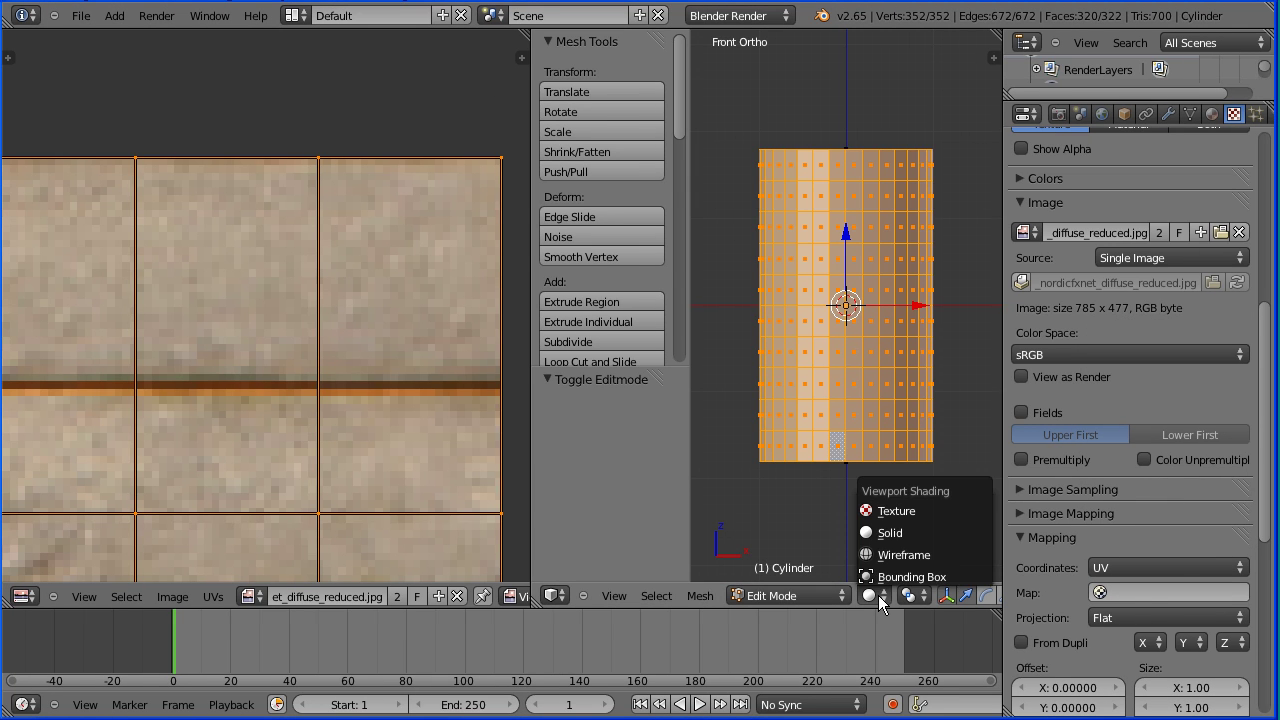
click(929, 510)
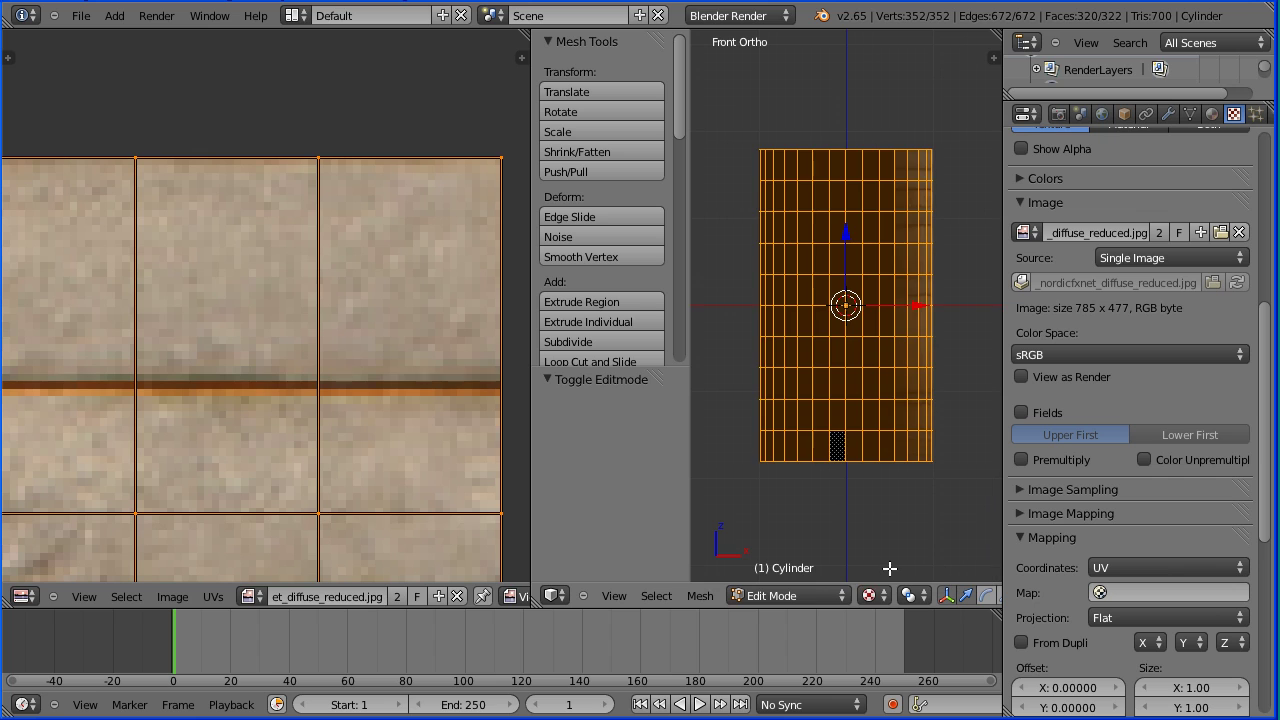
click(805, 592)
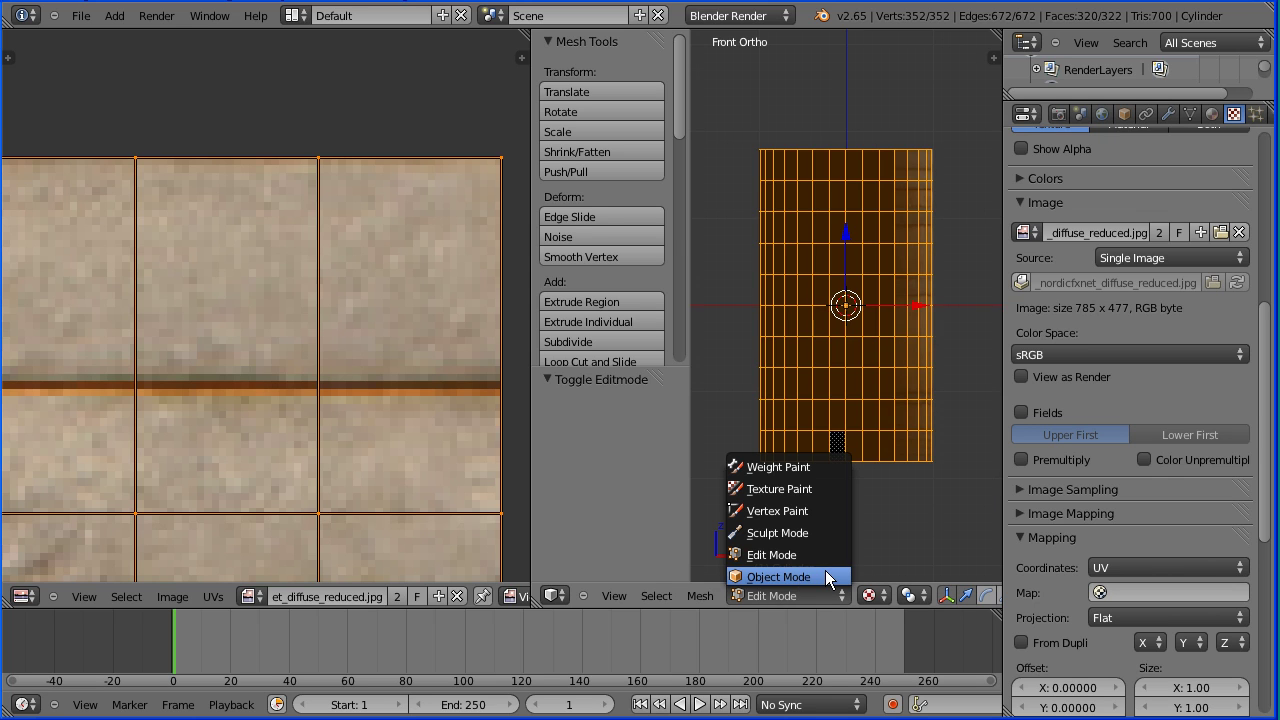
click(800, 577)
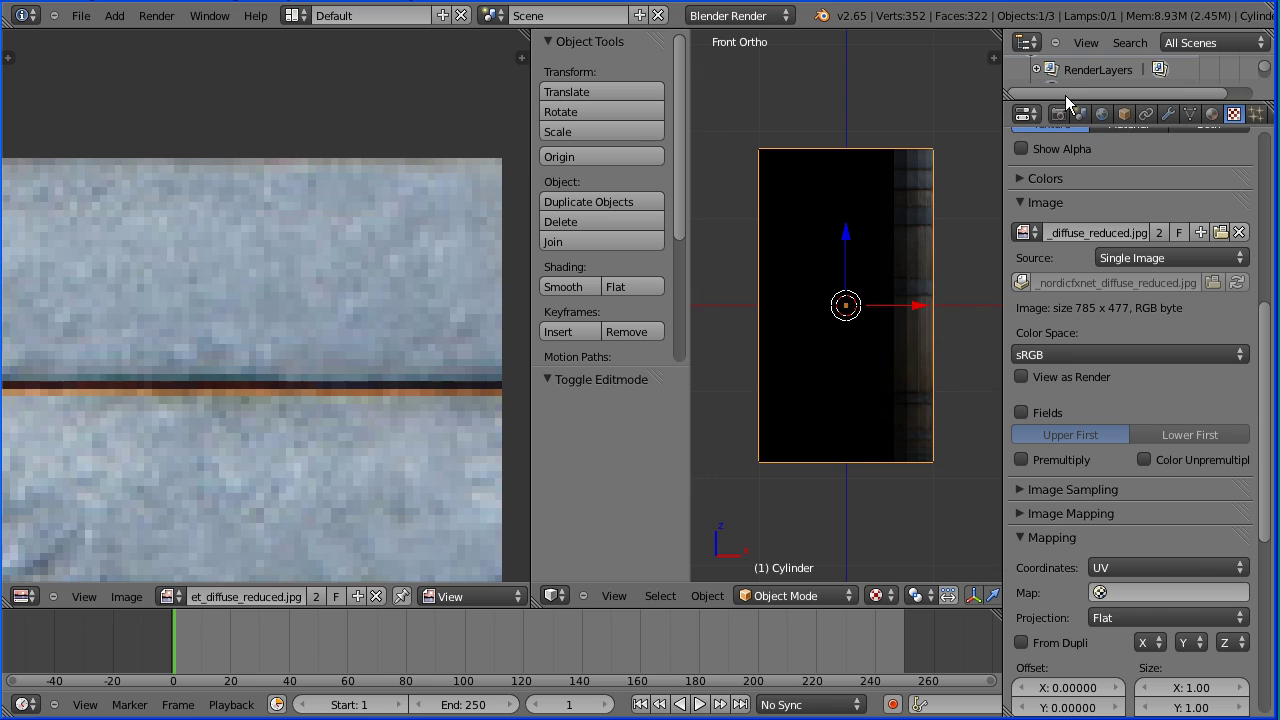
Delete the Lamp object from the scene
drag(1065, 99, 1049, 212)
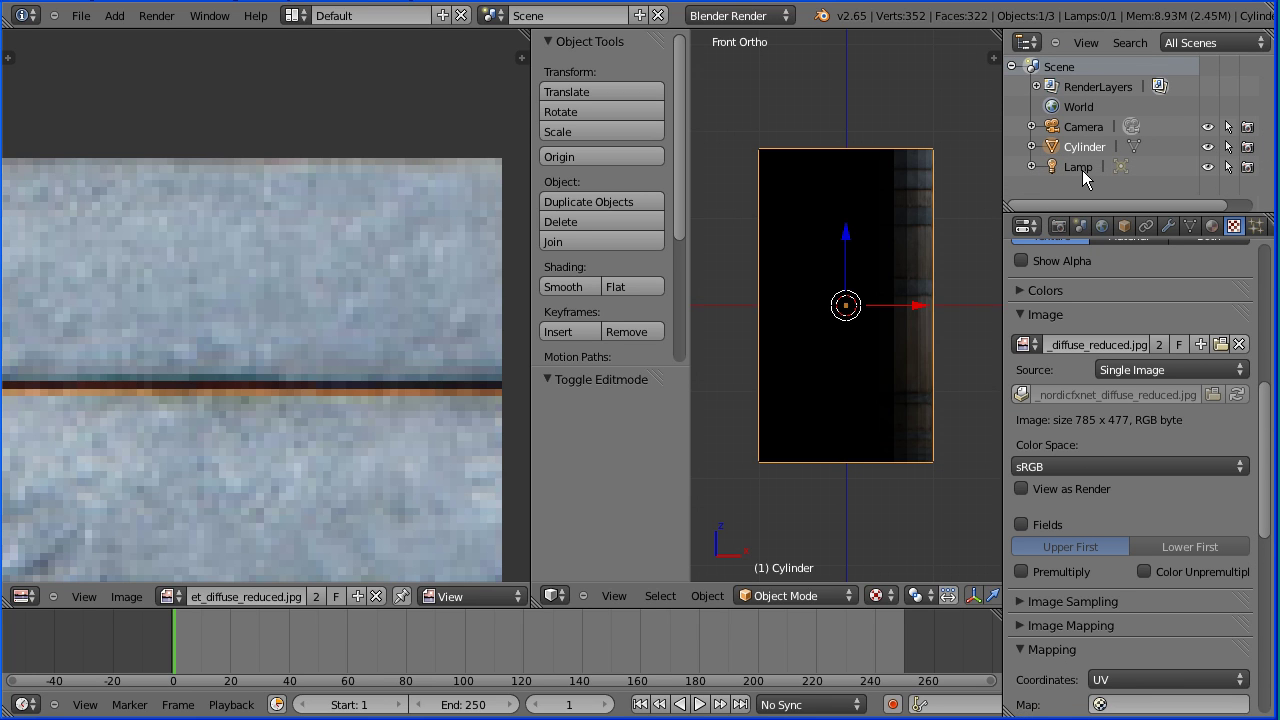
click(1080, 168)
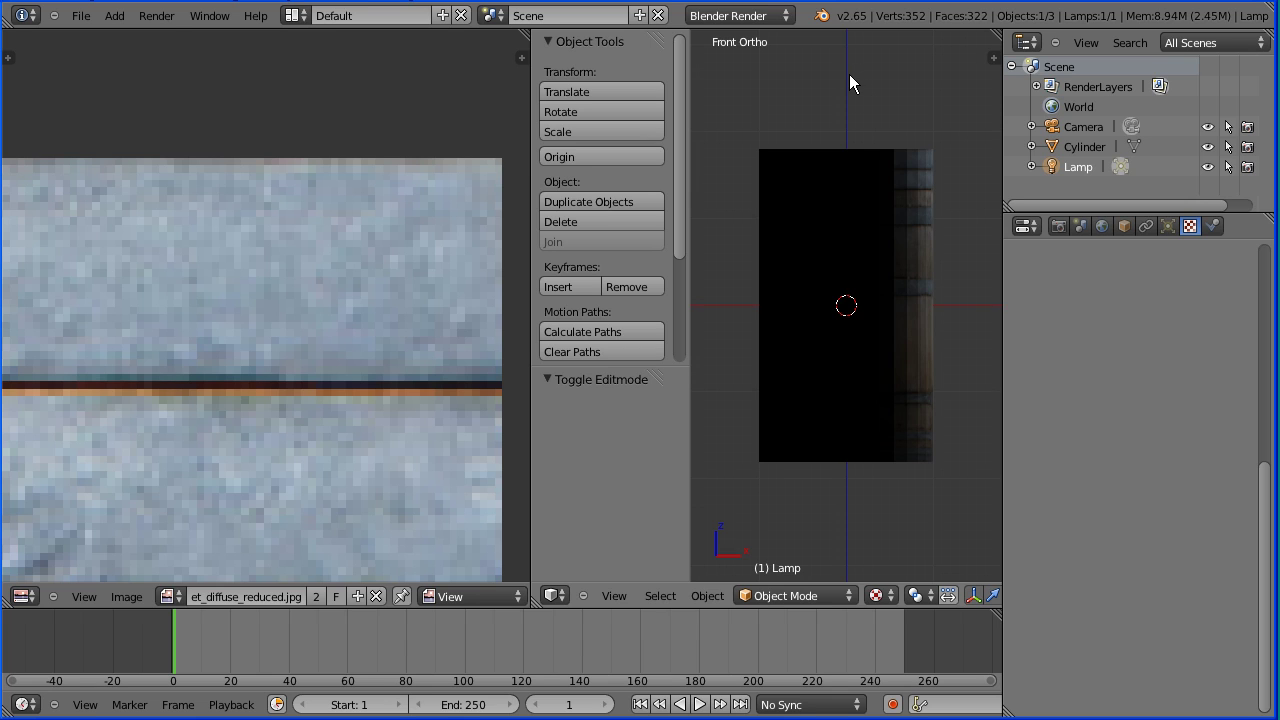
key(x)
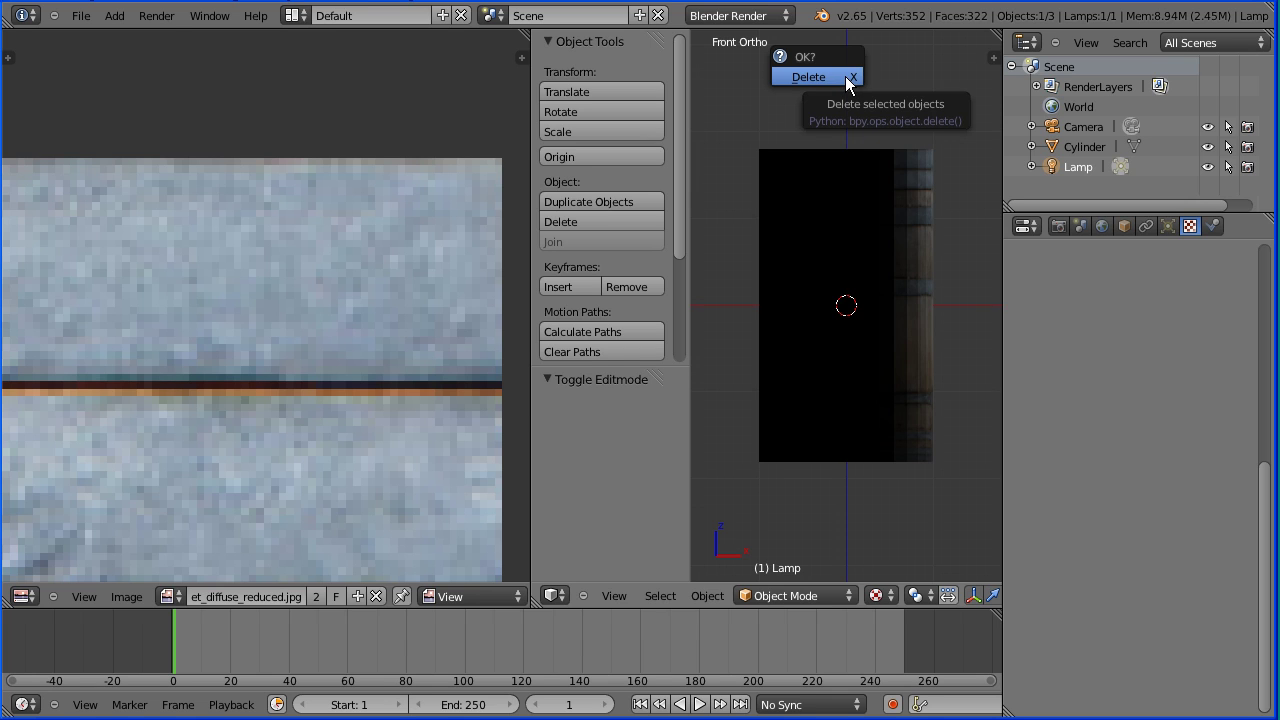
click(848, 78)
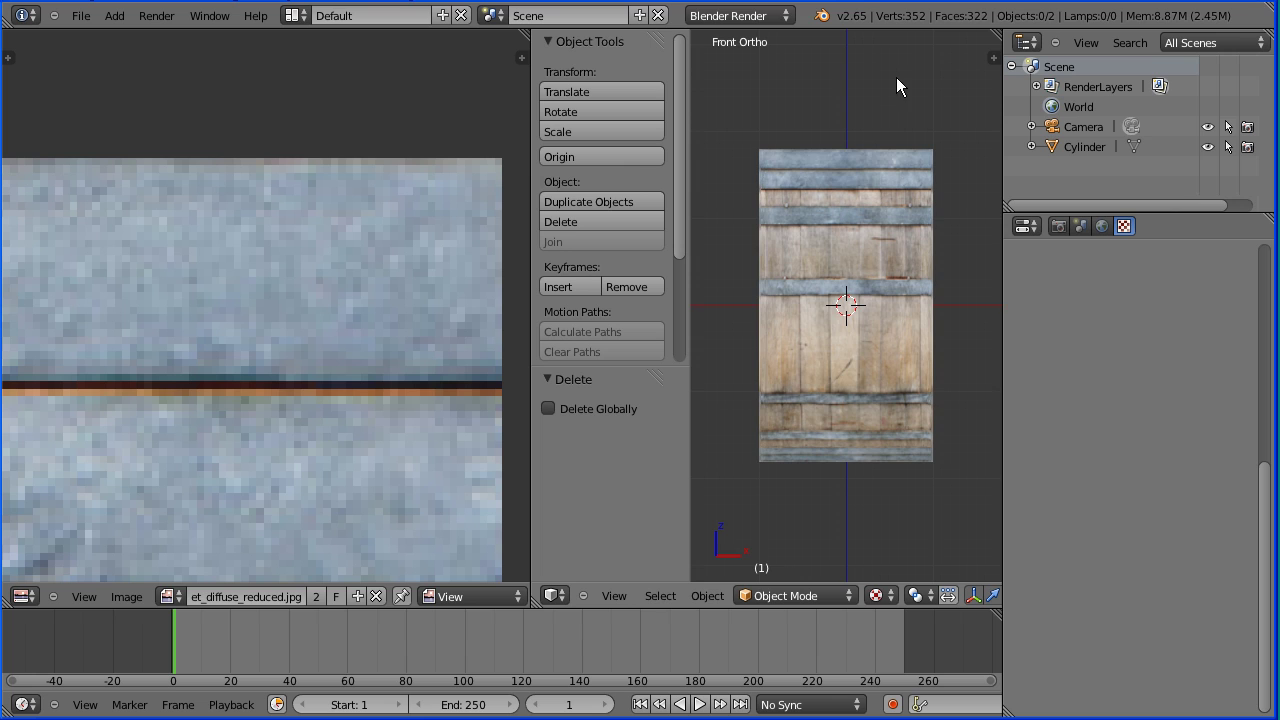
middle_drag(899, 84, 829, 114)
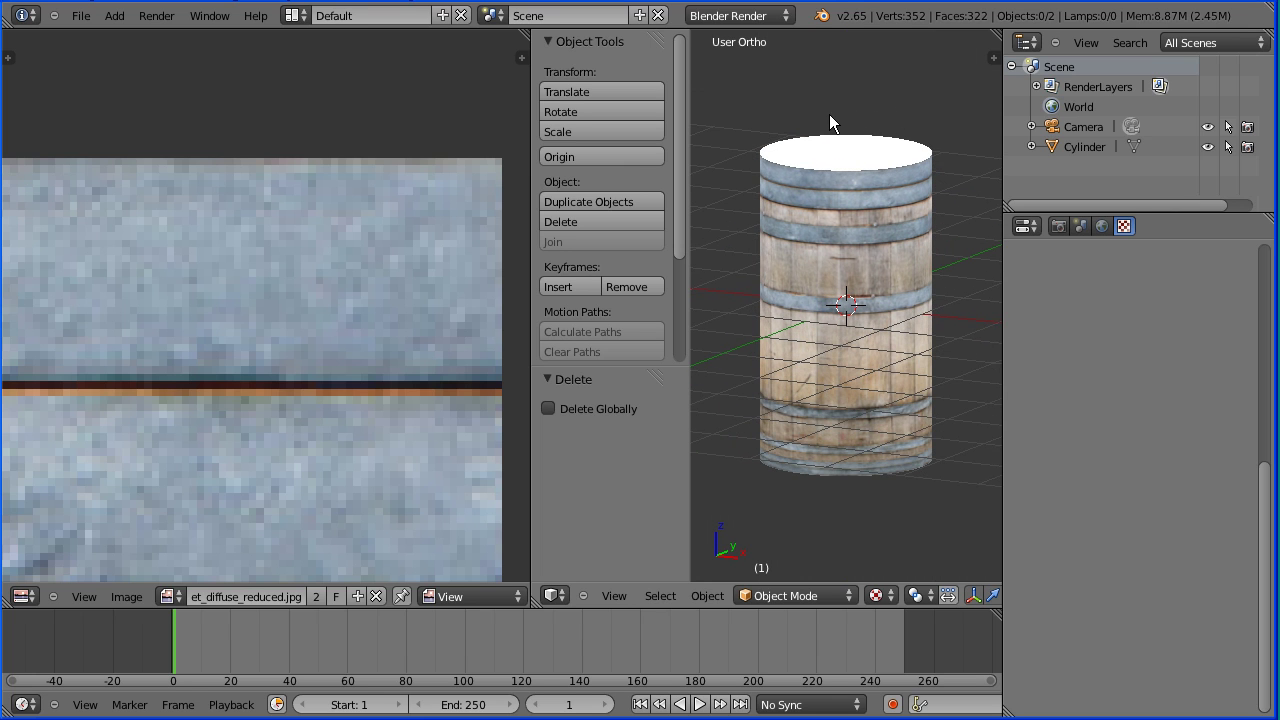
Render the scene, then enable Ambient Occlusion in the World settings
click(1060, 226)
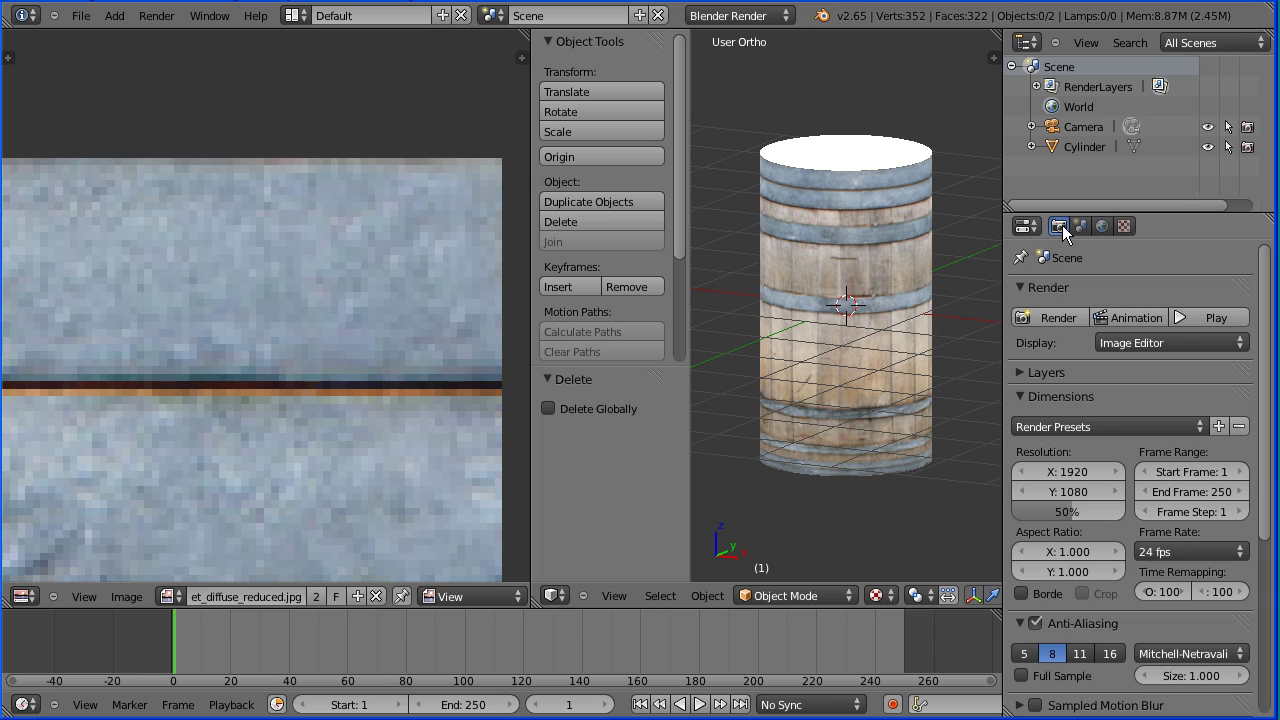
click(1055, 318)
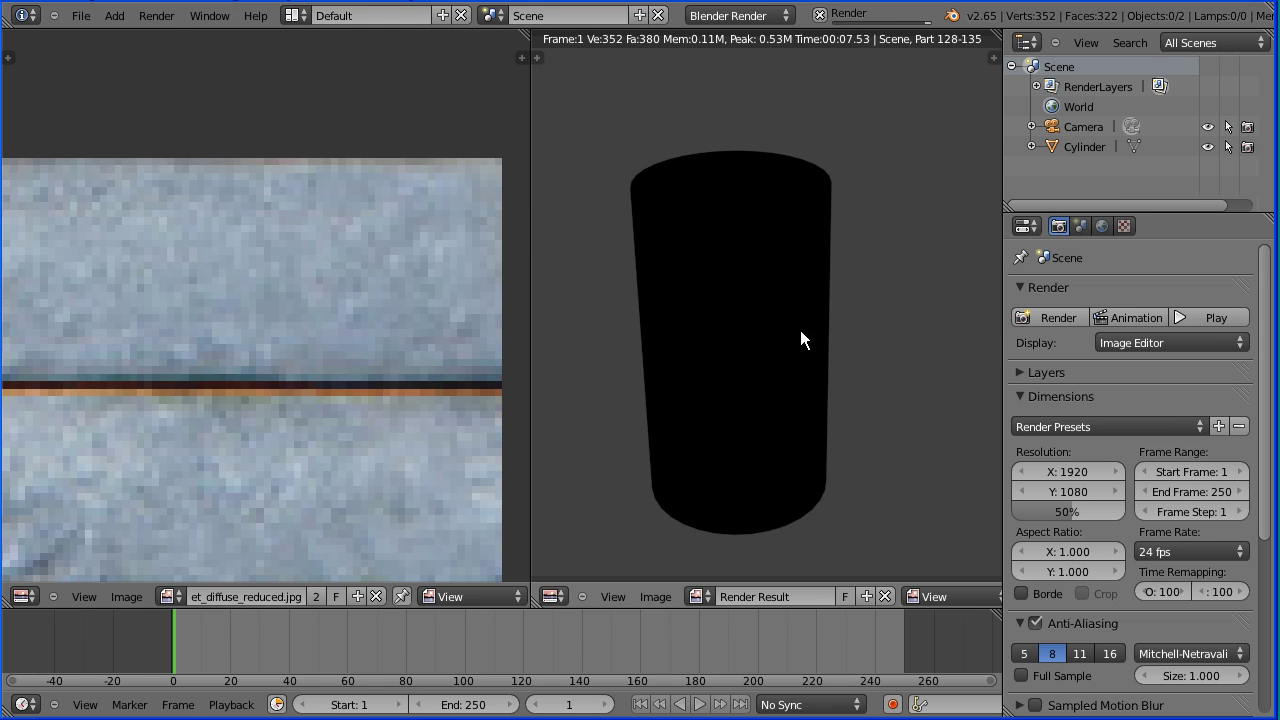
click(1101, 228)
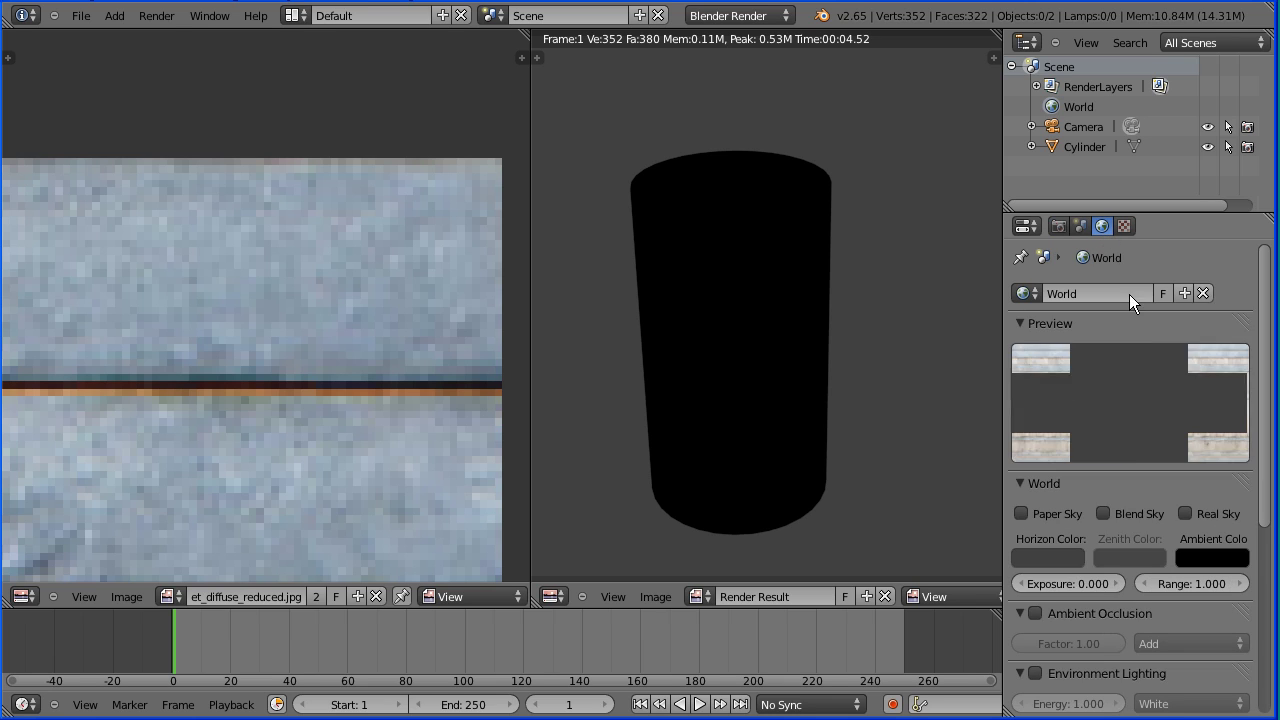
click(1034, 613)
Re-render with ambient occlusion and turn the render area back into a 3D View
click(1058, 226)
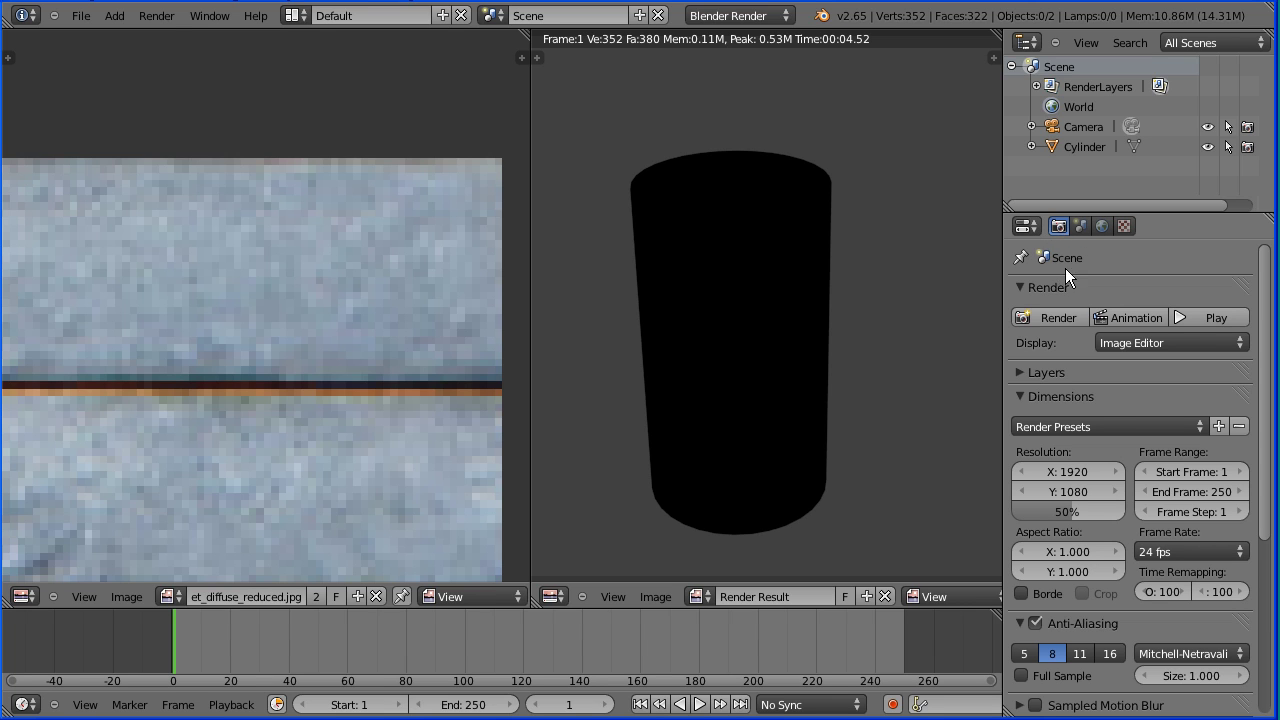
click(1050, 318)
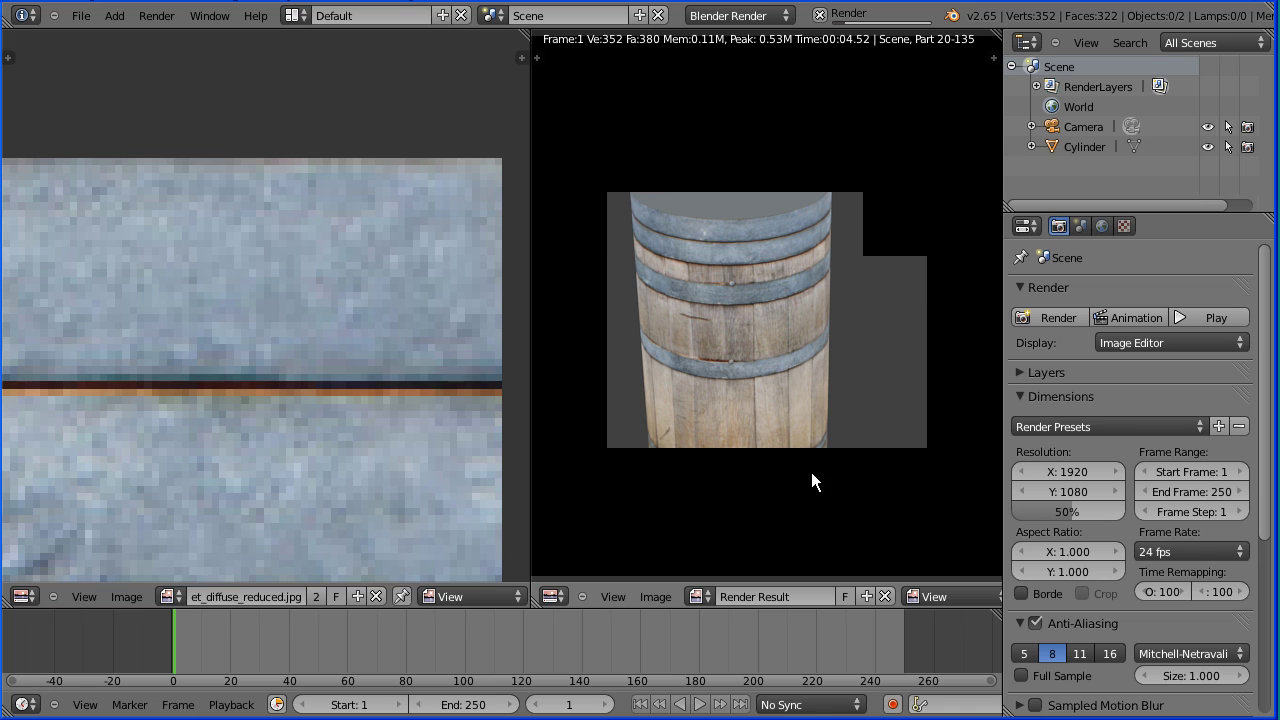
click(553, 597)
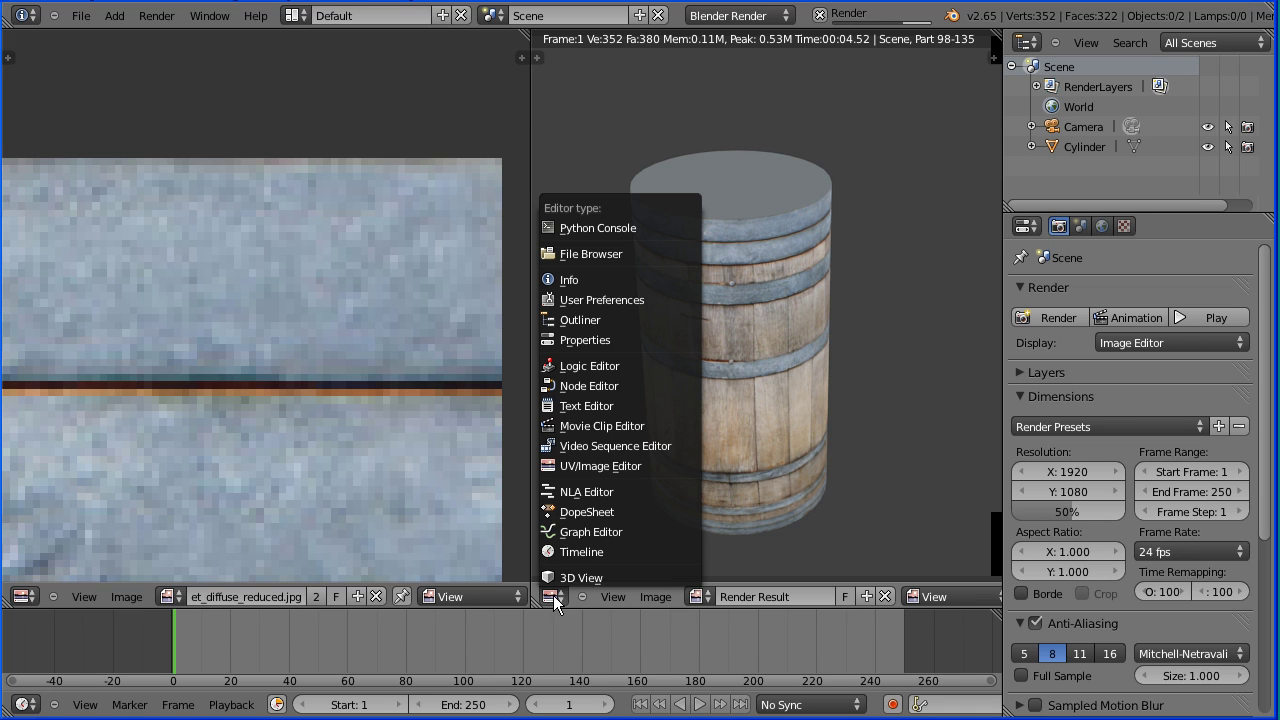
click(627, 577)
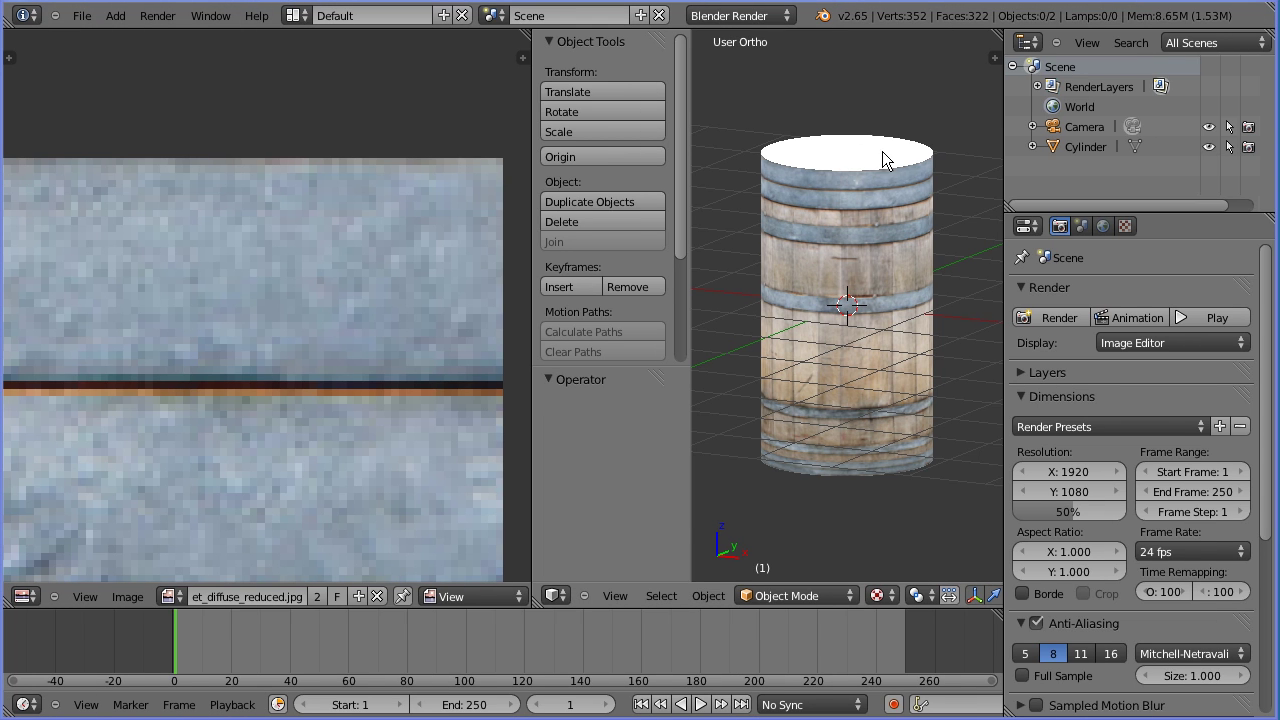
Put the cylinder in Edit Mode, view it from Top, and select only its top face
right_click(821, 442)
click(800, 596)
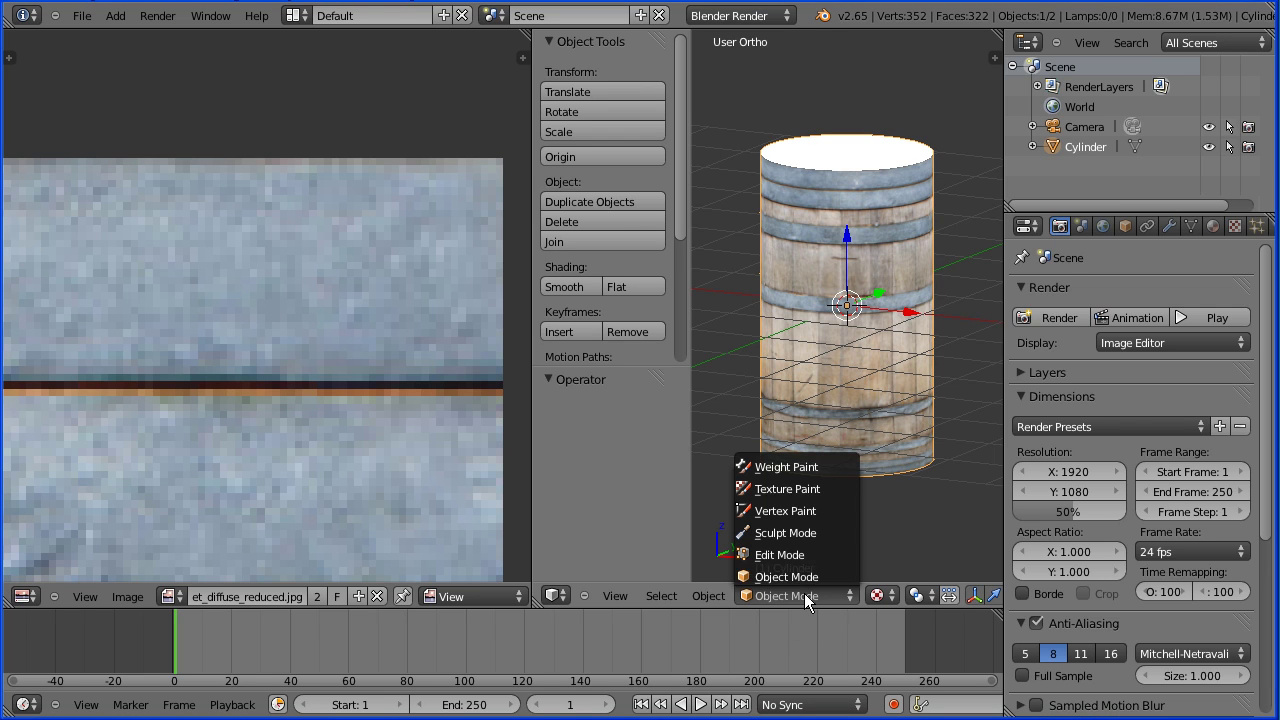
click(838, 560)
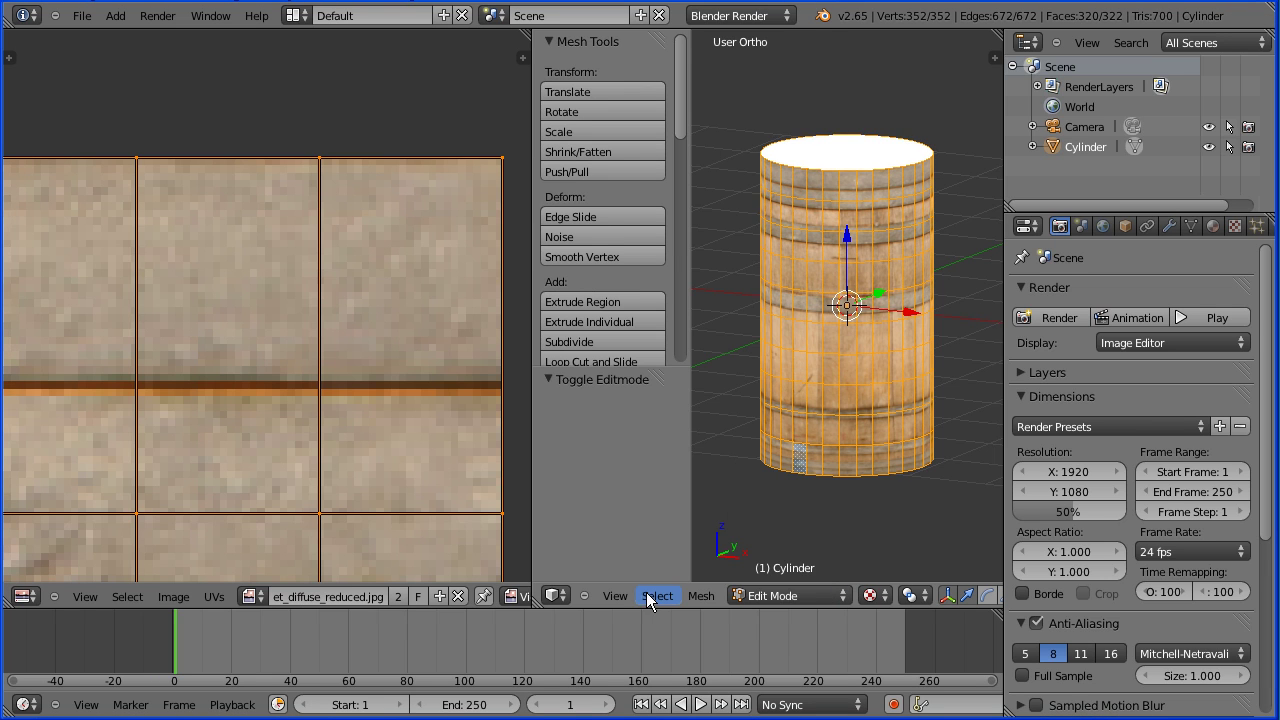
click(617, 597)
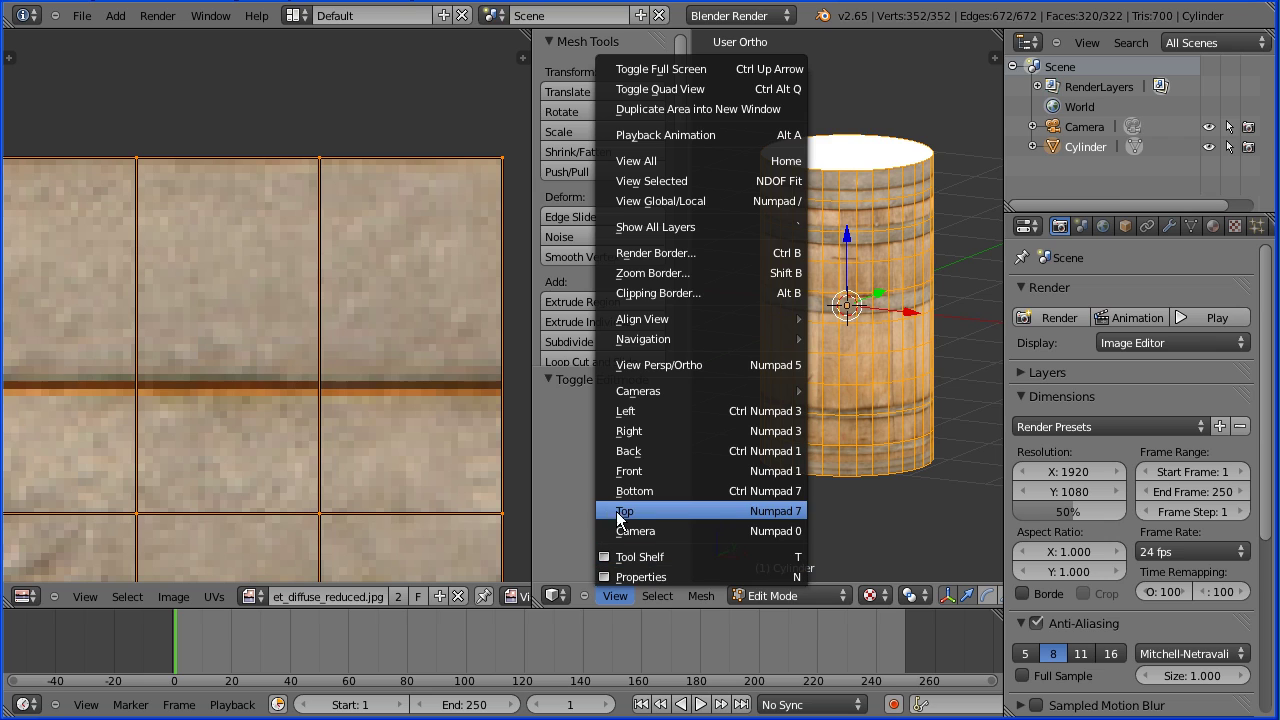
click(733, 518)
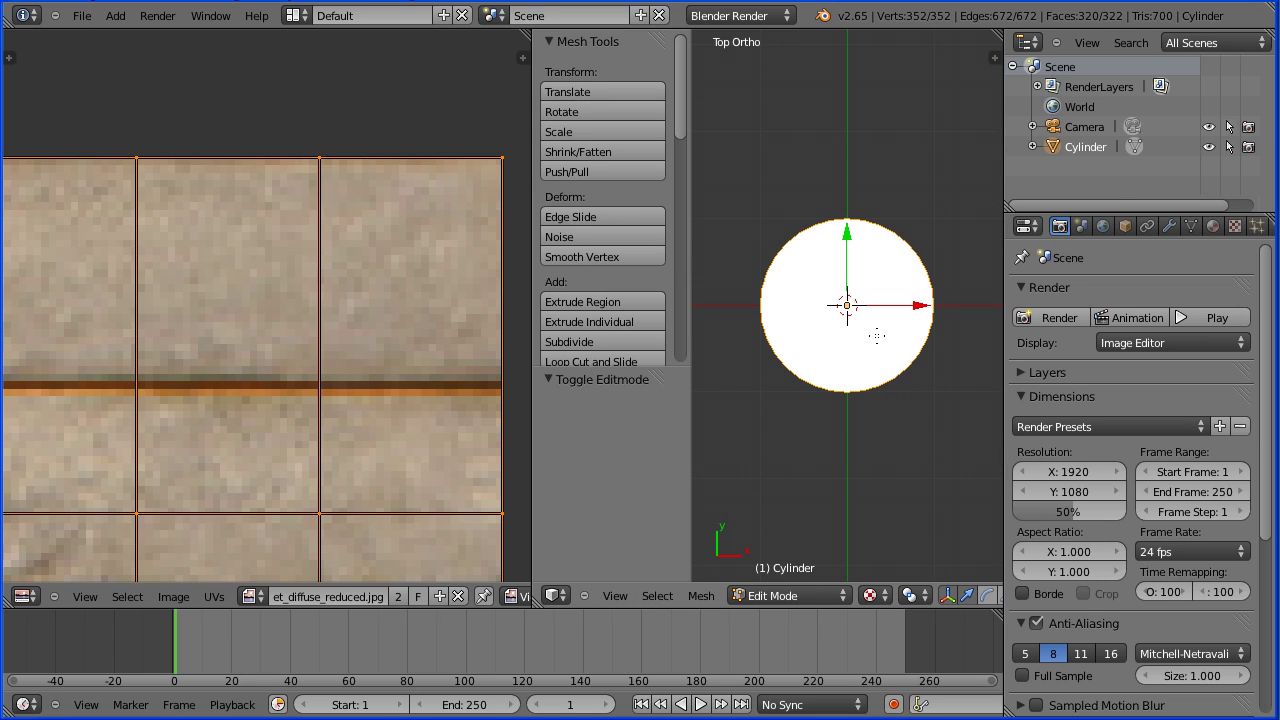
right_click(875, 289)
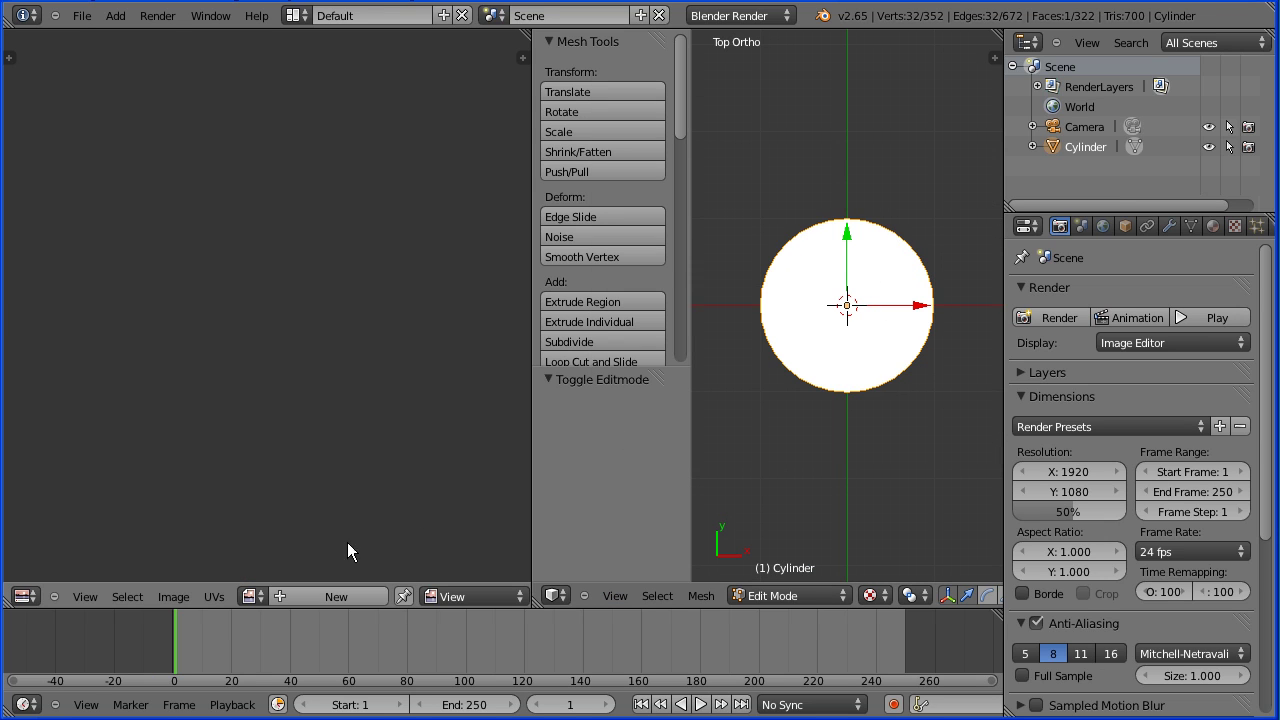
Load barrel_lid_001_nordicfxnet_diffuse.jpg into the UV/Image editor and fit it in view
click(175, 596)
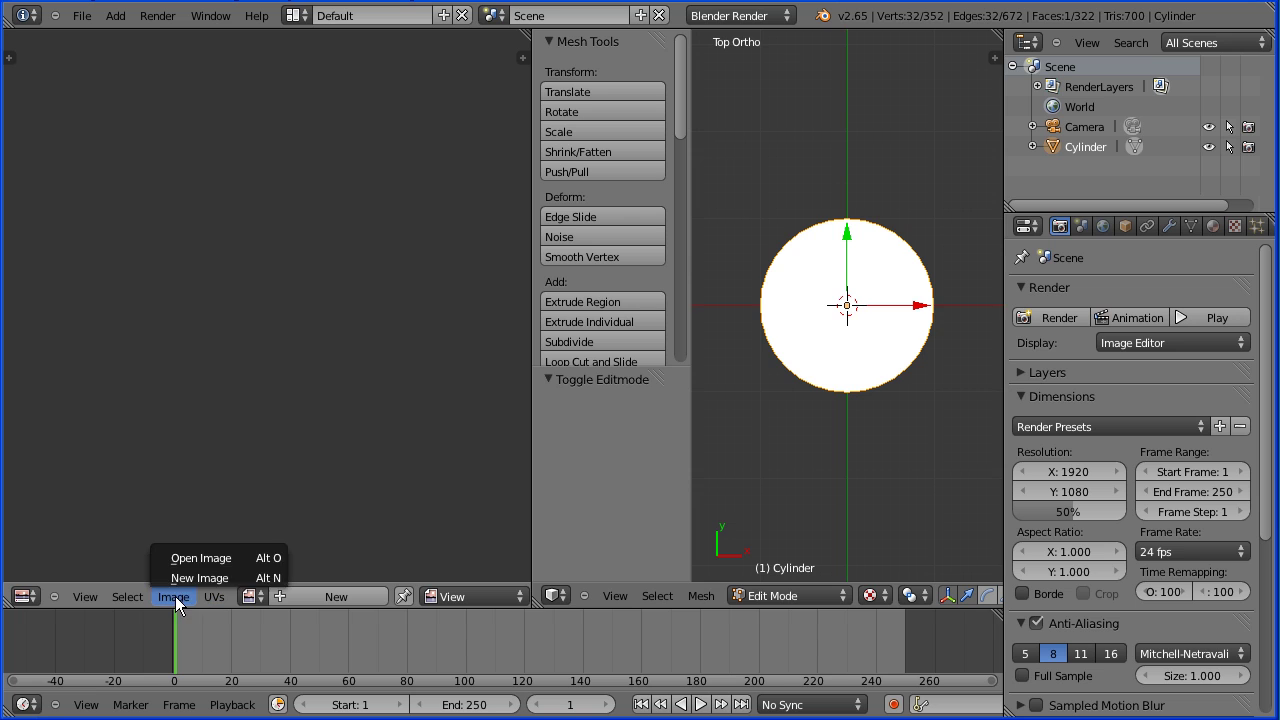
click(222, 560)
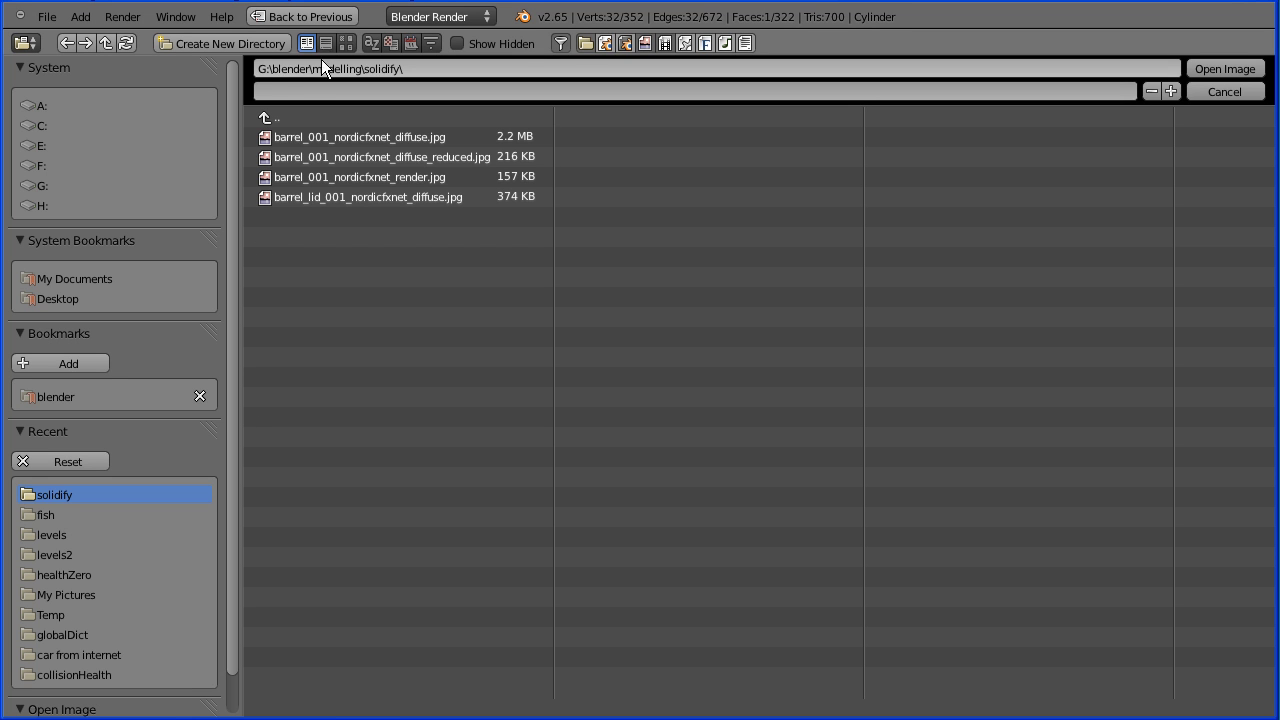
click(345, 42)
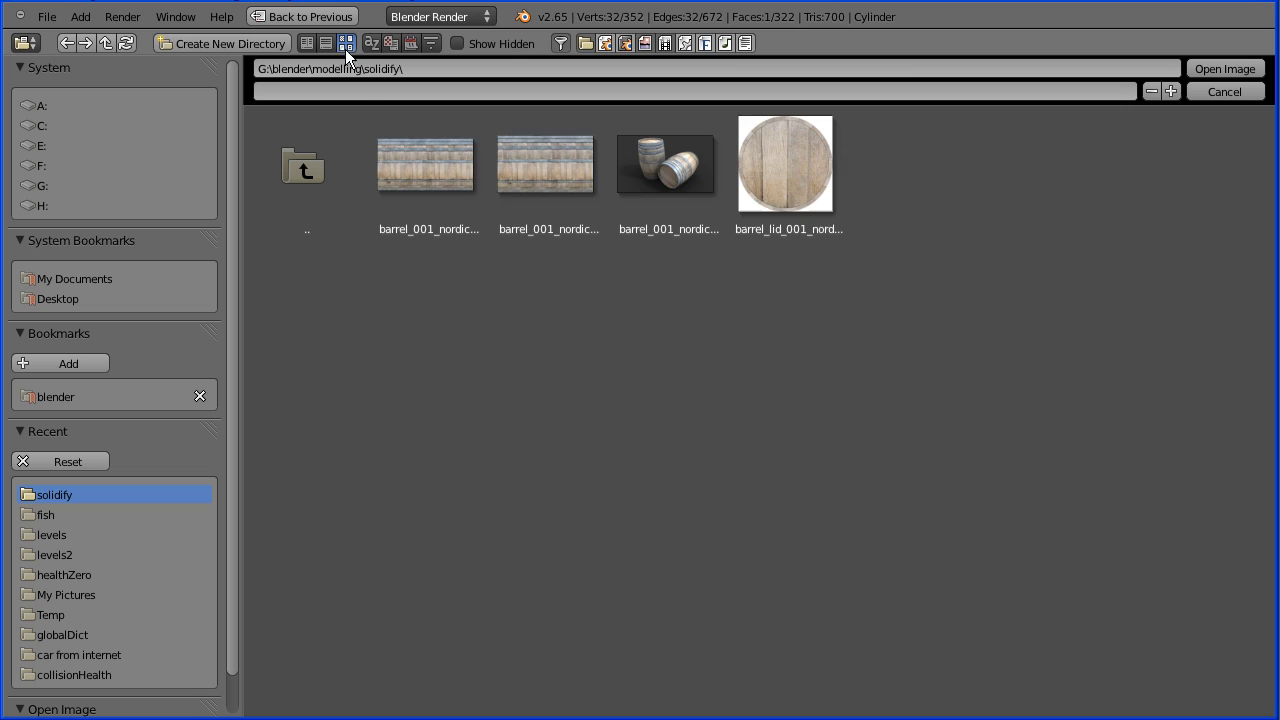
click(789, 170)
click(1205, 68)
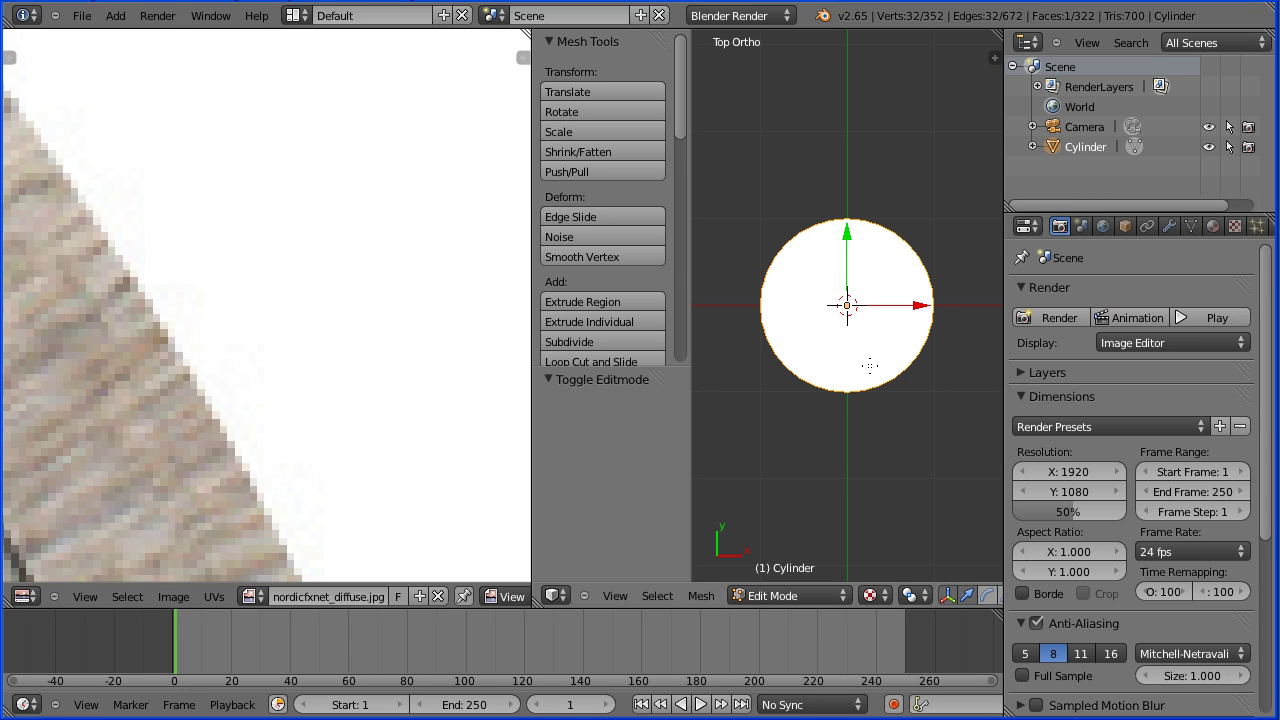
scroll(274, 399, down, 6)
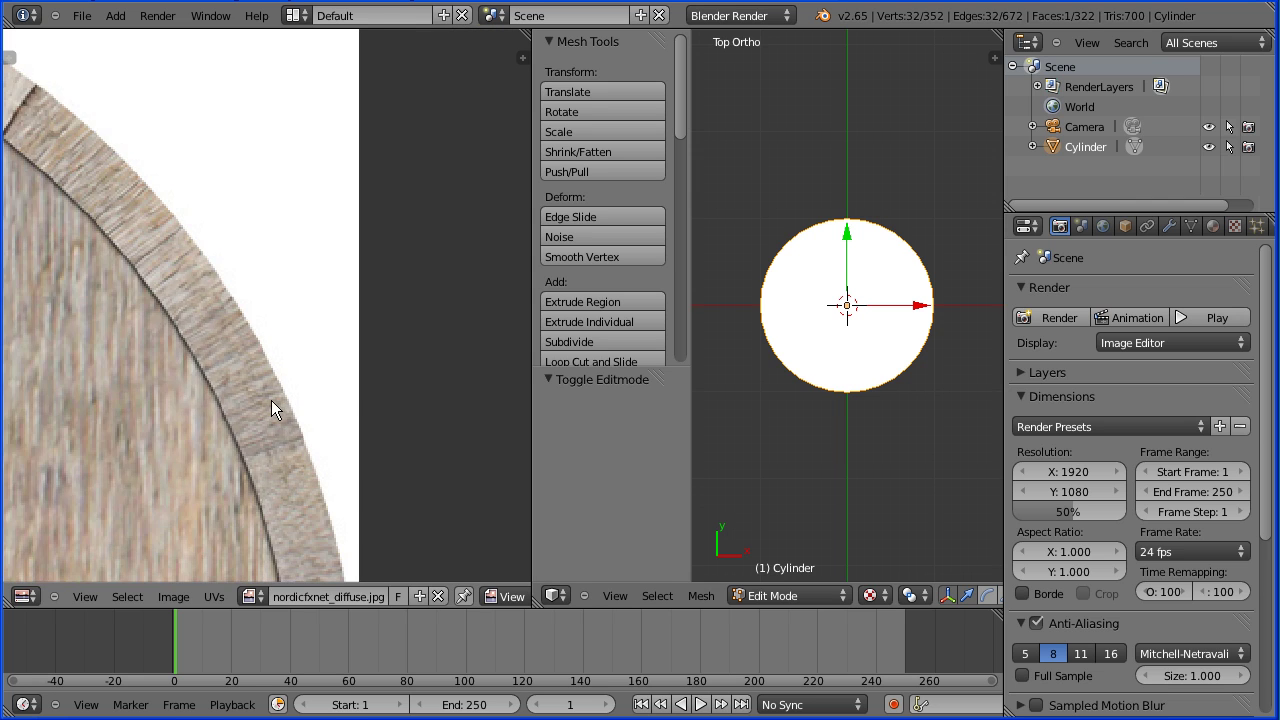
scroll(222, 407, down, 1)
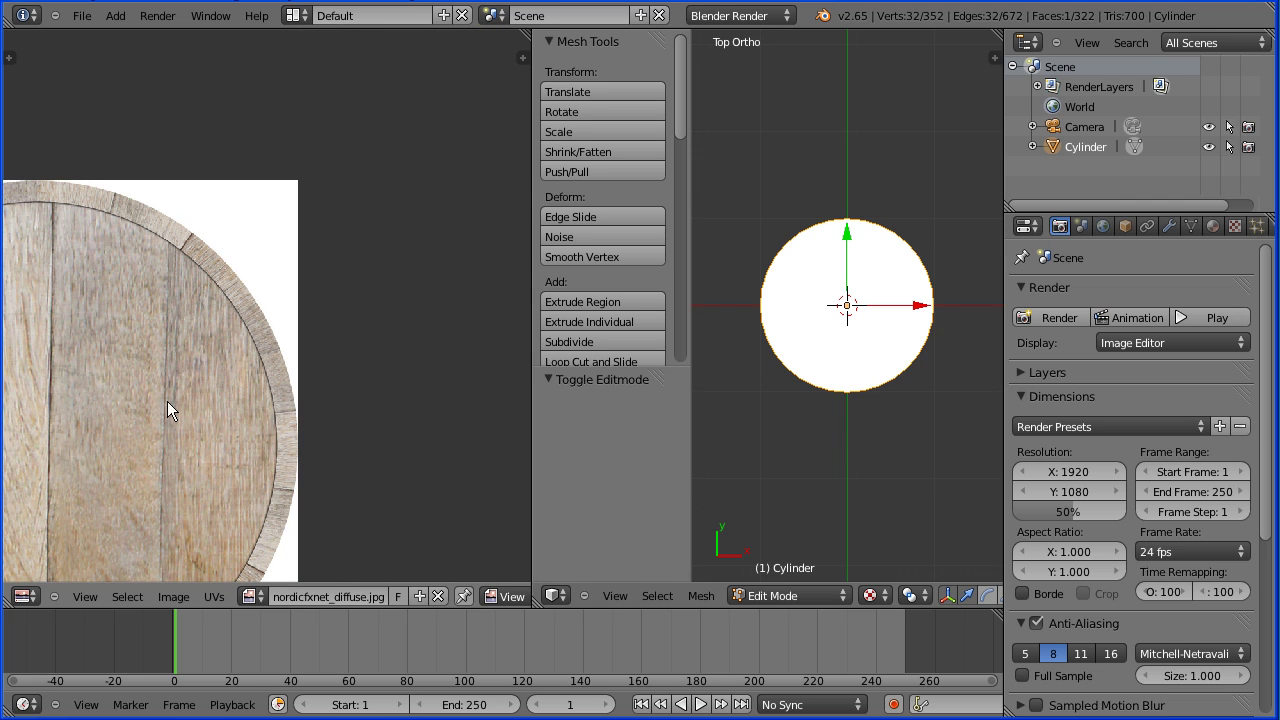
middle_drag(104, 404, 331, 282)
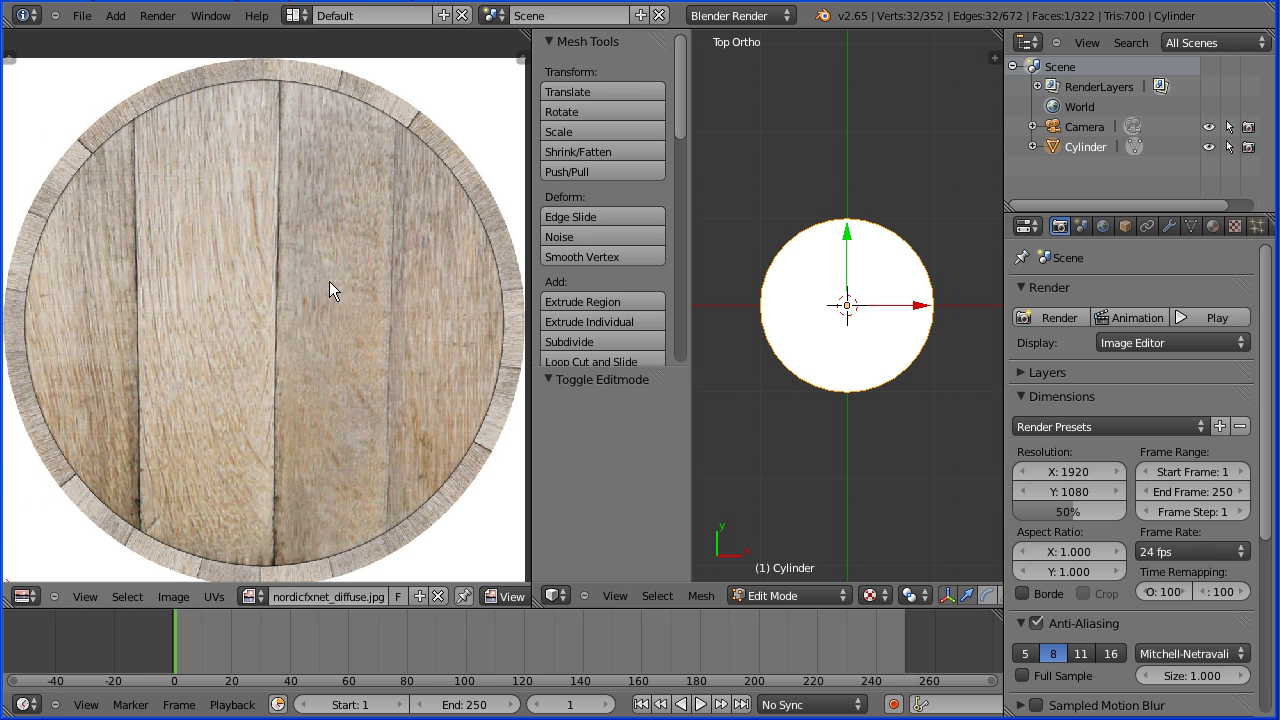
Unwrap the top face with Project from View (Bounds) so the lid image covers it
click(701, 596)
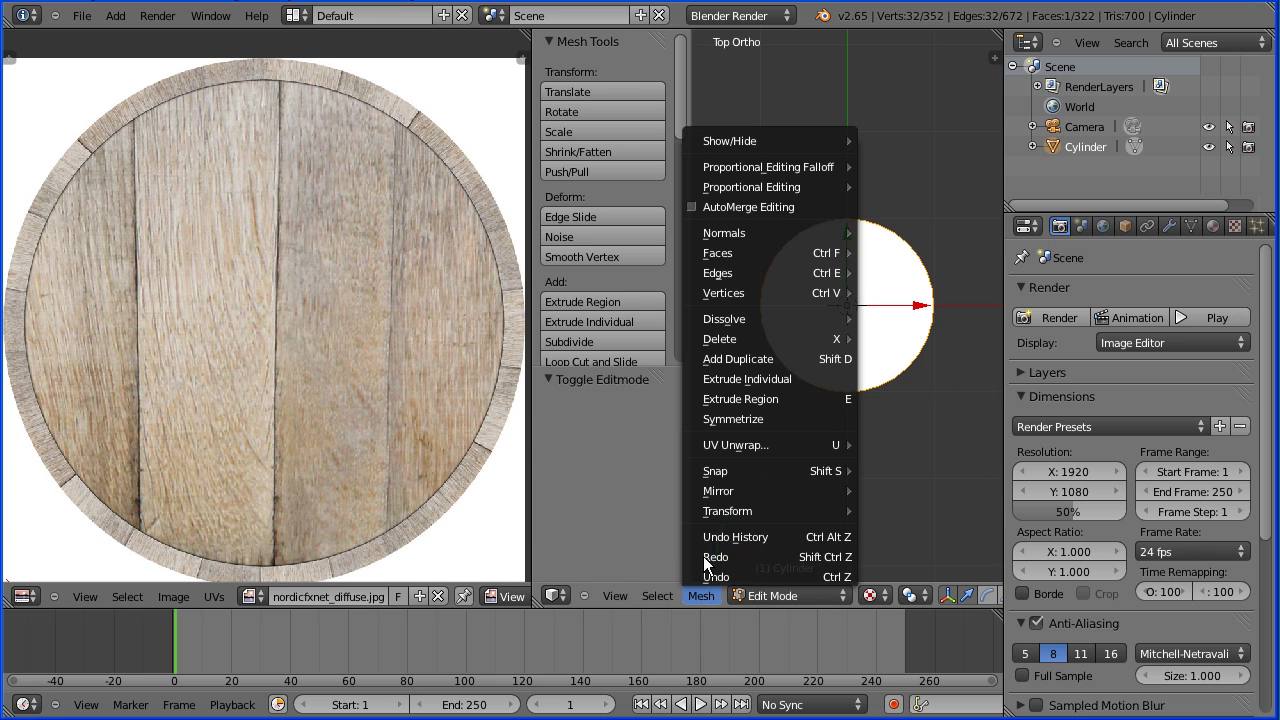
mouse_move(723, 442)
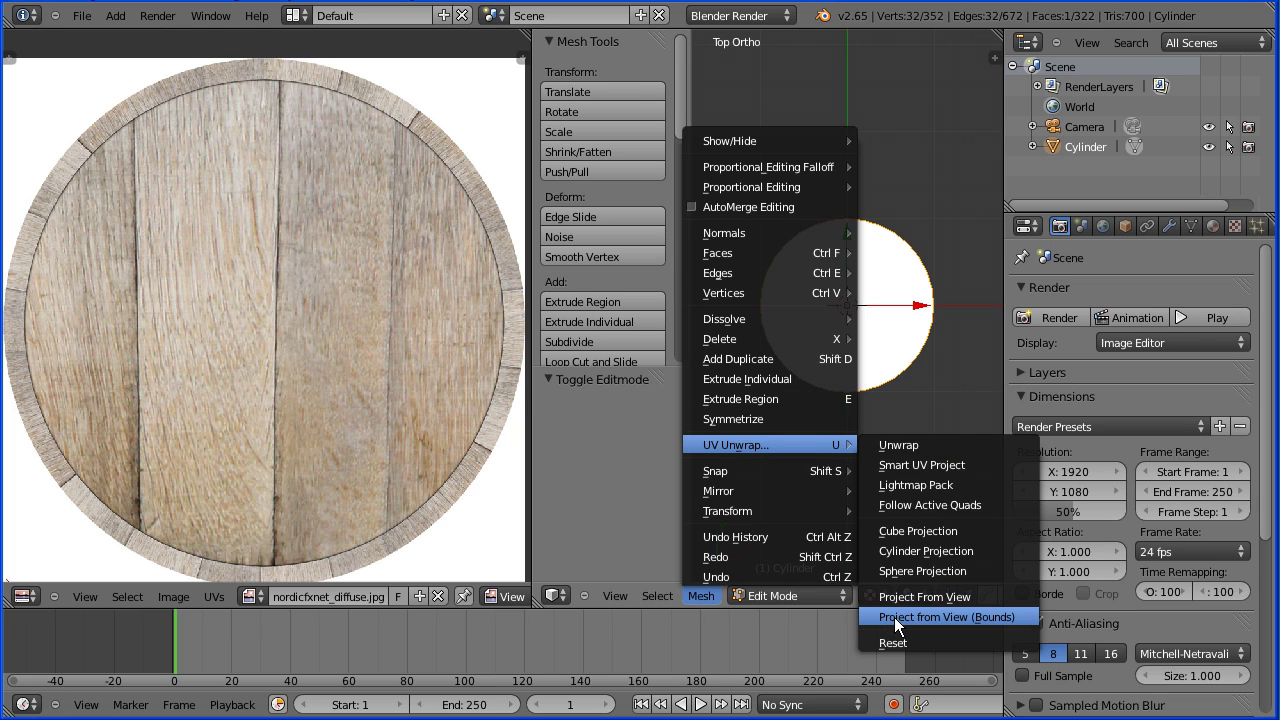
click(1022, 615)
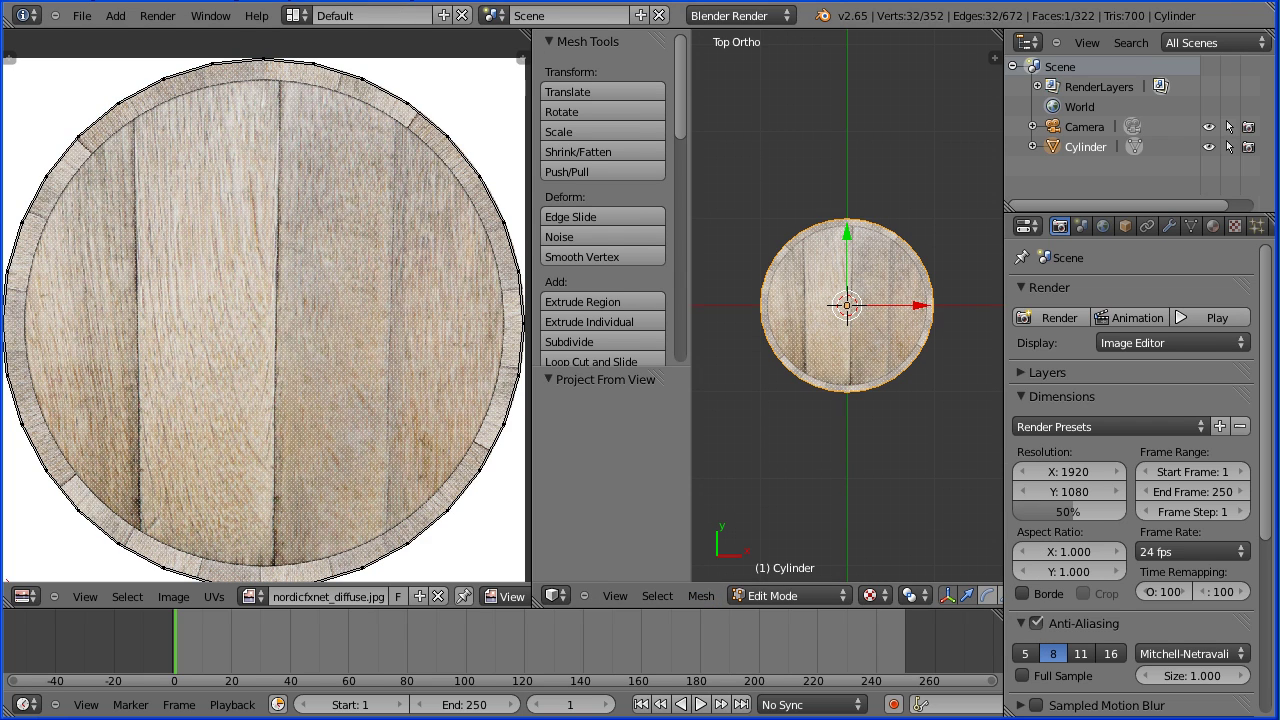
key(Tab)
key(Tab)
drag(1043, 210, 1044, 171)
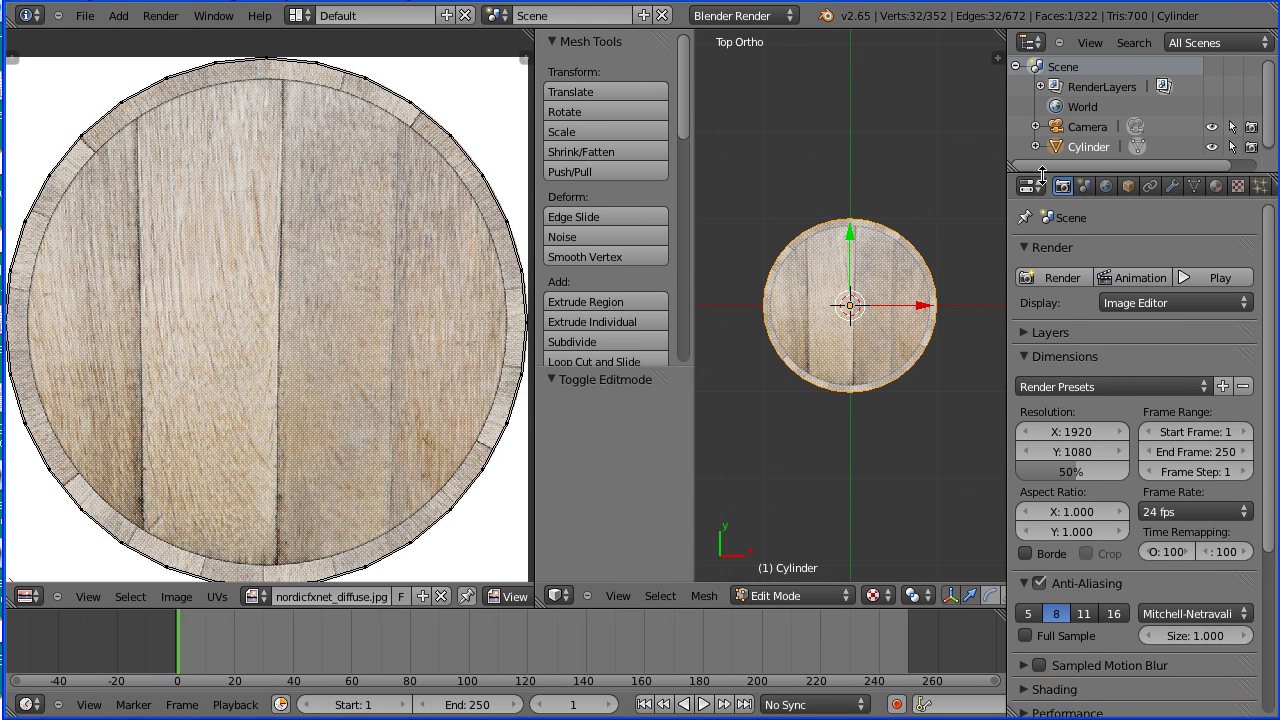
Add a second material slot with a new material named lid, assigned to the top face
click(1221, 185)
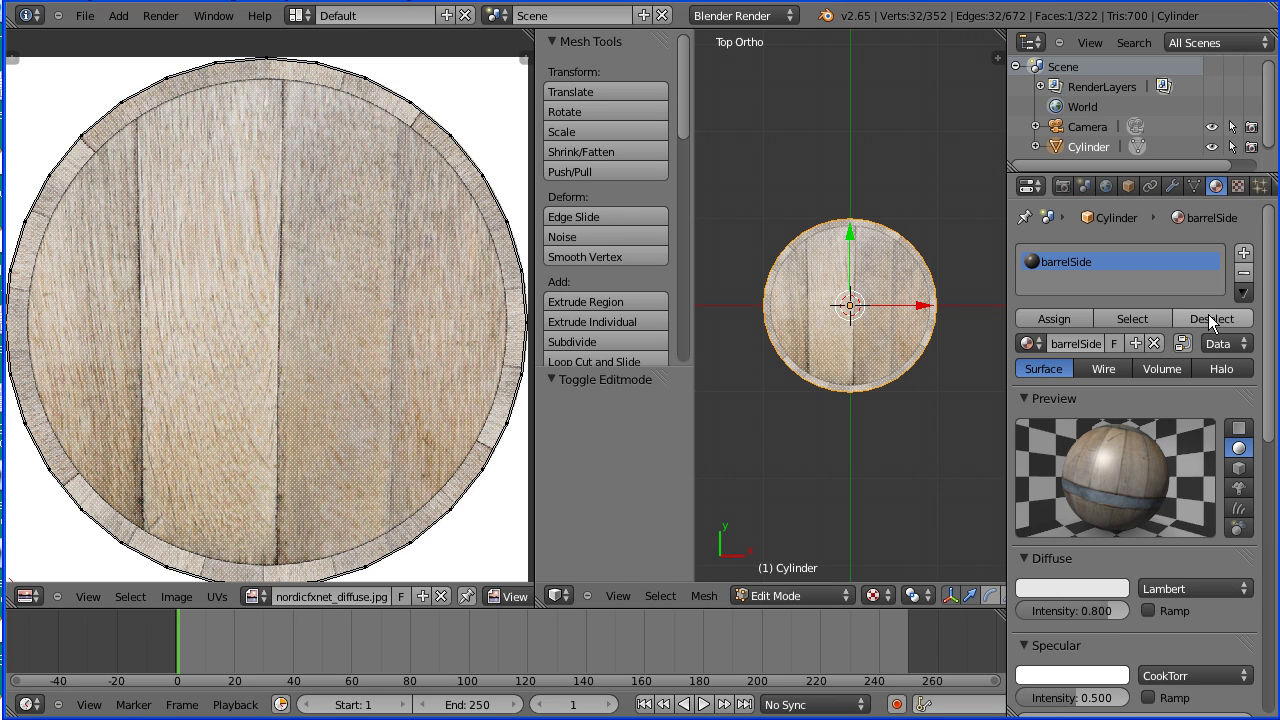
click(1244, 255)
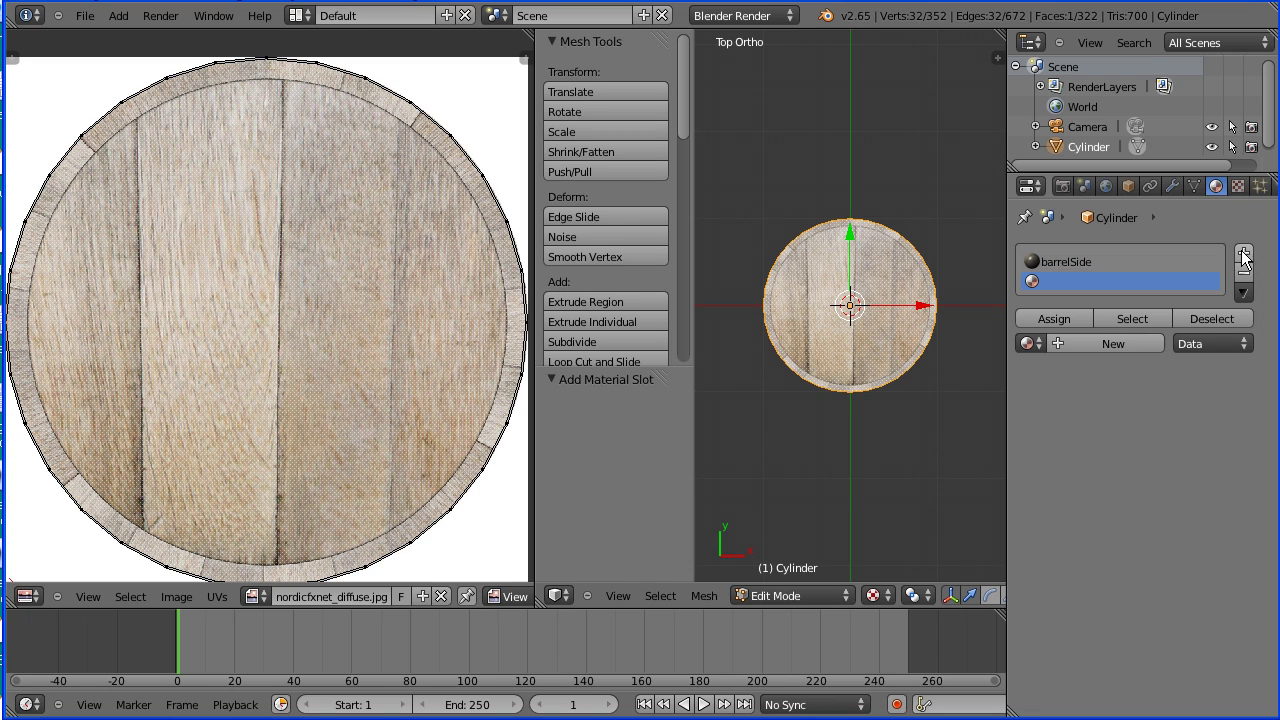
click(1079, 343)
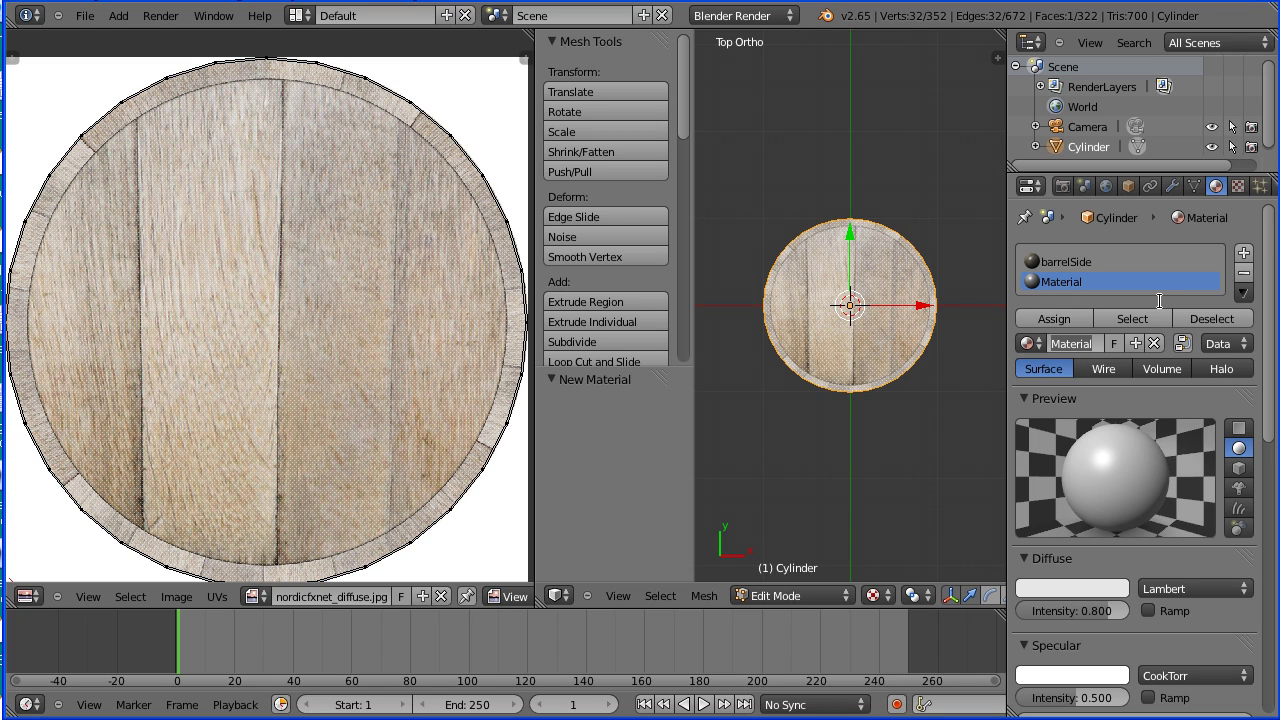
double_click(1071, 343)
text(lid)
key(Return)
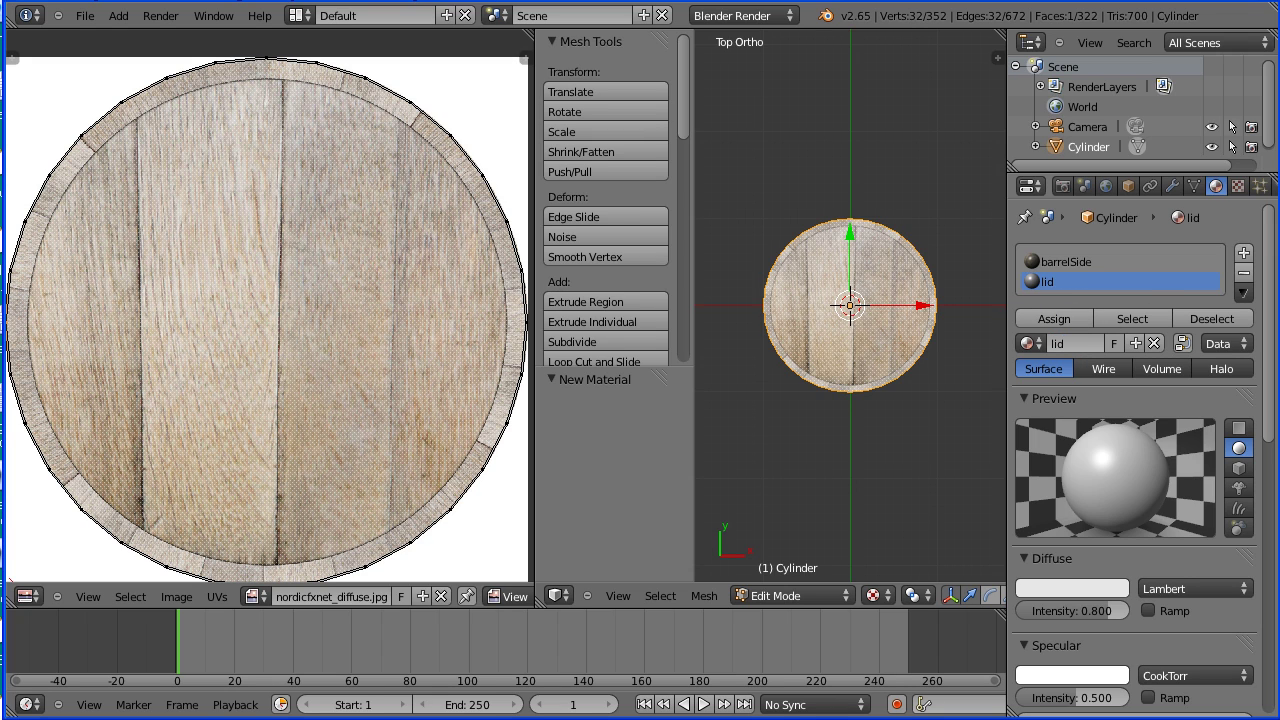
click(1063, 316)
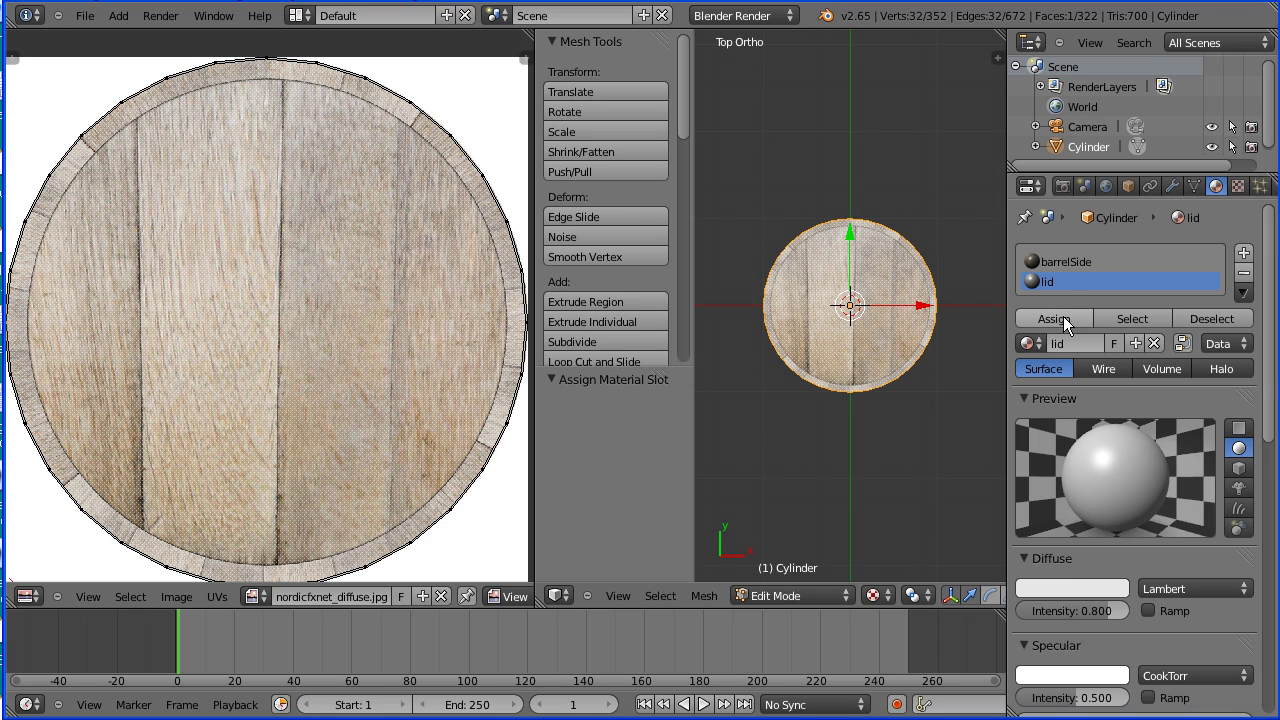
click(1237, 188)
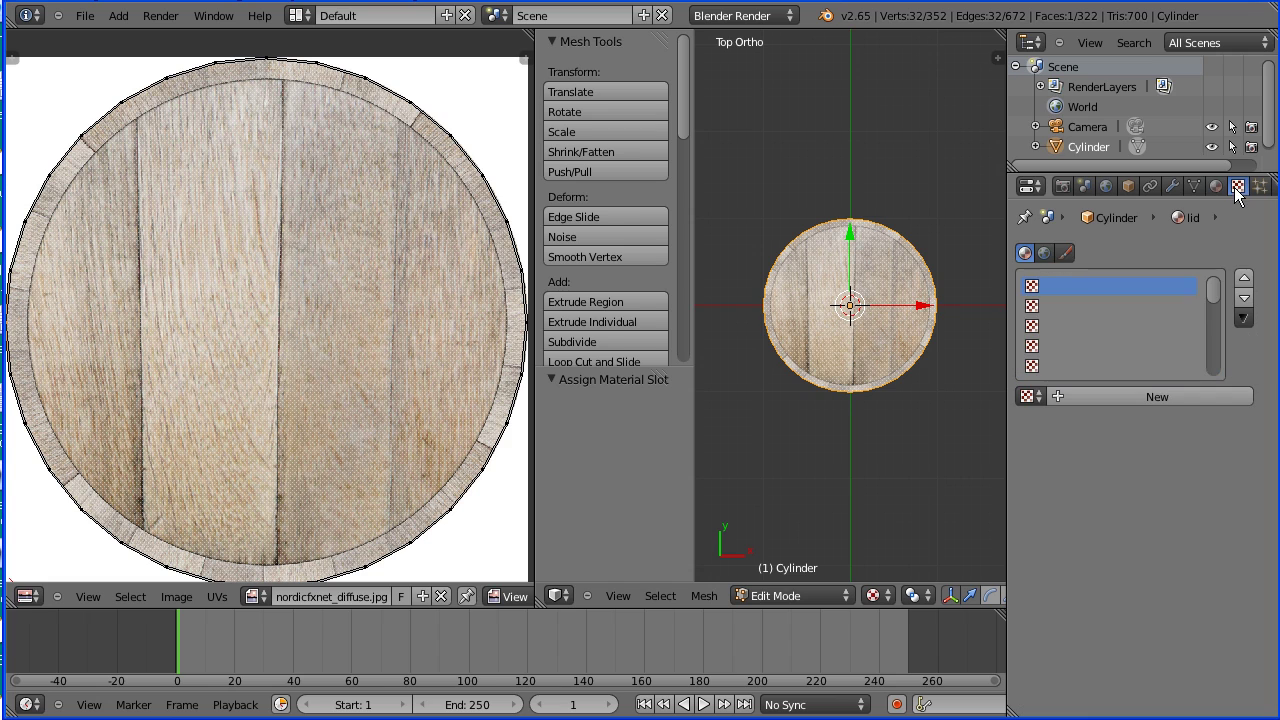
Give the lid material an Image or Movie texture 'lid' using the packed barrel lid image with UV coordinates
click(1091, 400)
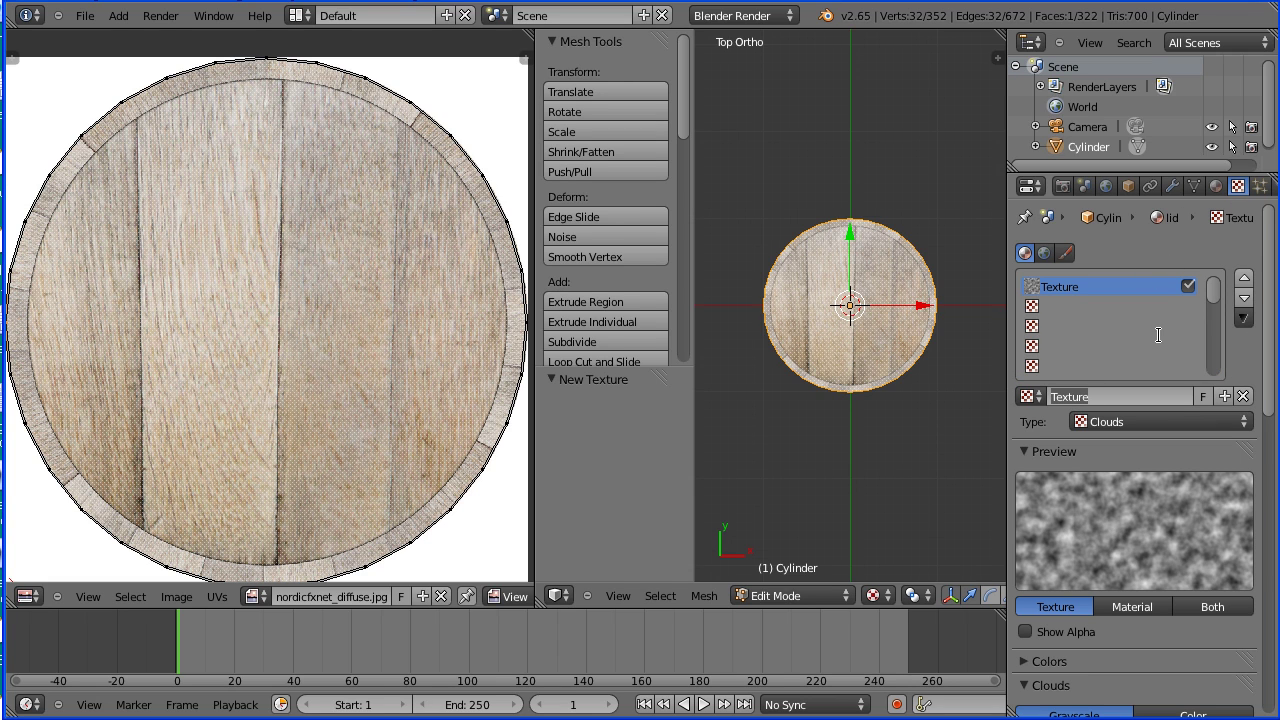
text(lid)
key(Return)
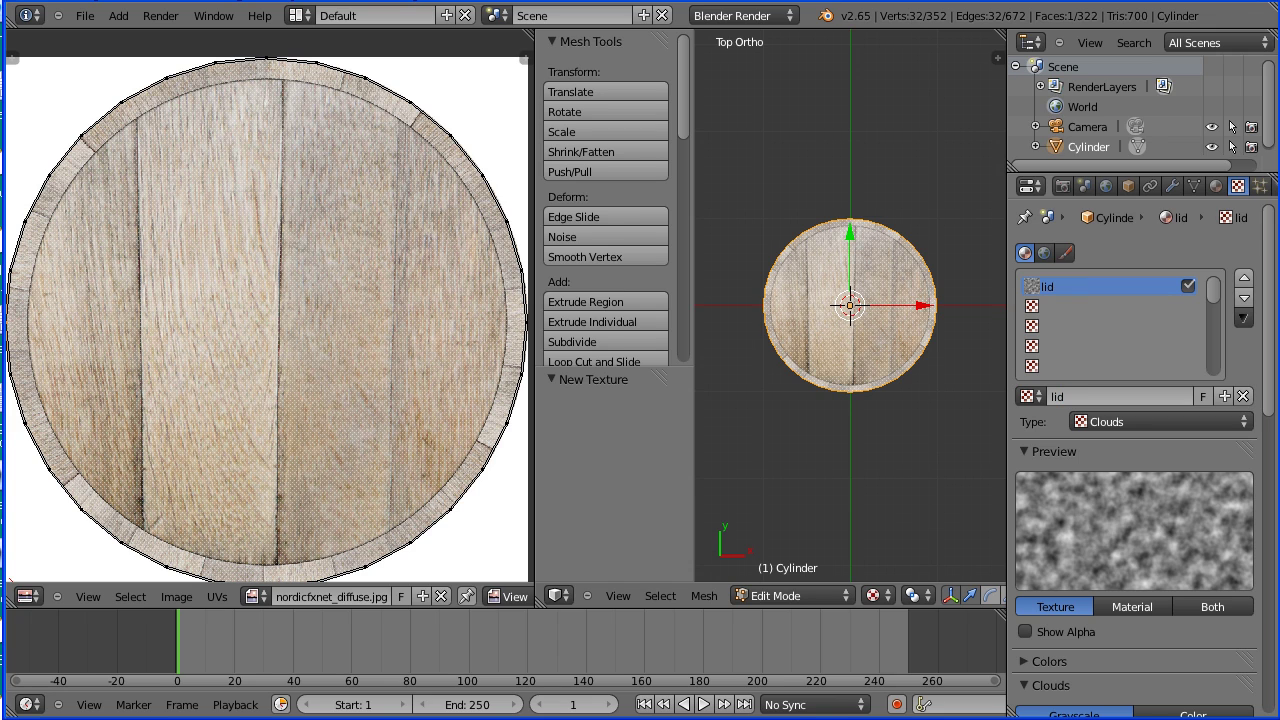
click(1086, 422)
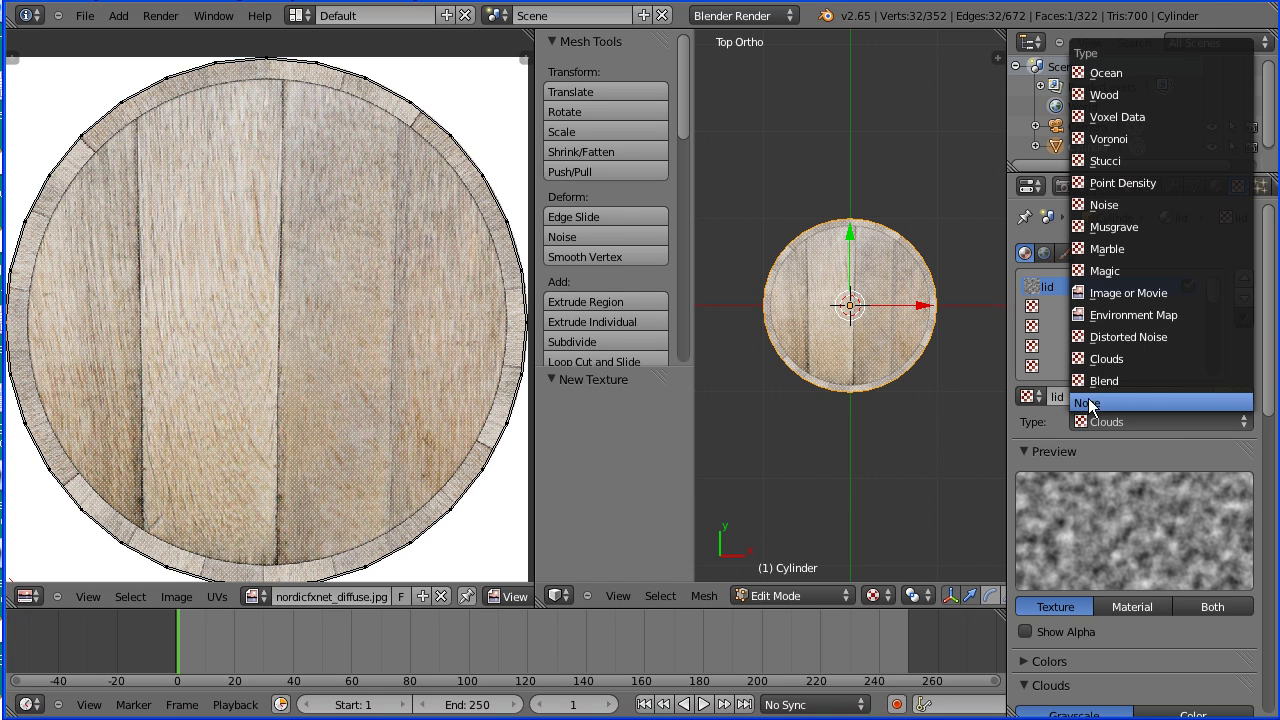
click(1156, 295)
scroll(1052, 340, down, 10)
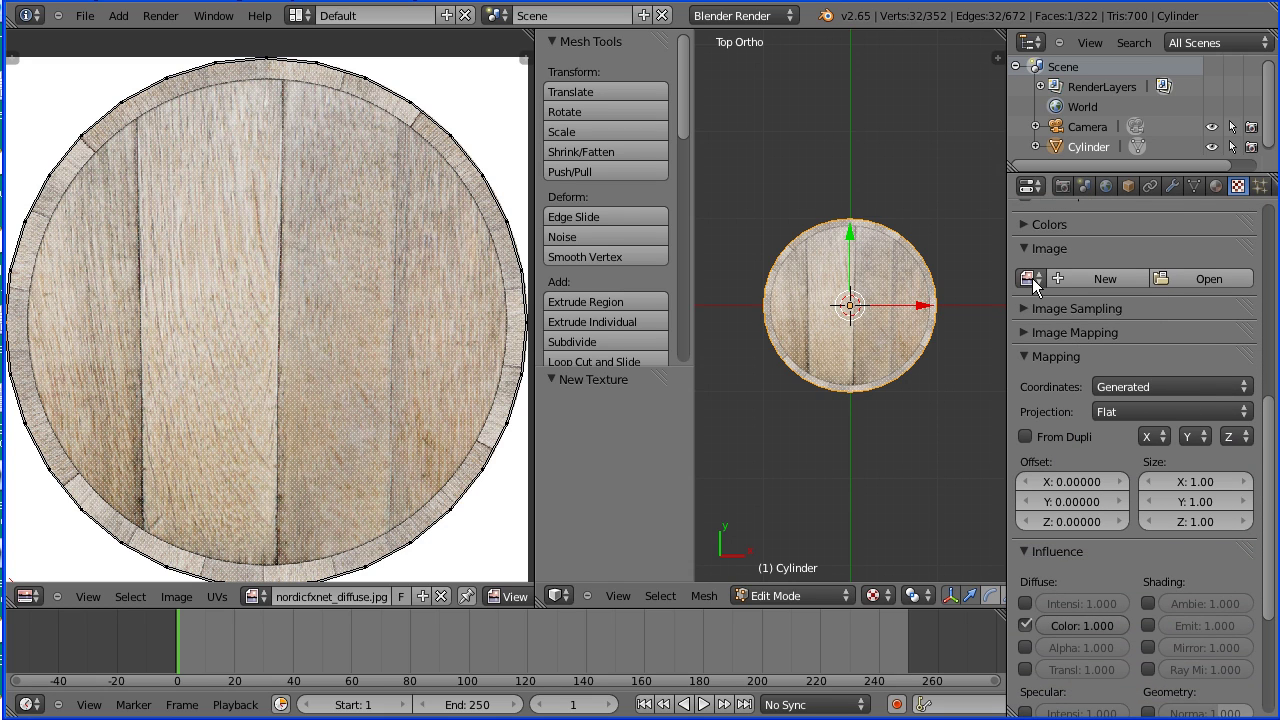
click(1032, 278)
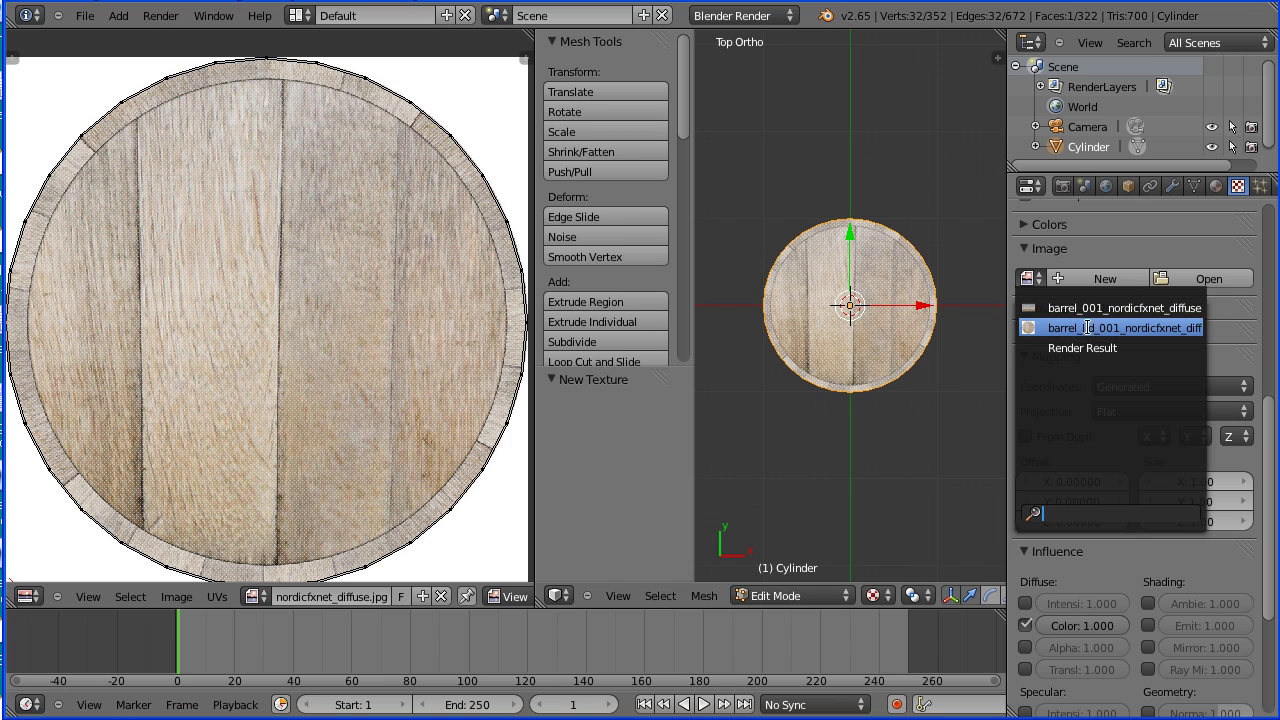
click(1130, 328)
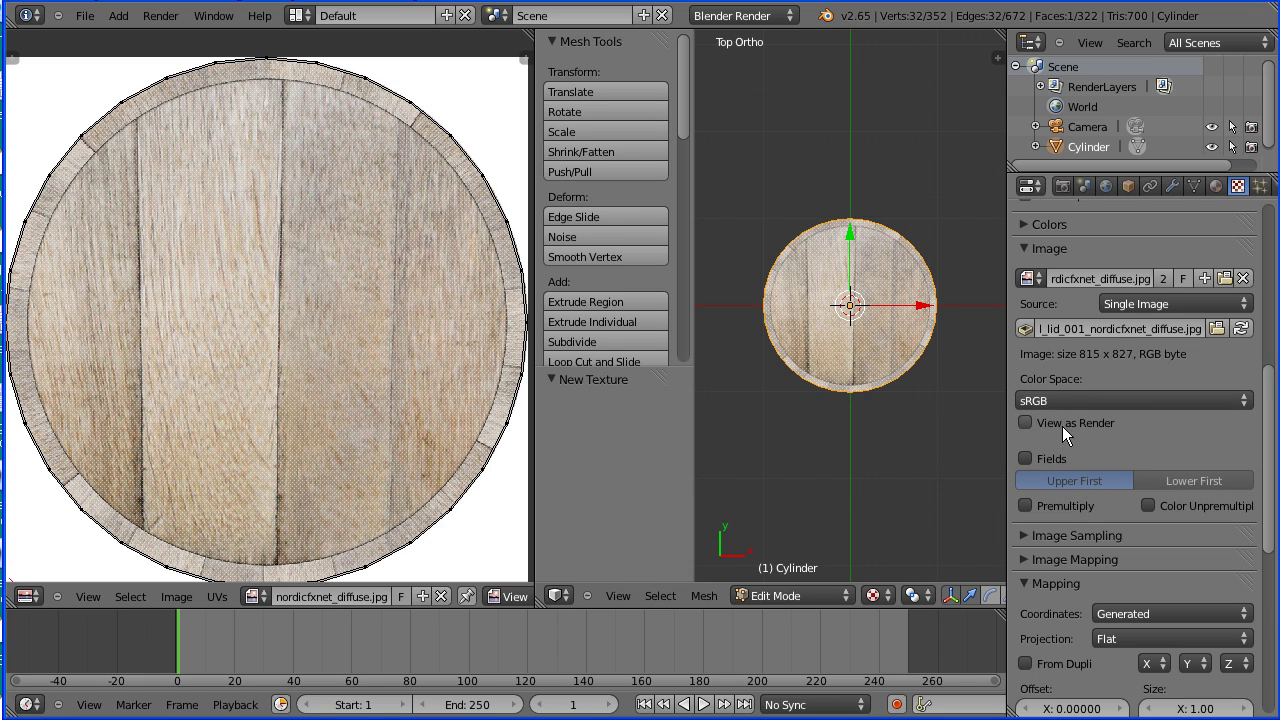
click(1025, 327)
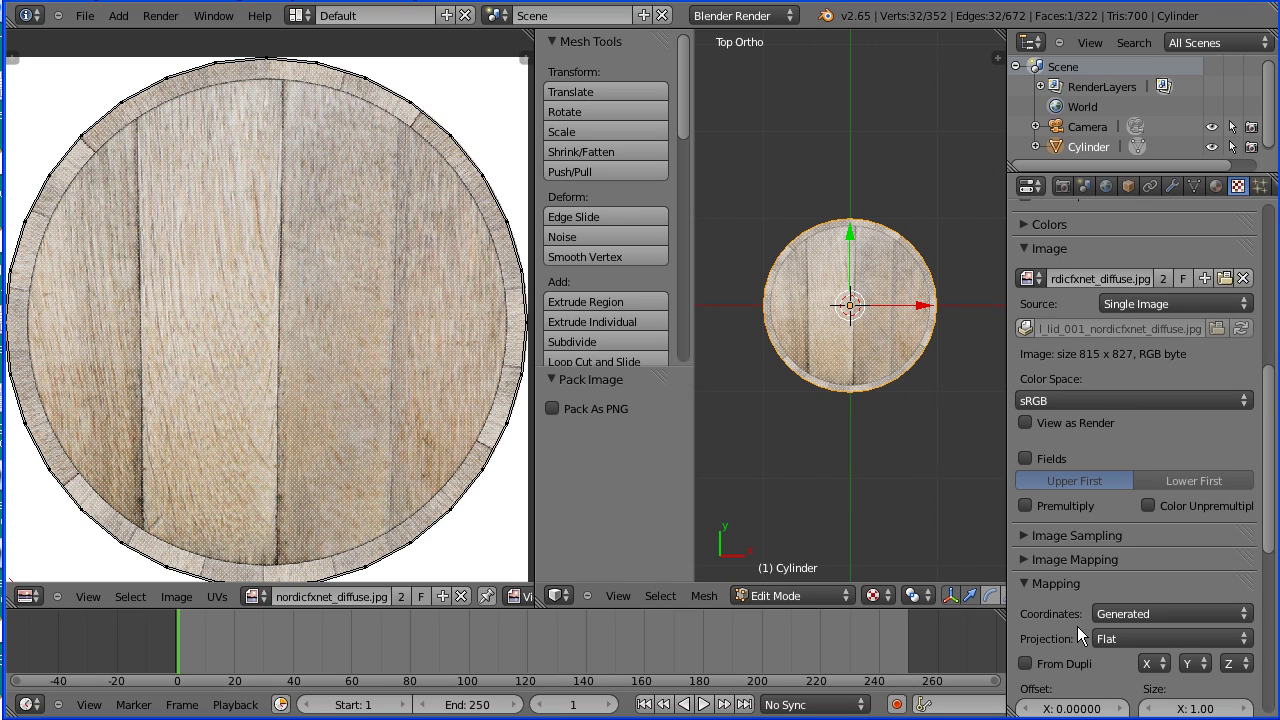
click(1138, 615)
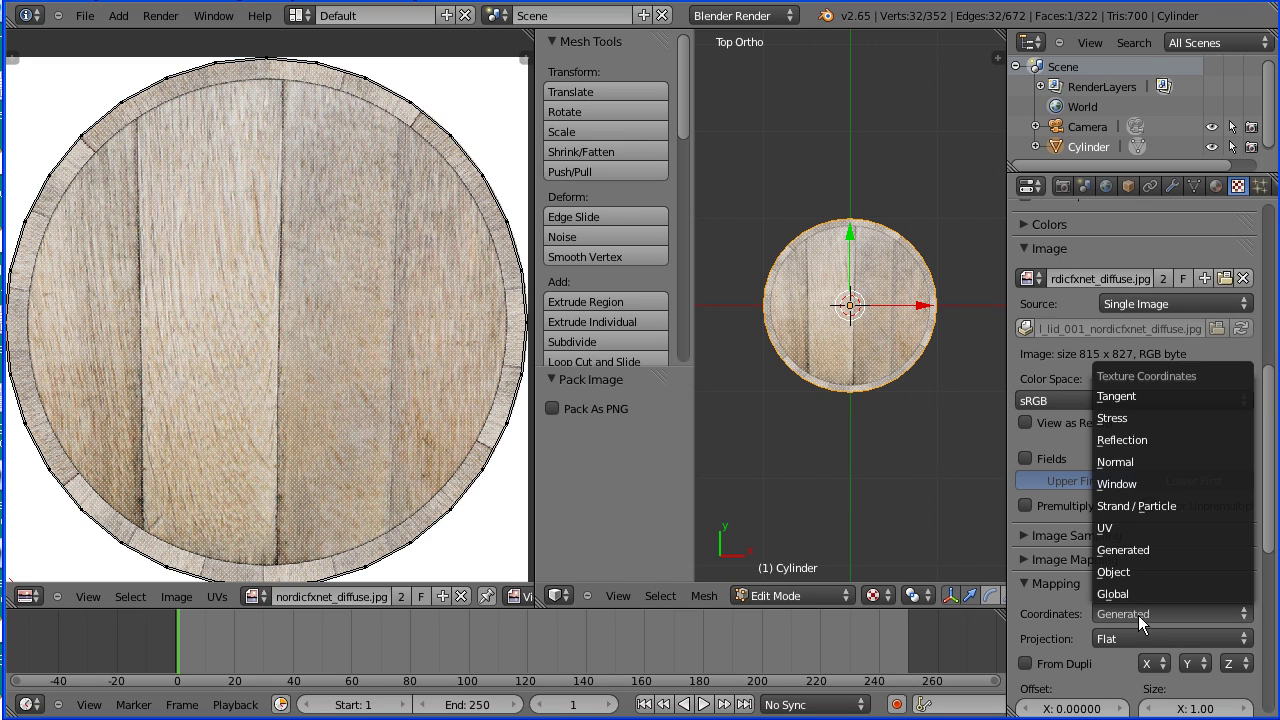
click(1126, 527)
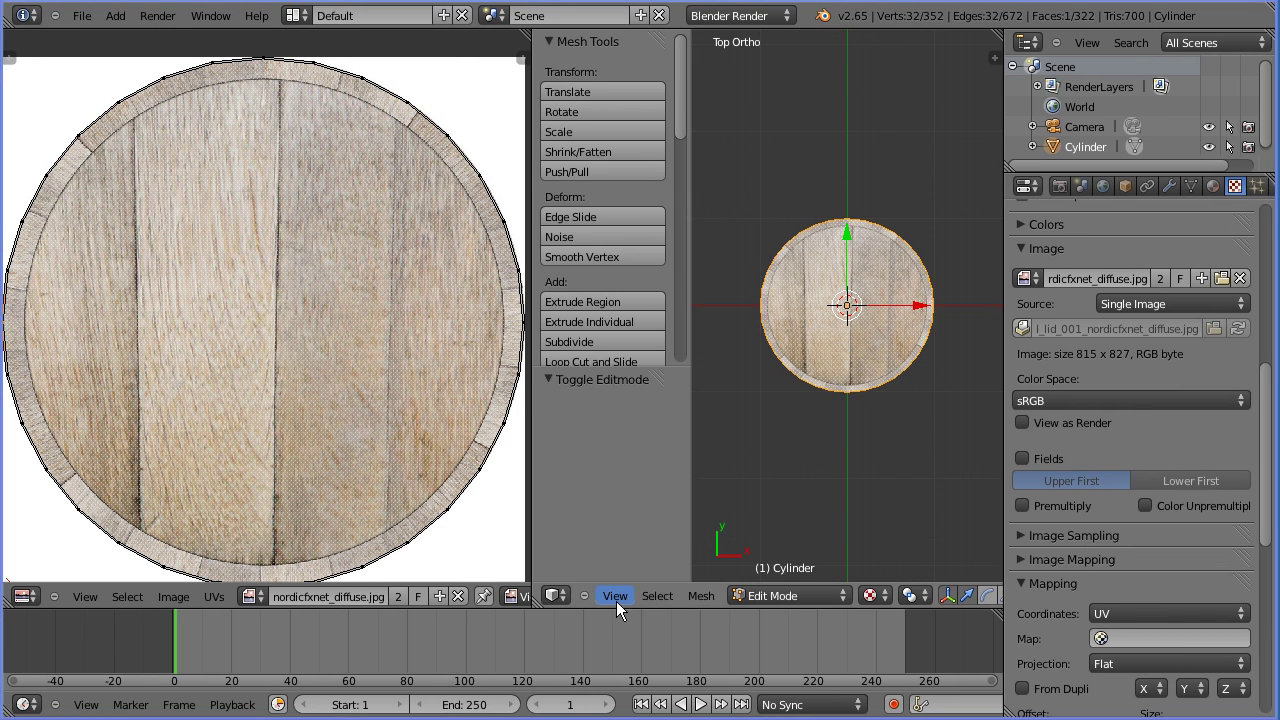
From the Bottom view, project the bottom face's UVs (Bounds) onto the barrel lid image
click(619, 598)
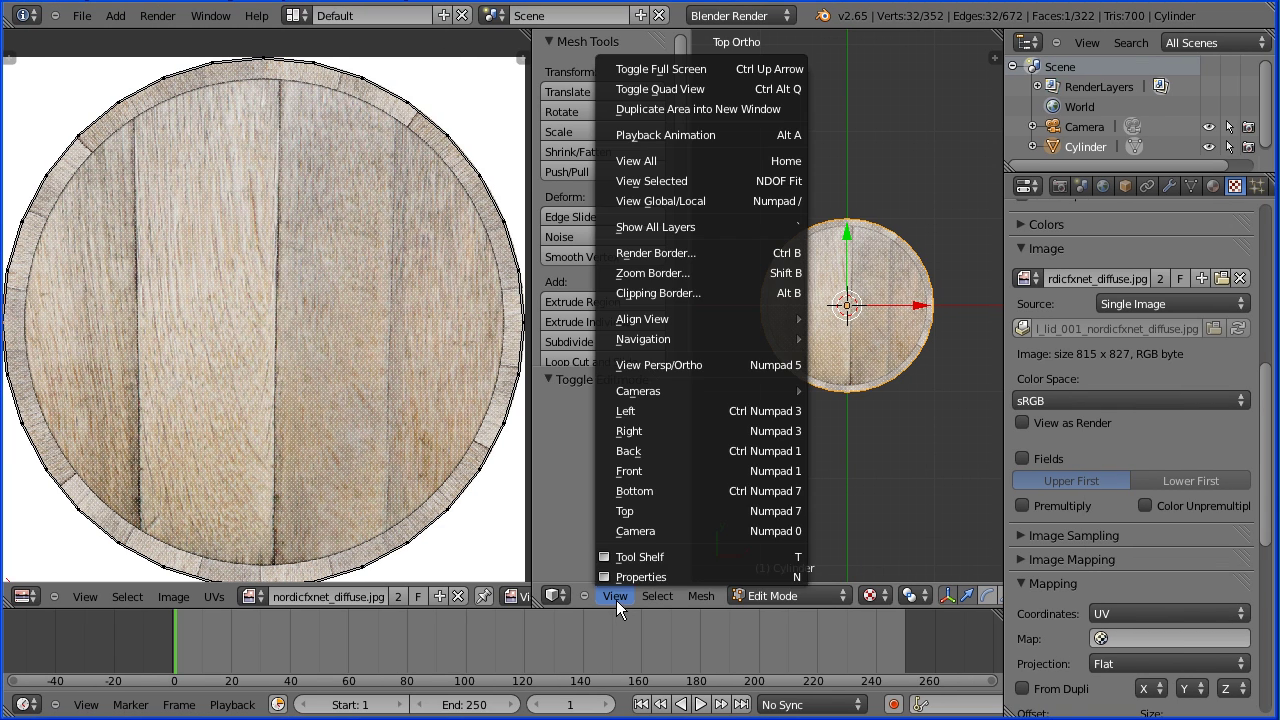
click(703, 491)
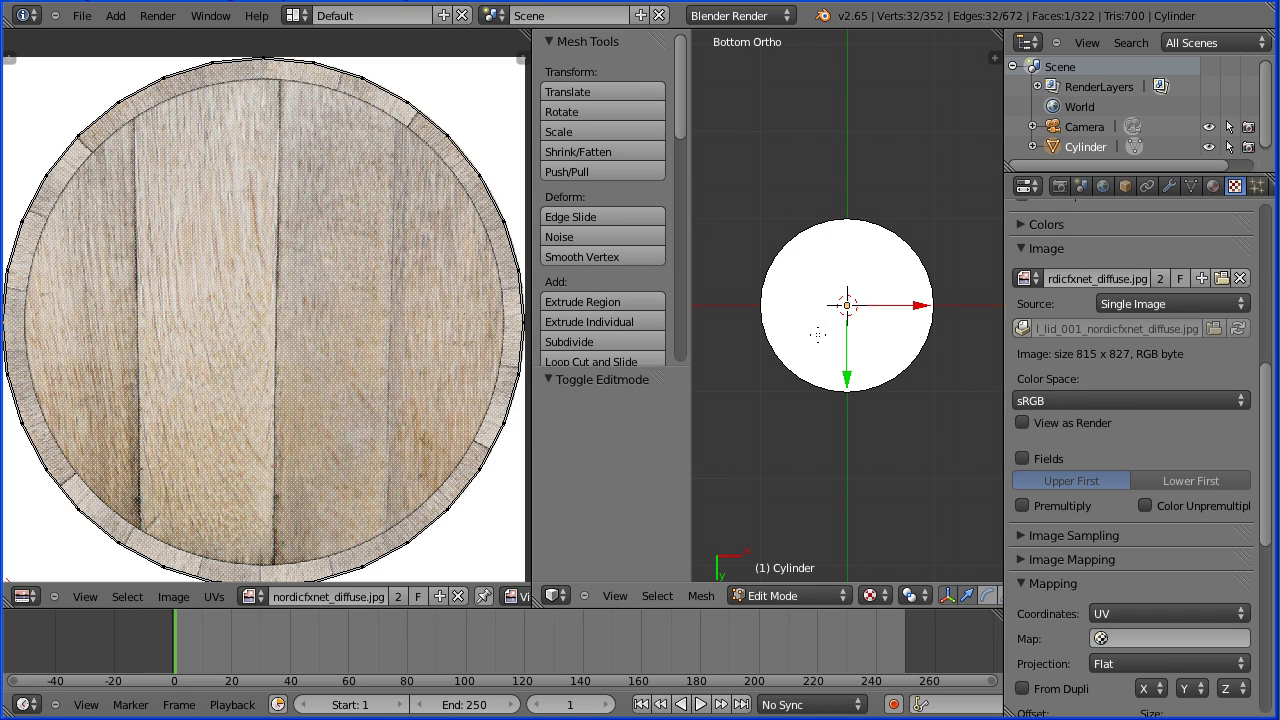
click(458, 596)
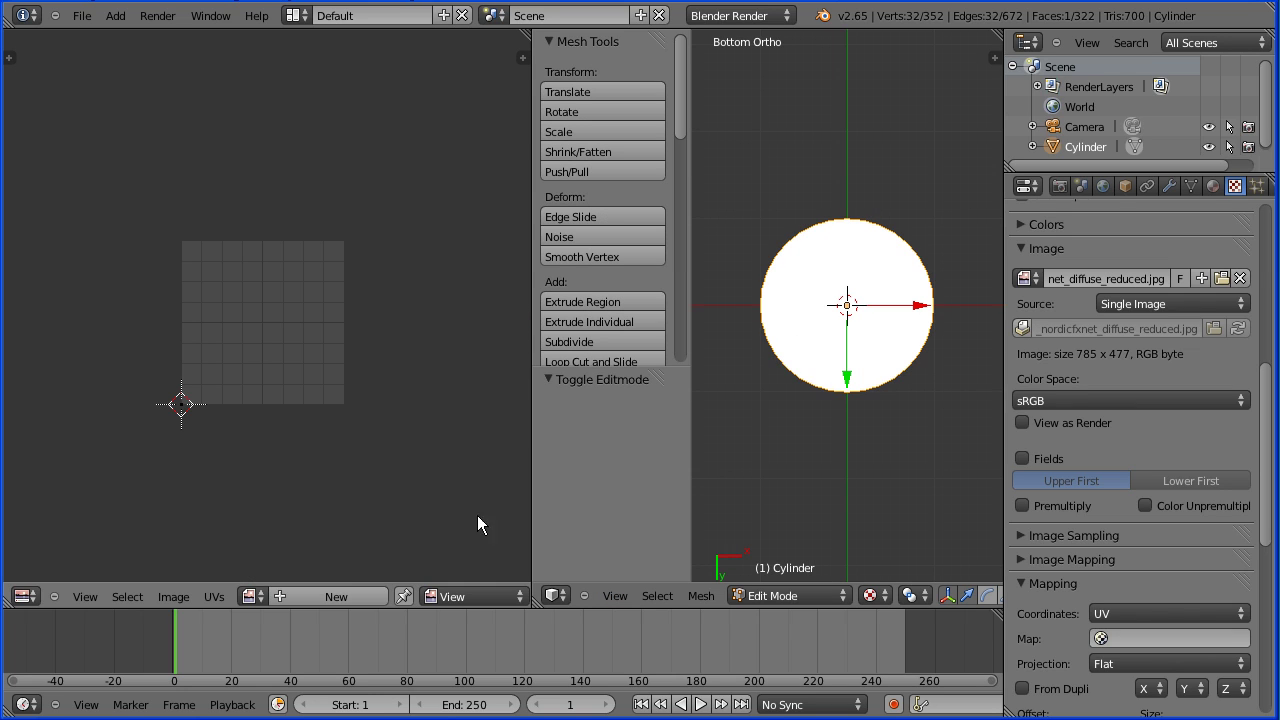
click(248, 597)
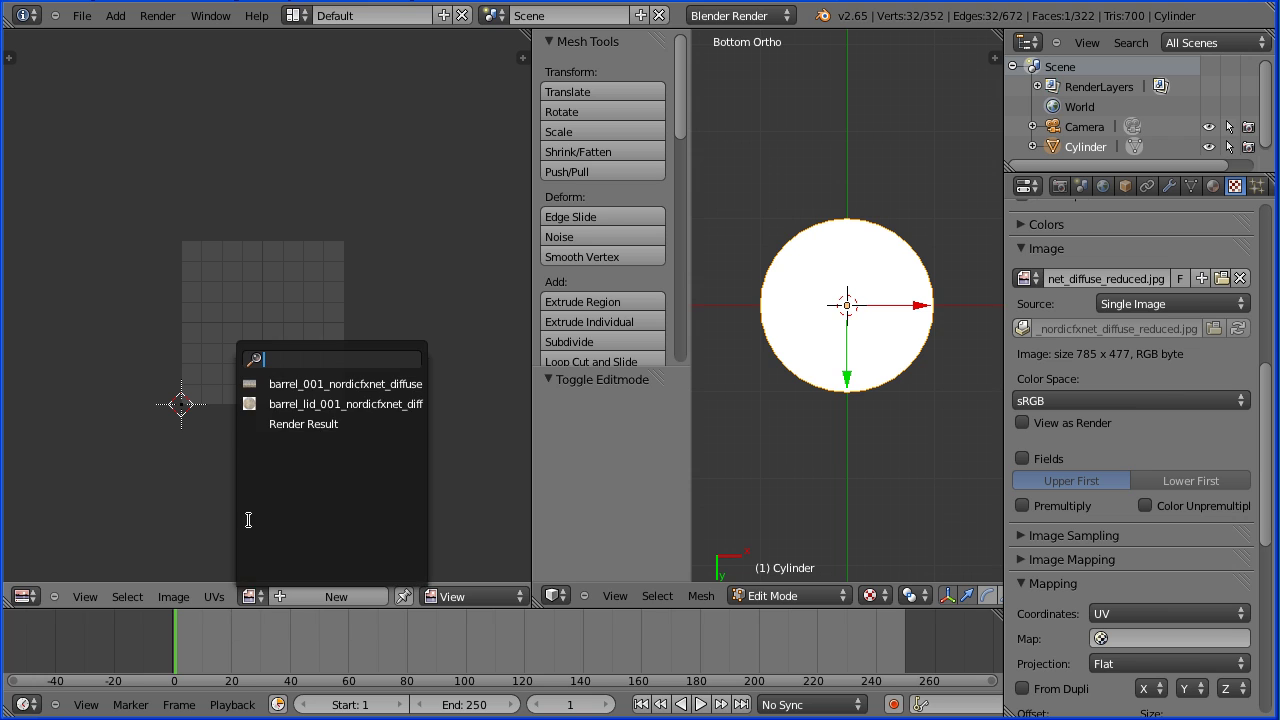
click(330, 403)
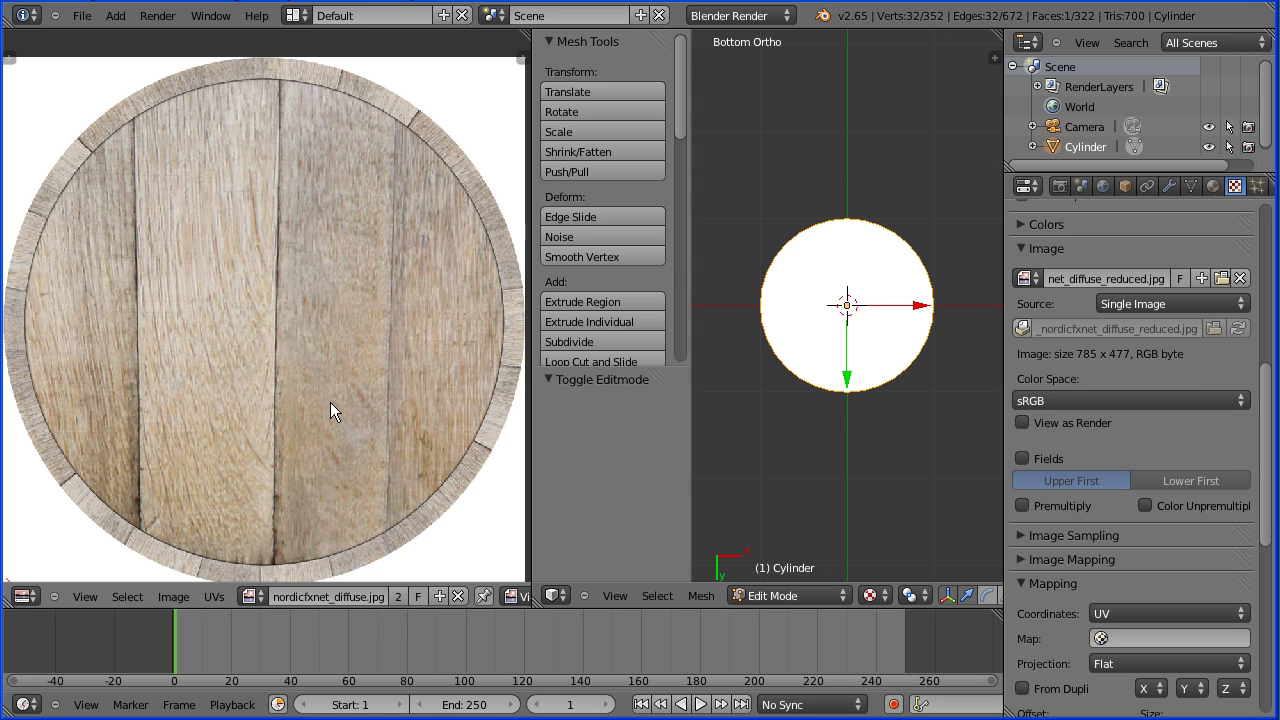
click(700, 596)
mouse_move(714, 444)
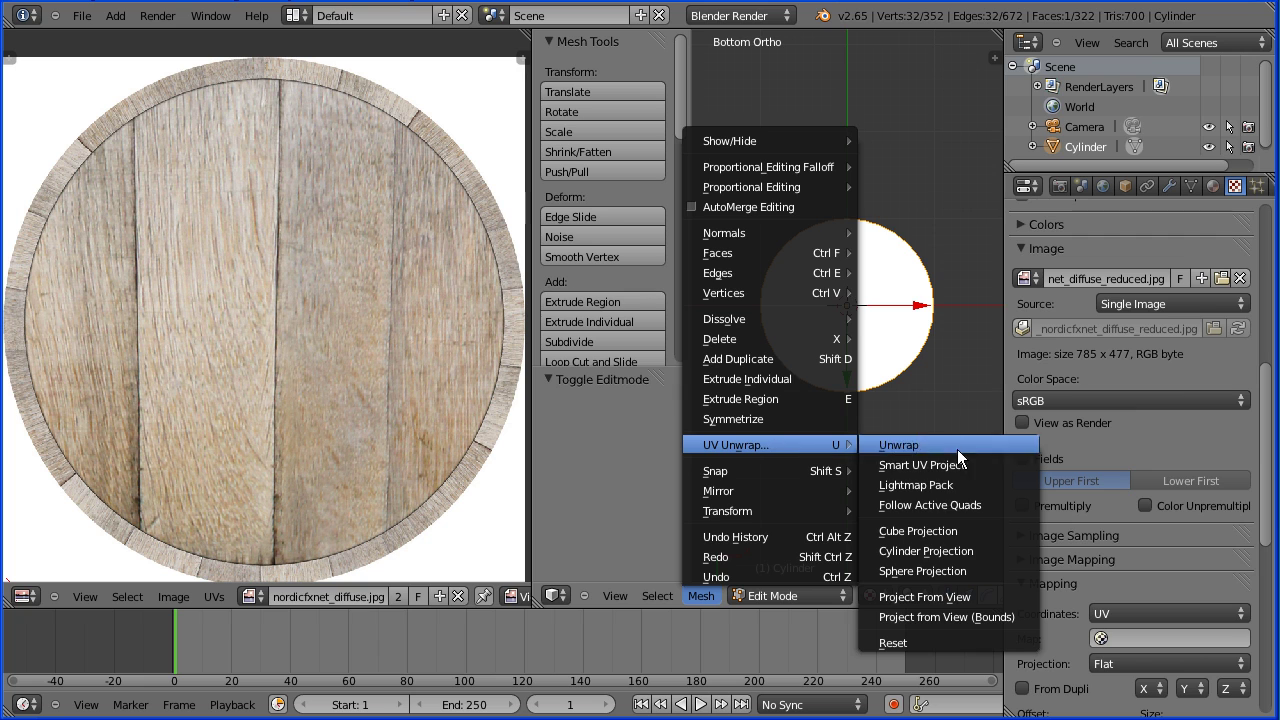
click(1020, 619)
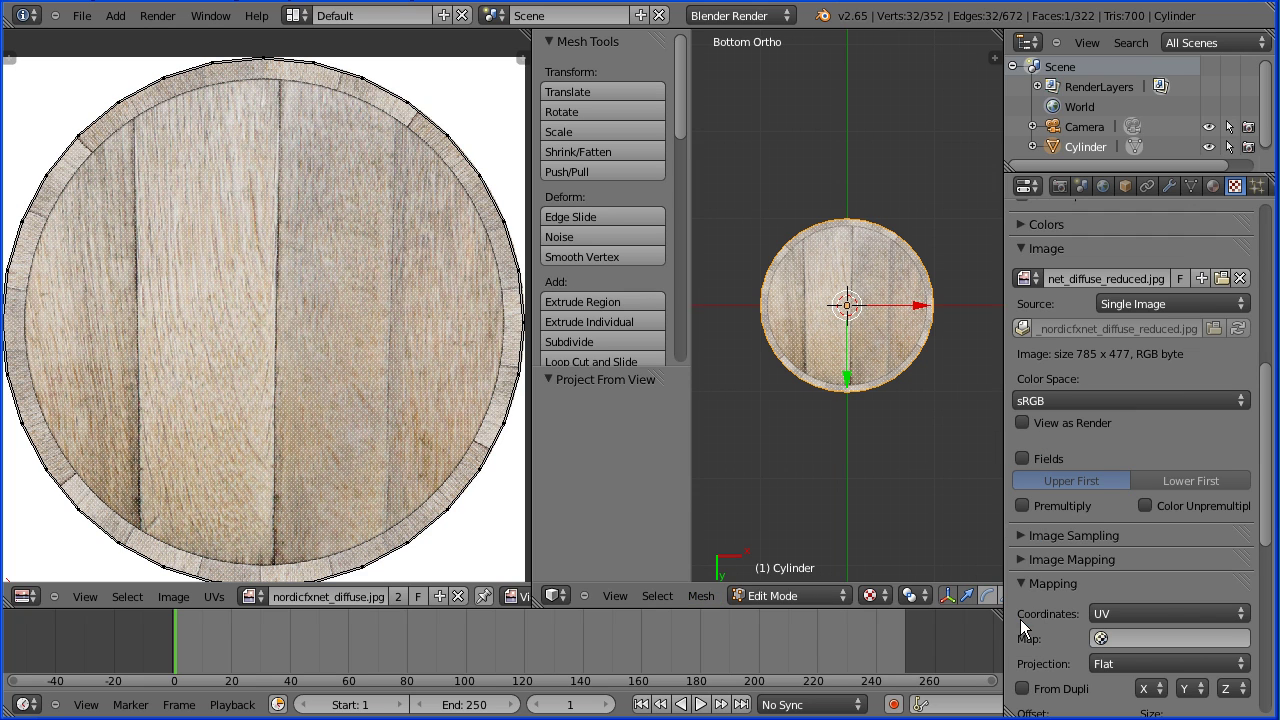
Assign the lid material to the bottom face and merge the image editor into the 3D view
click(1212, 186)
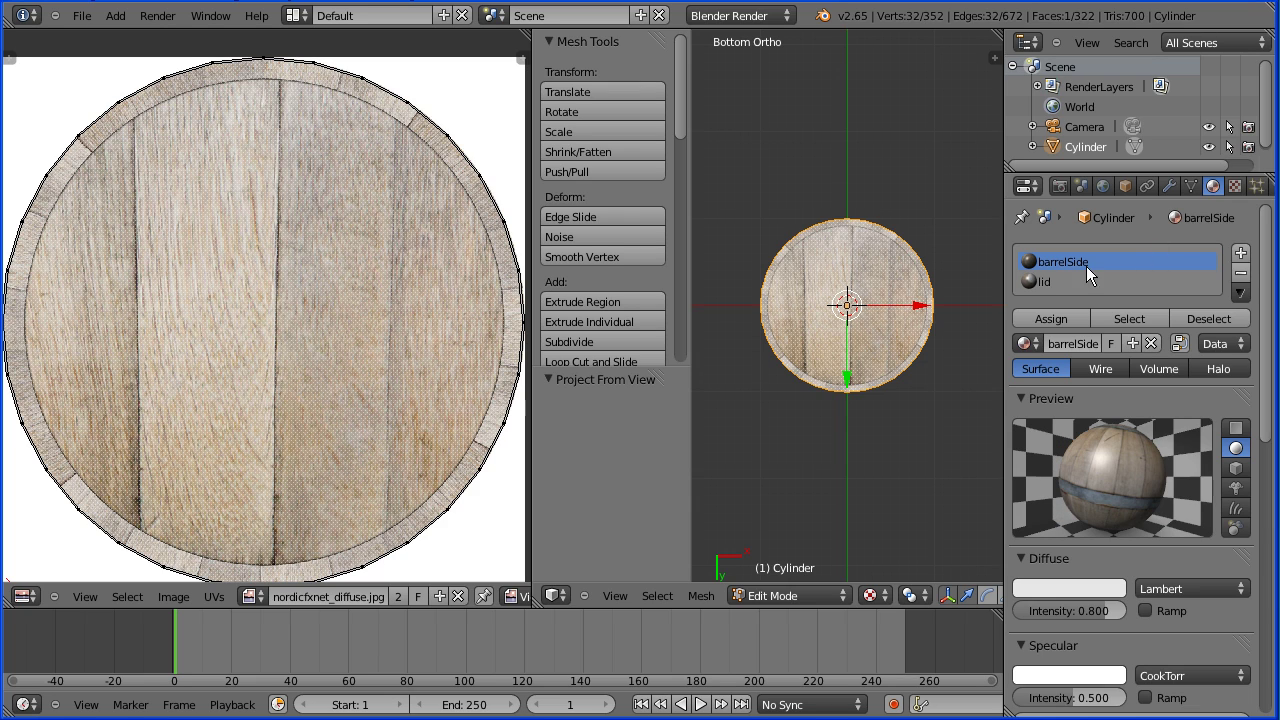
click(1047, 283)
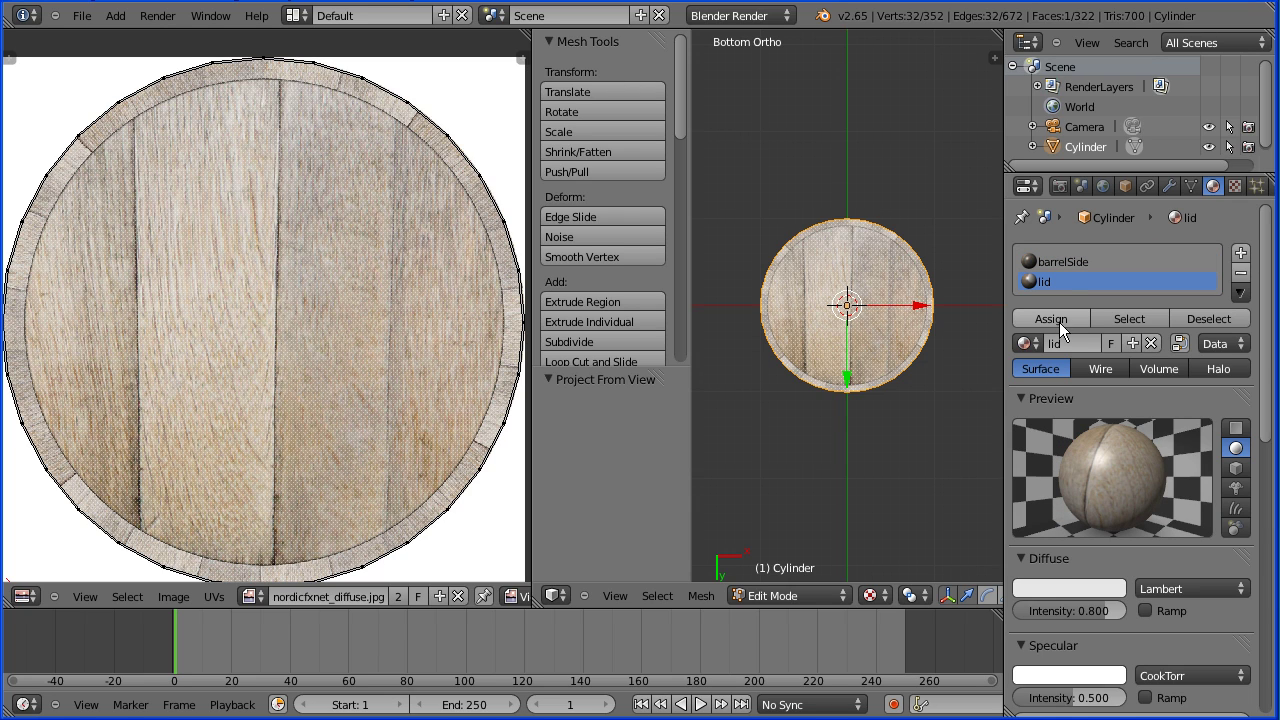
click(1059, 322)
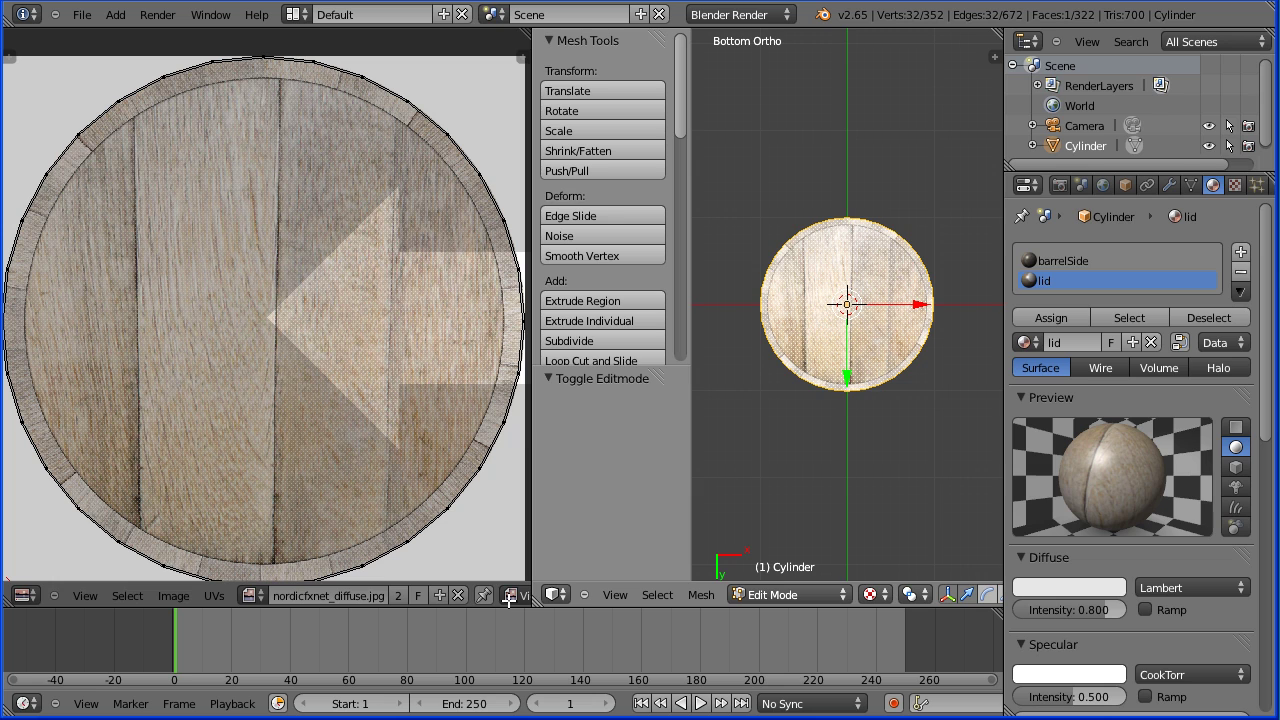
drag(508, 598, 500, 598)
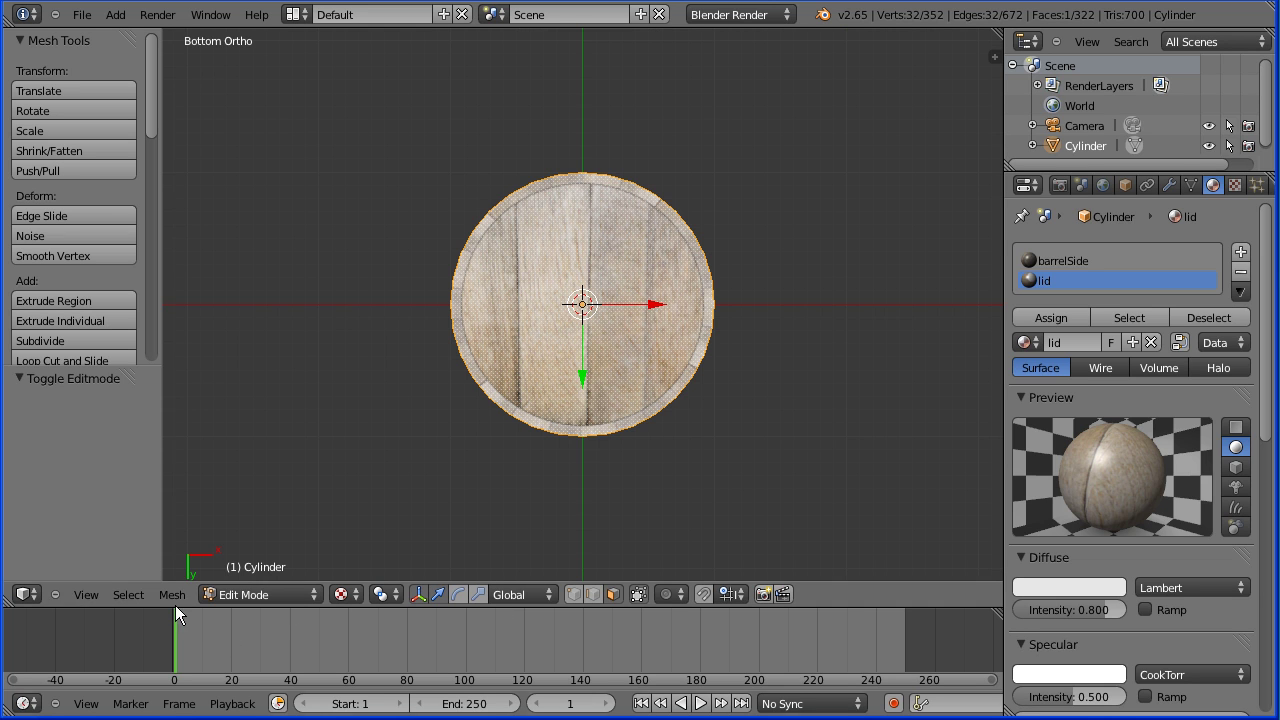
In Front view, scale the middle edge loop by 1.4 with proportional editing to bulge the sides
click(85, 595)
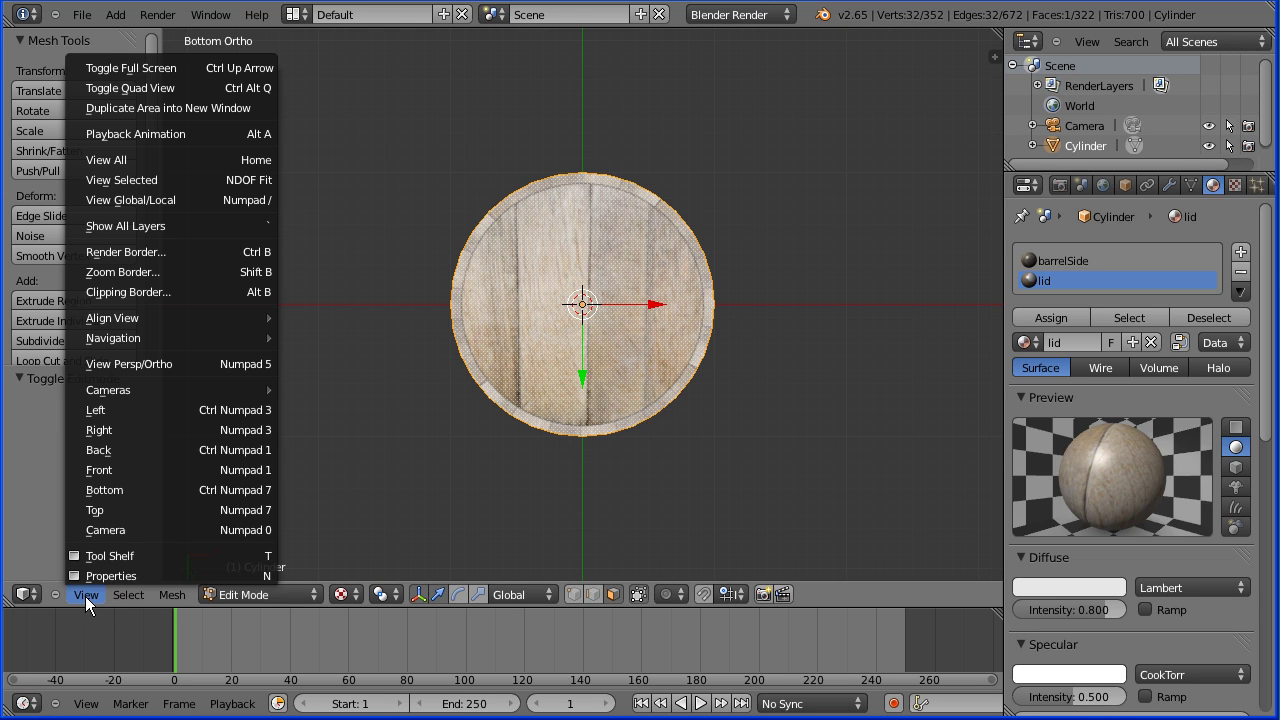
click(95, 470)
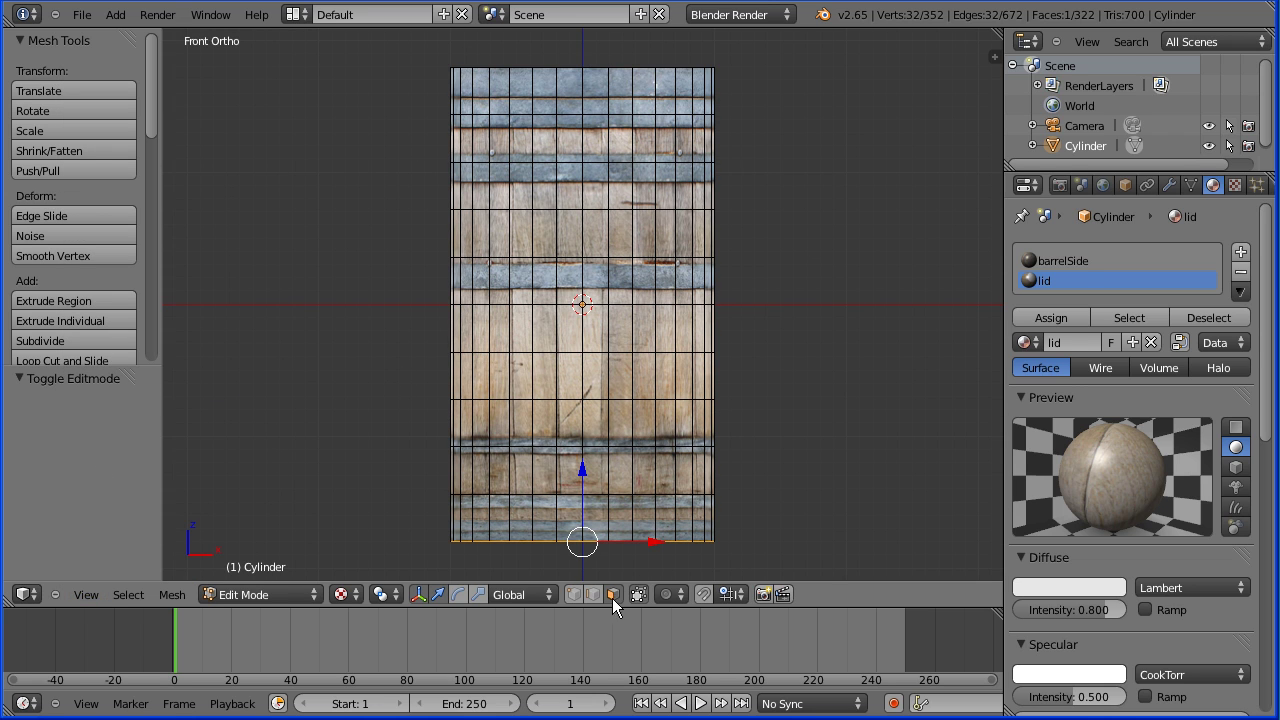
alt+right_click(626, 304)
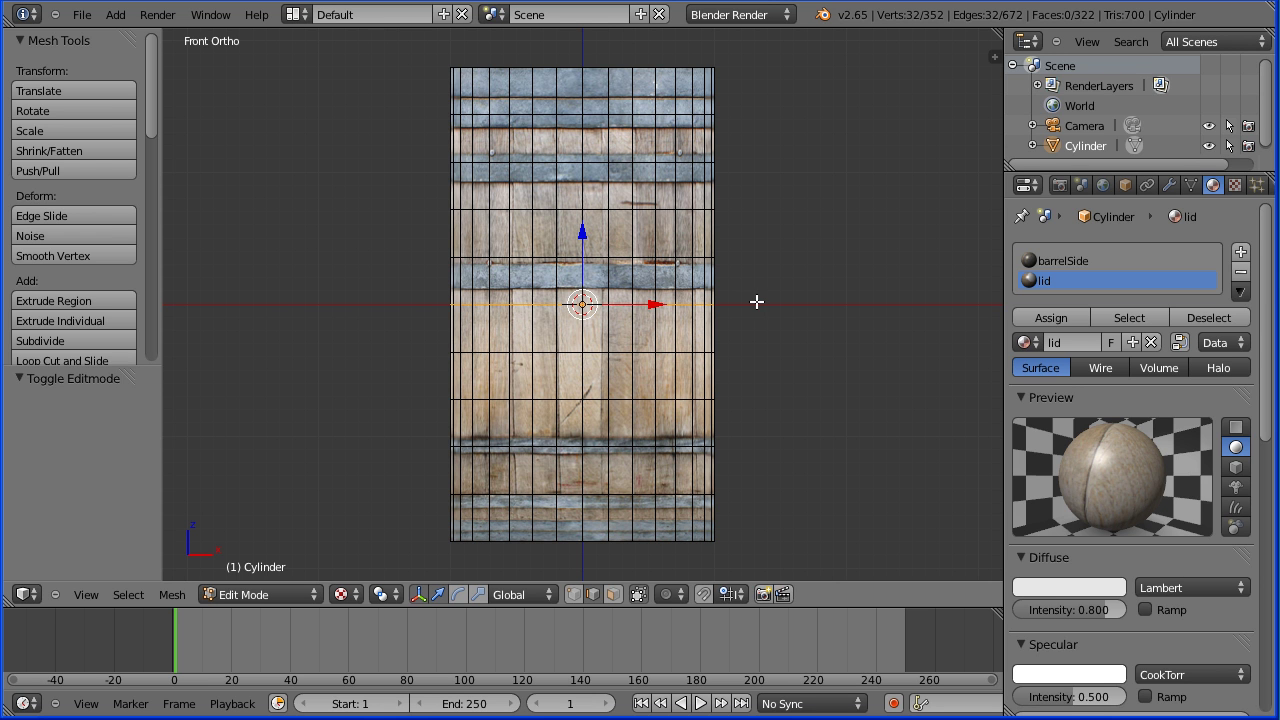
click(663, 597)
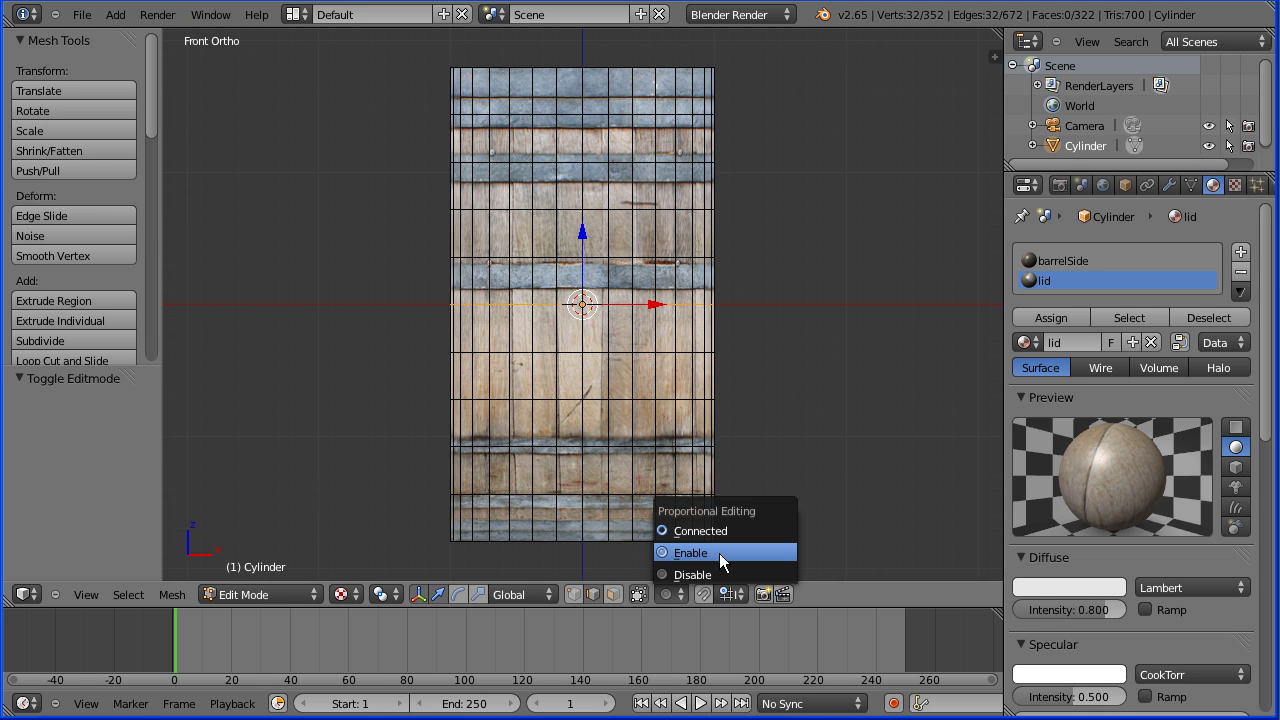
click(748, 560)
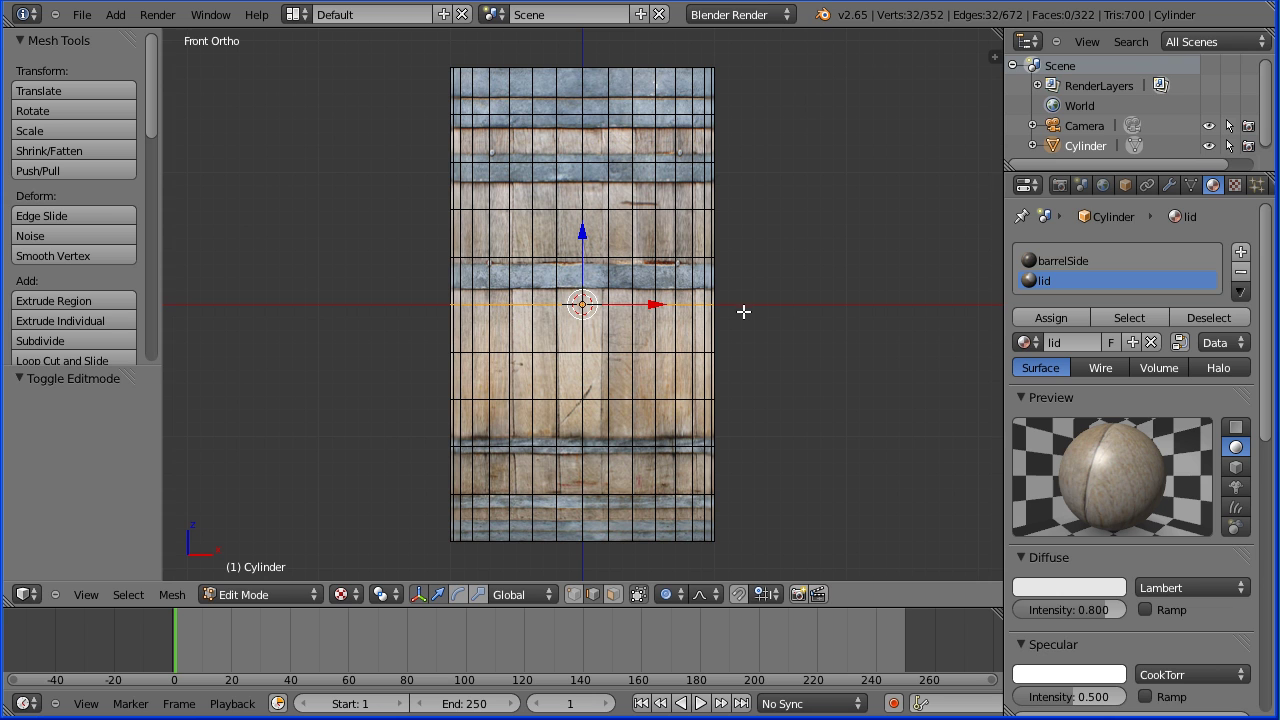
key(s)
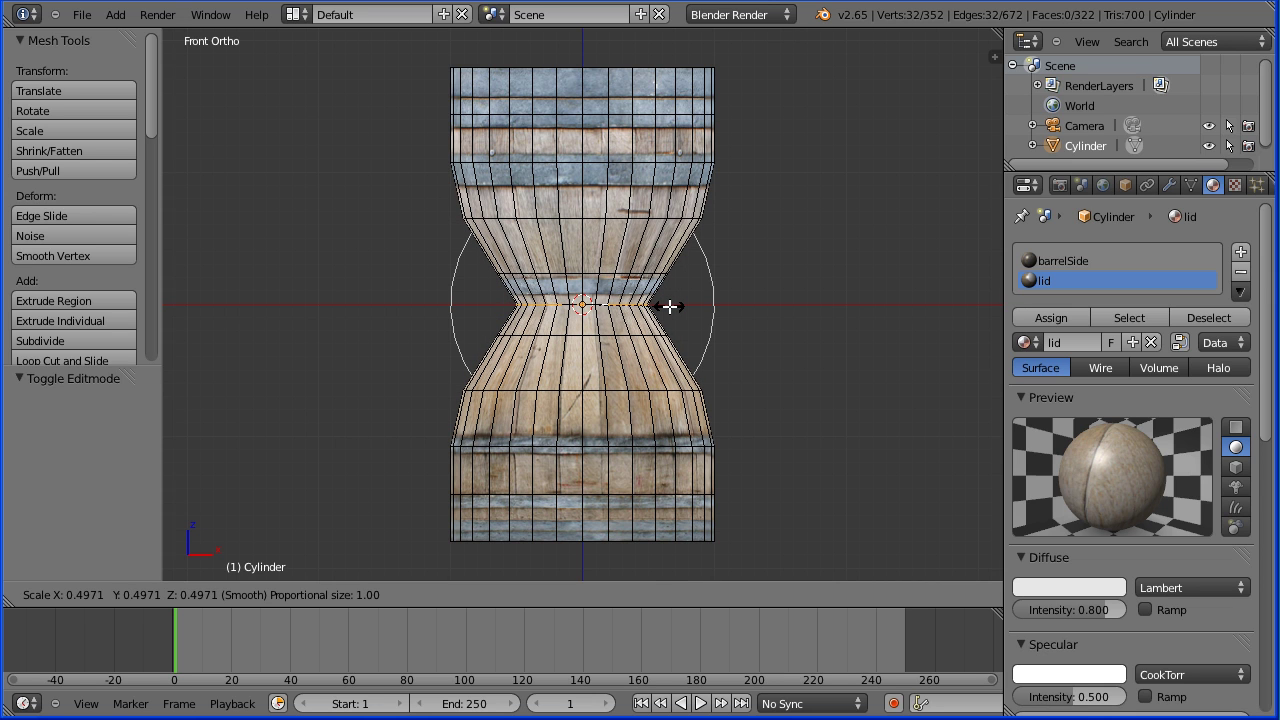
scroll(669, 307, down, 6)
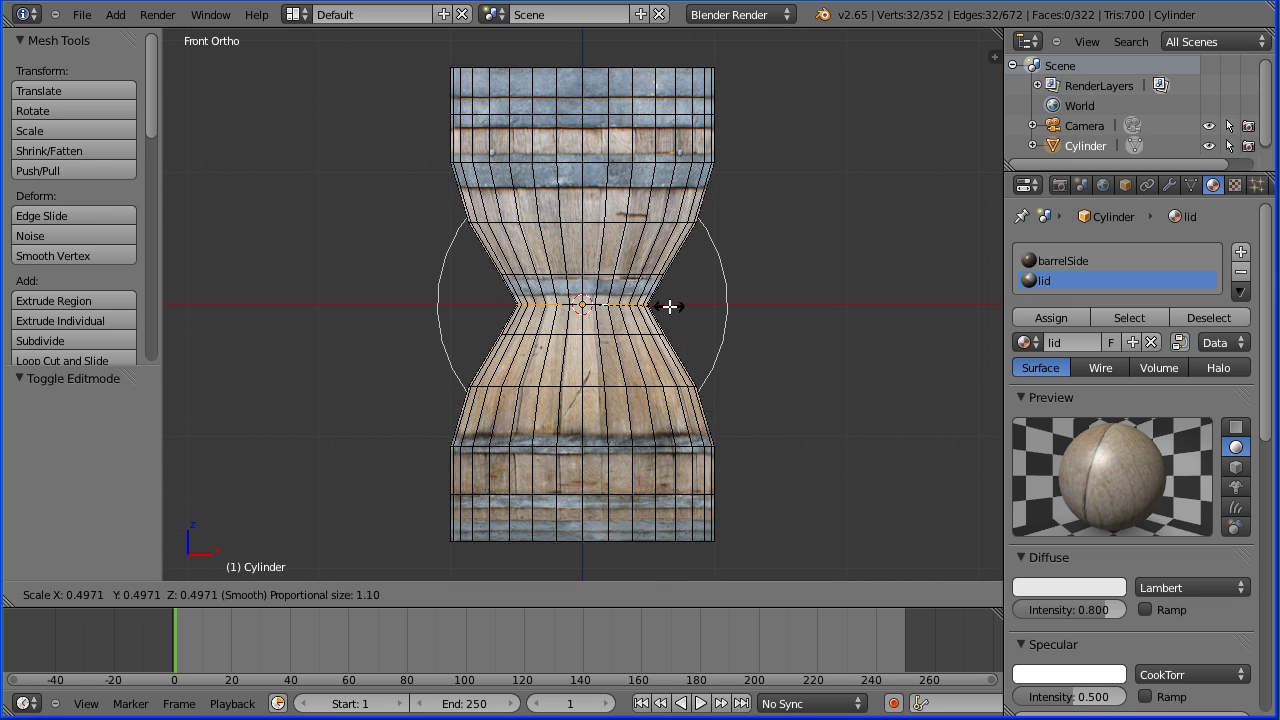
scroll(669, 307, down, 4)
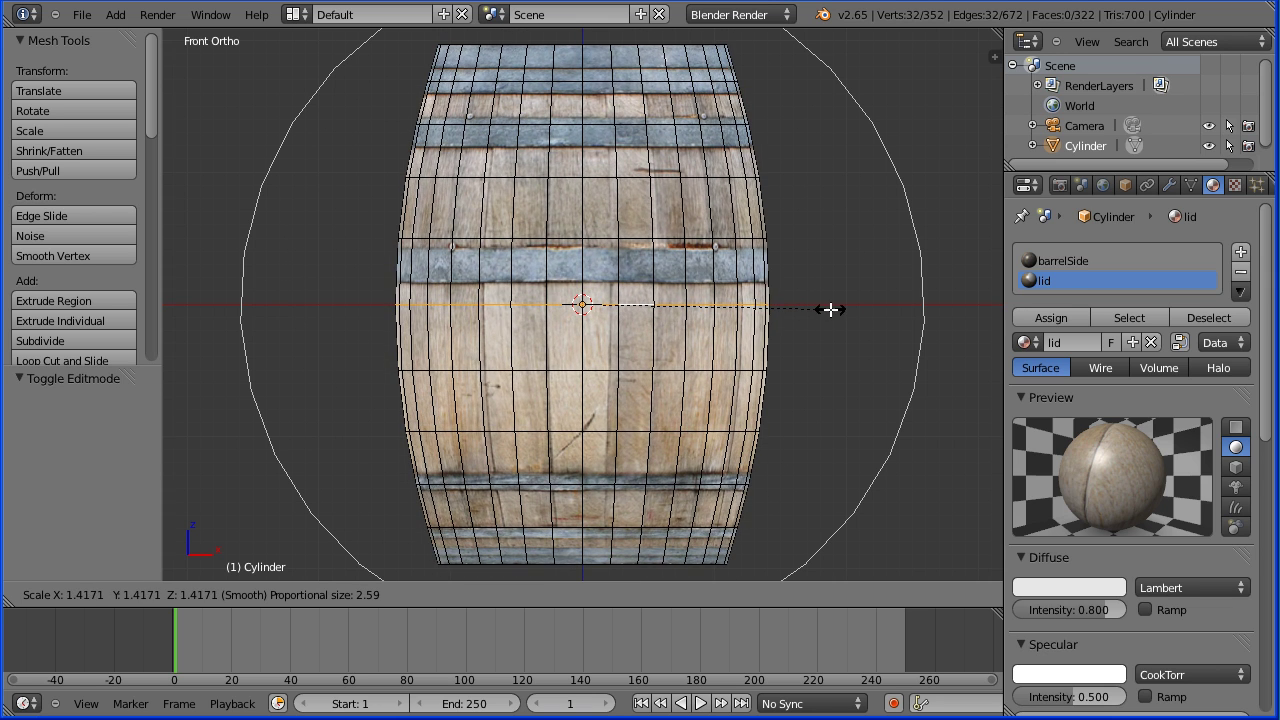
text(1)
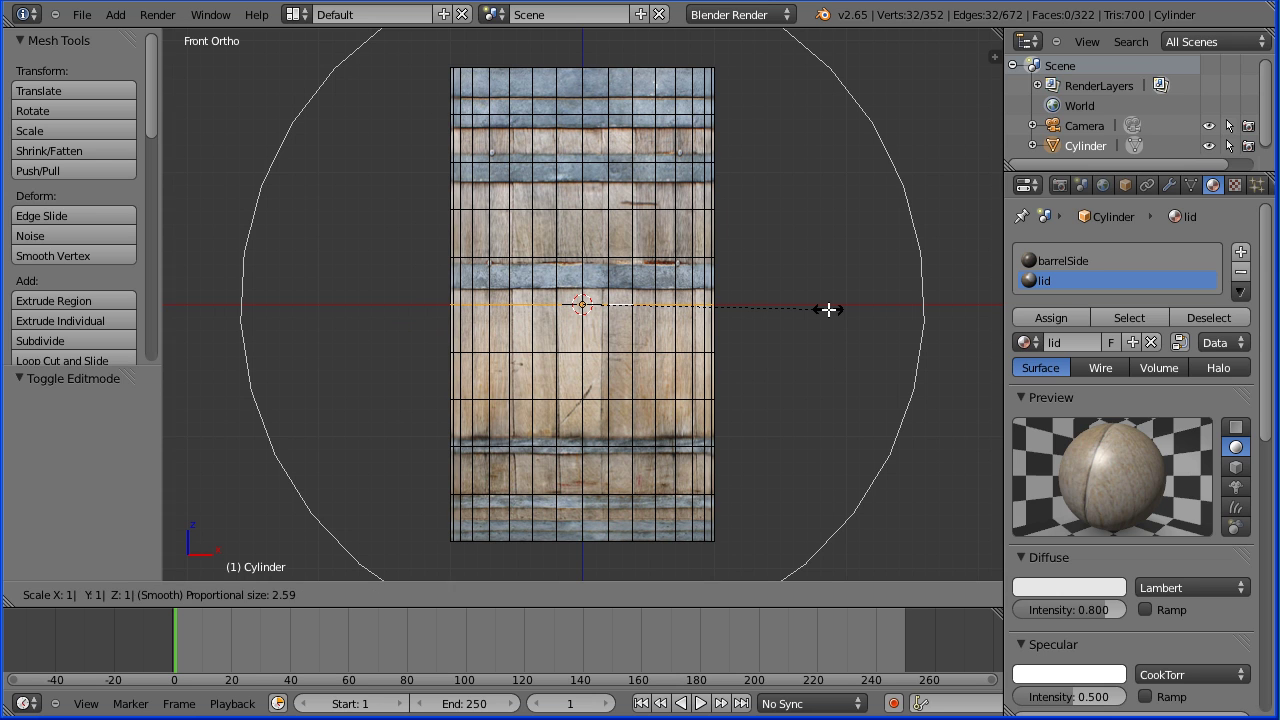
text(.4)
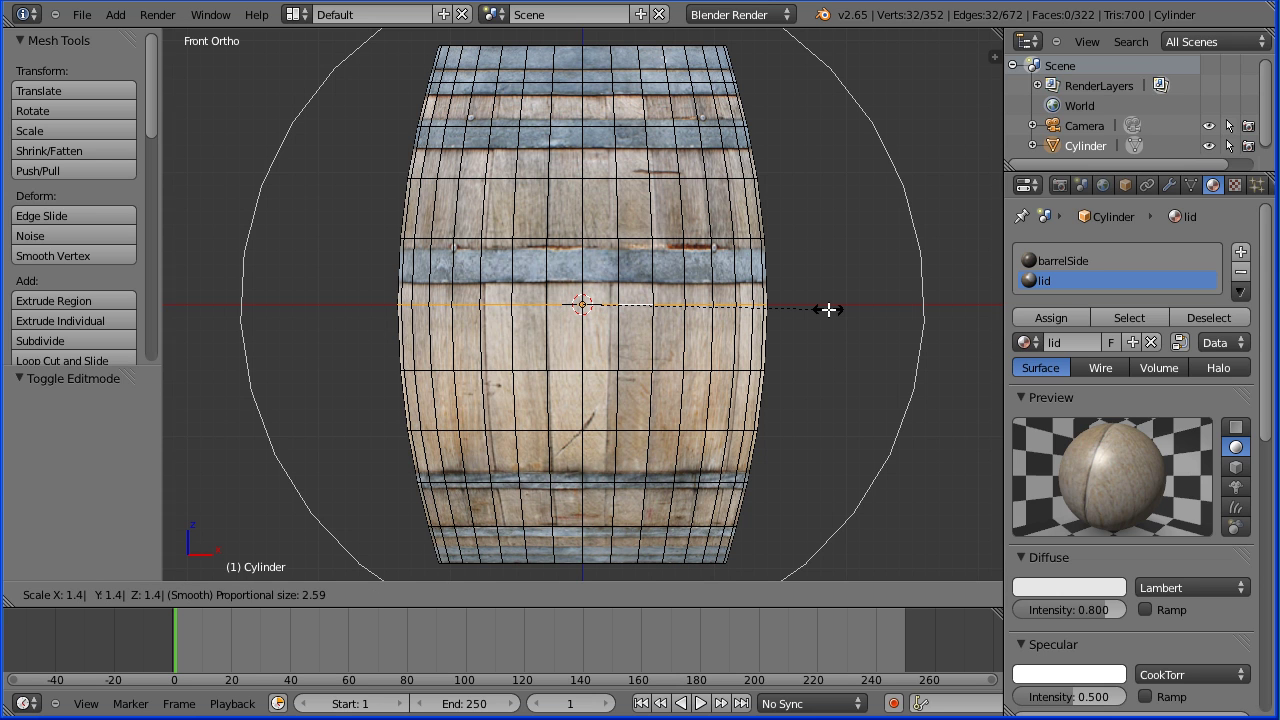
key(Return)
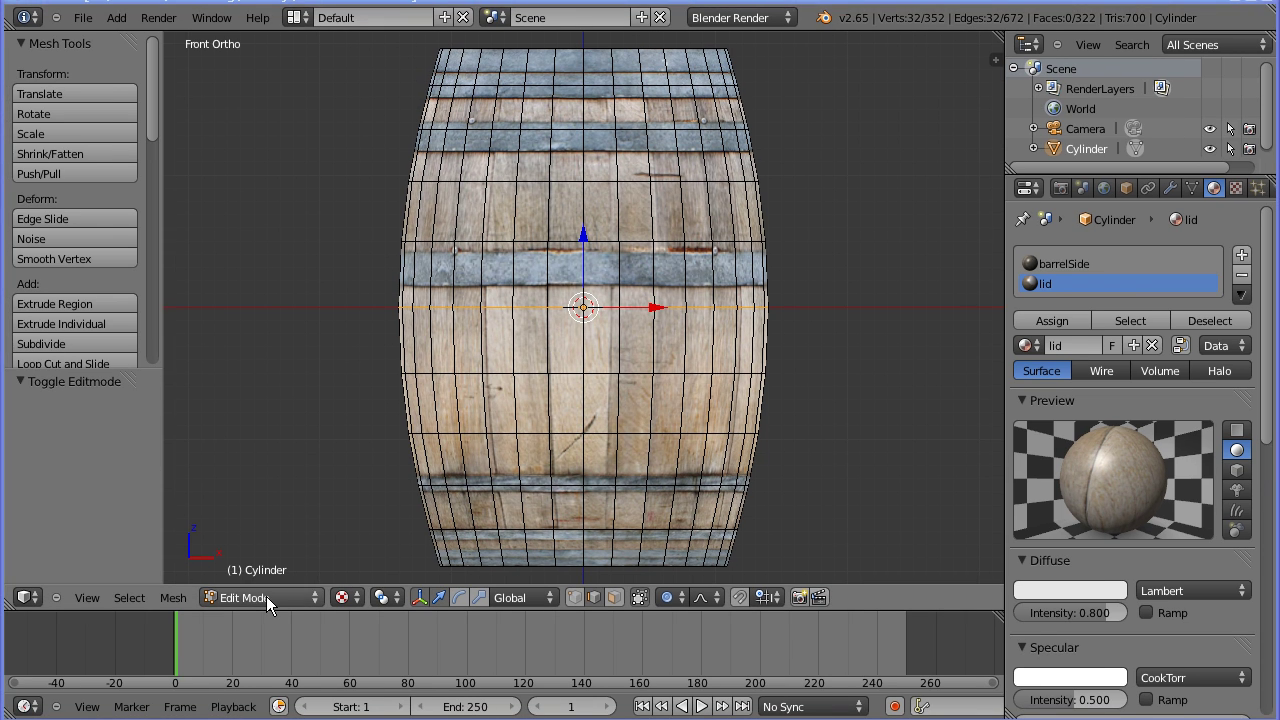
click(266, 595)
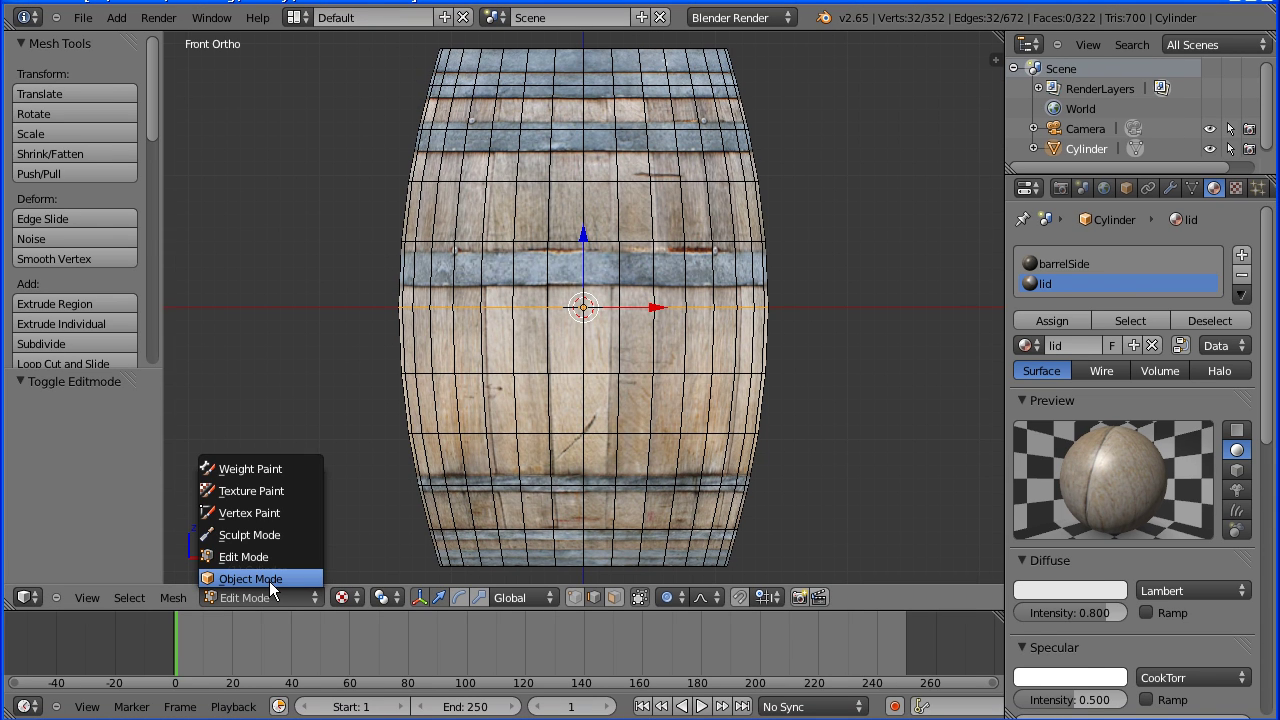
Return to Object Mode, switch to perspective, and orbit around the finished textured barrel
click(269, 581)
click(87, 598)
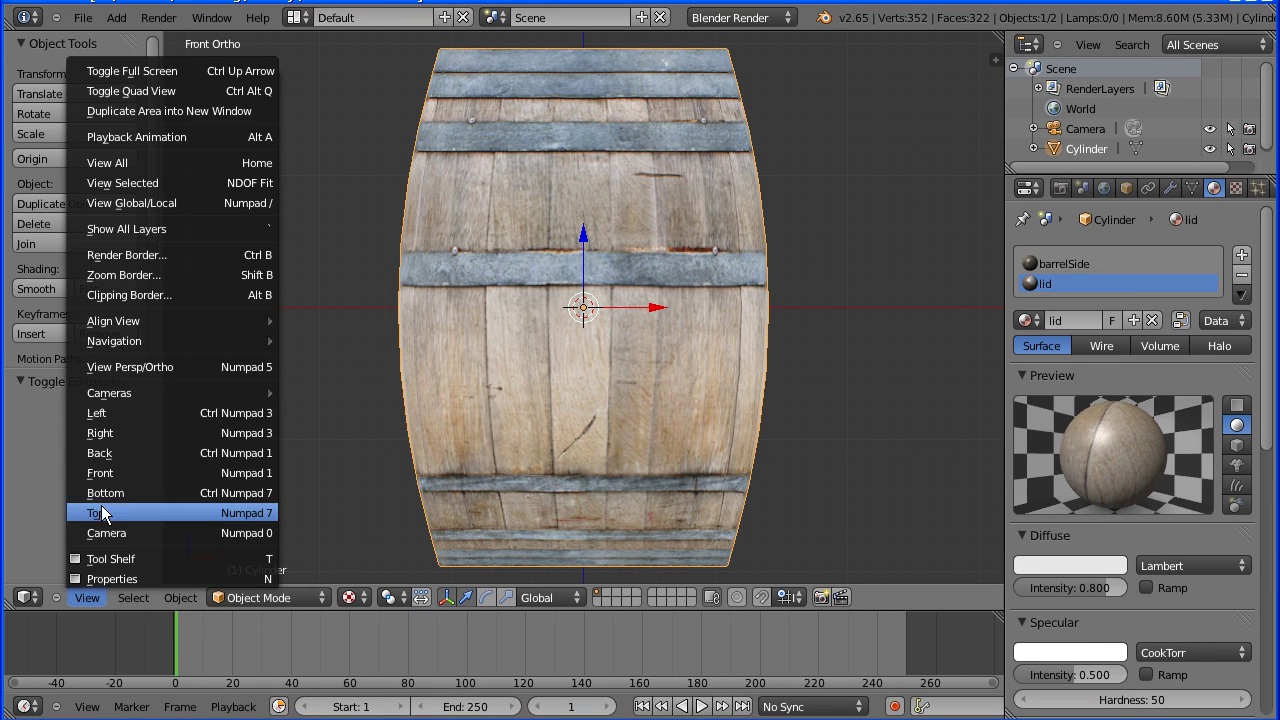
click(152, 368)
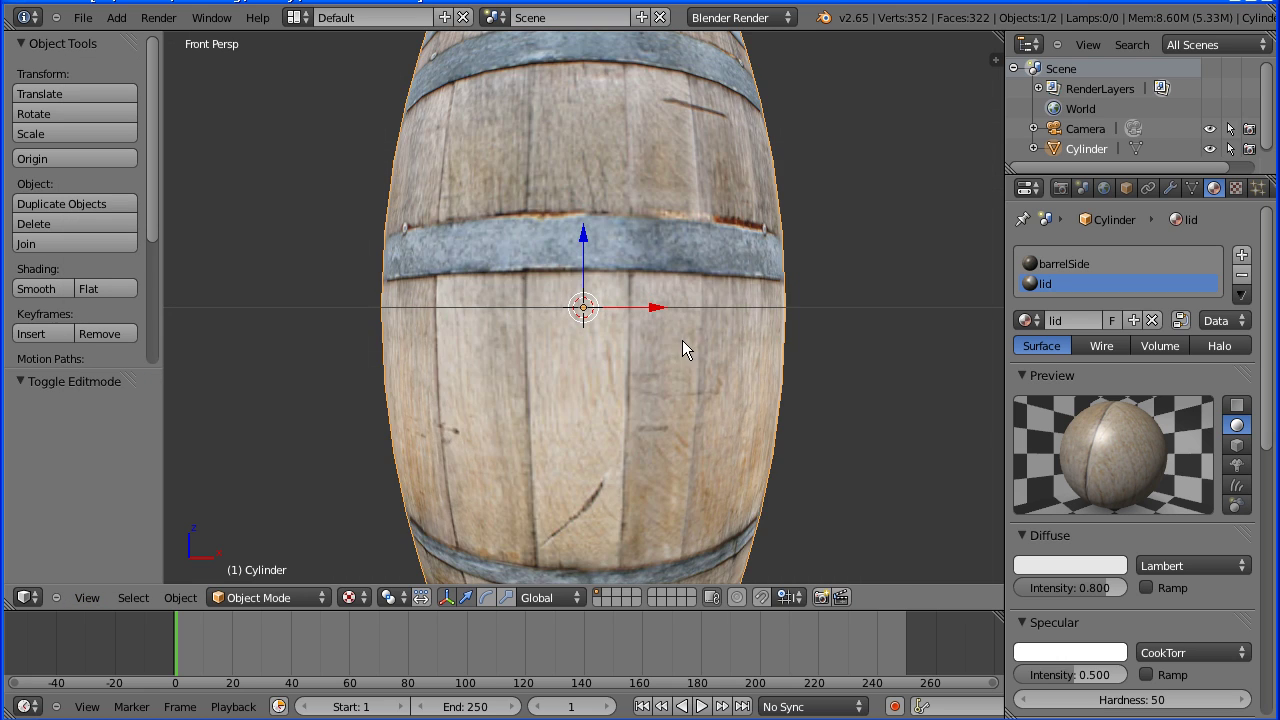
scroll(680, 342, down, 4)
middle_drag(786, 224, 722, 330)
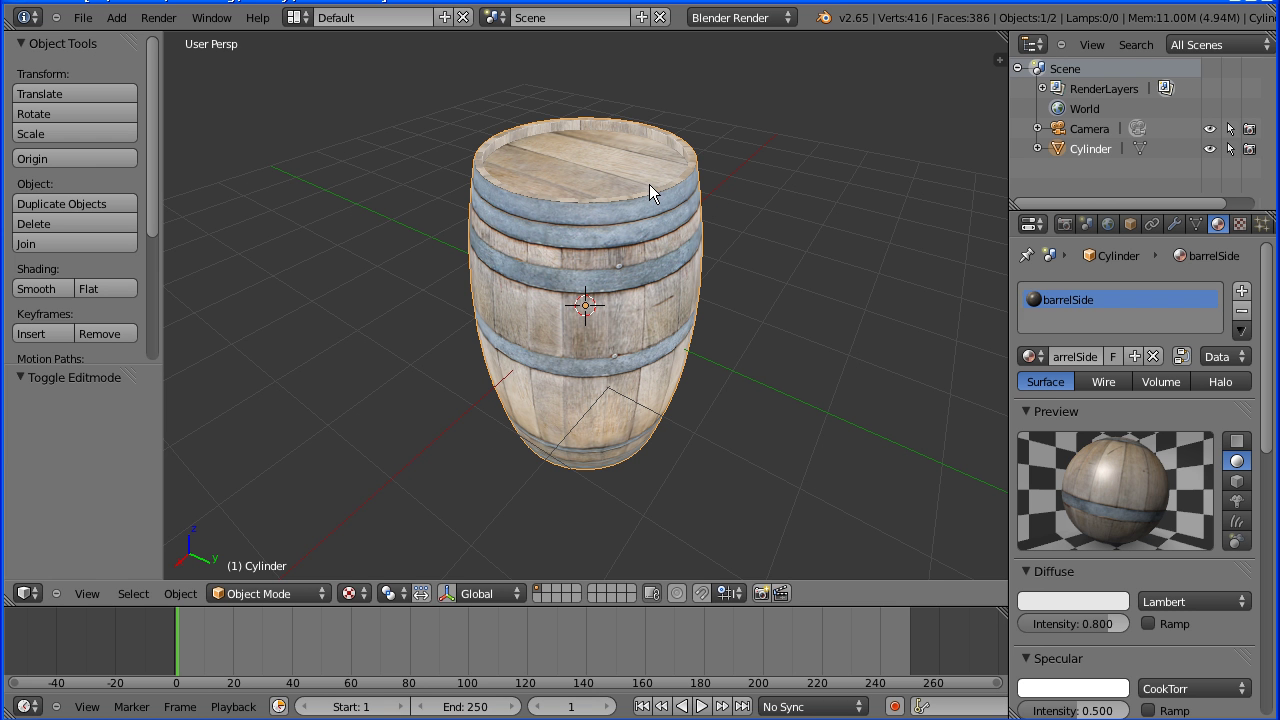
mouse_move(763, 253)
middle_down()
mouse_move(743, 267)
mouse_move(744, 293)
mouse_move(766, 240)
middle_up()
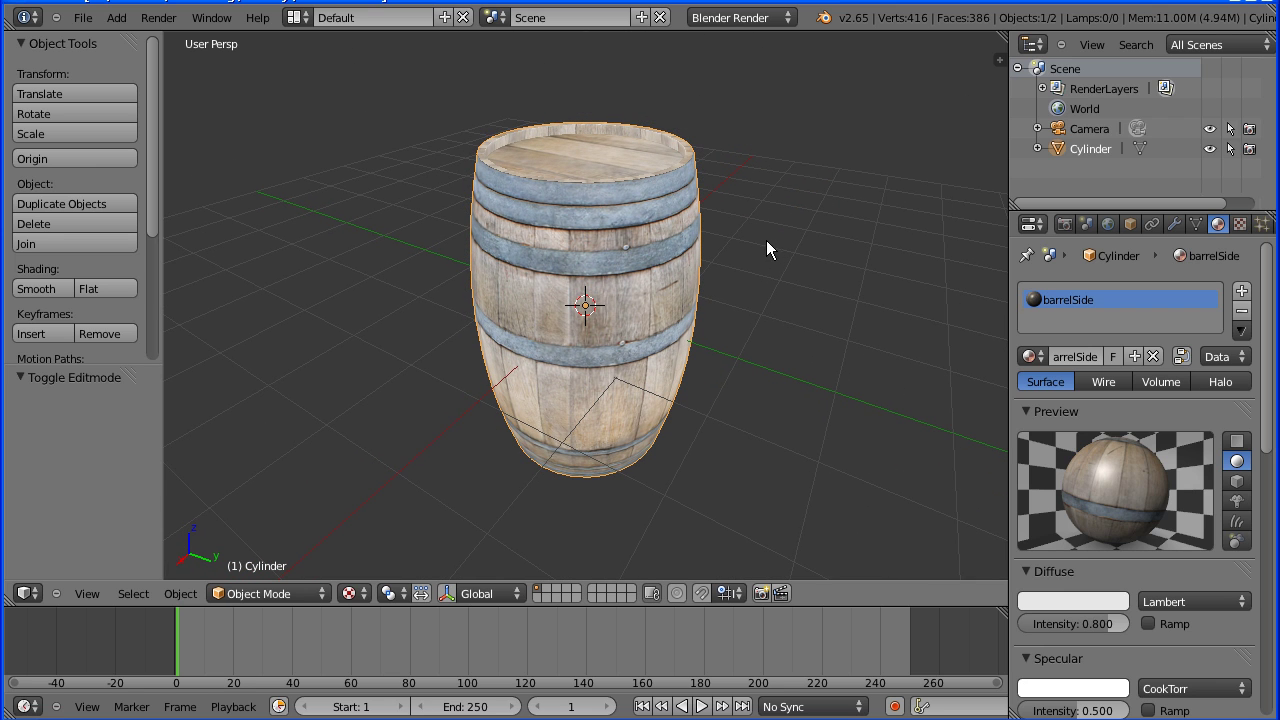